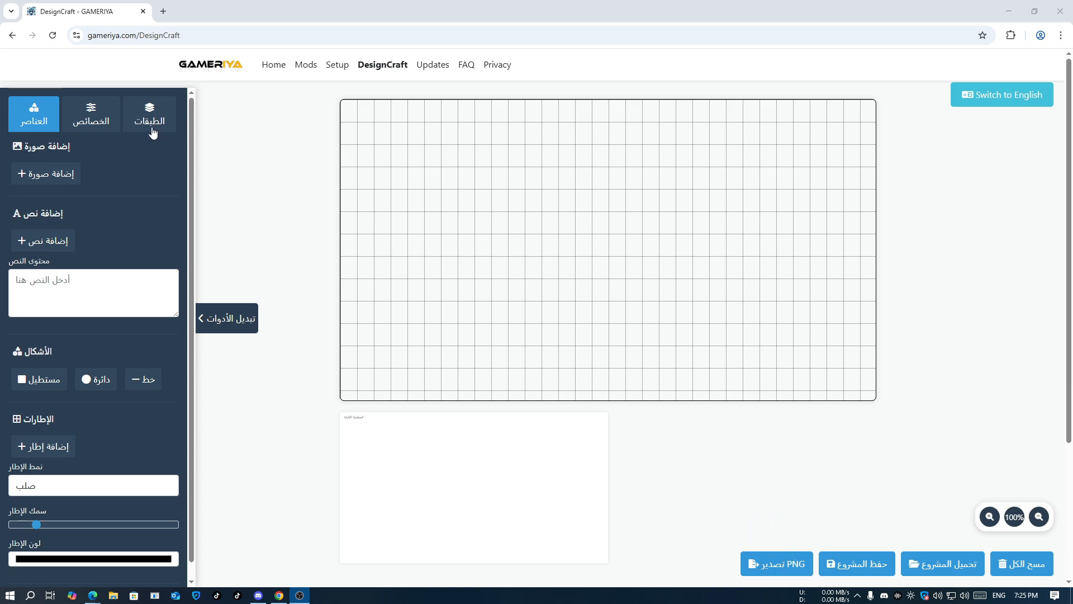
# Replace the open page with a fresh browser tab, search for GAMERIYA and open the GAMERIYA home page
pyautogui.click(163, 11)
pyautogui.click(143, 11)
pyautogui.click(137, 33)
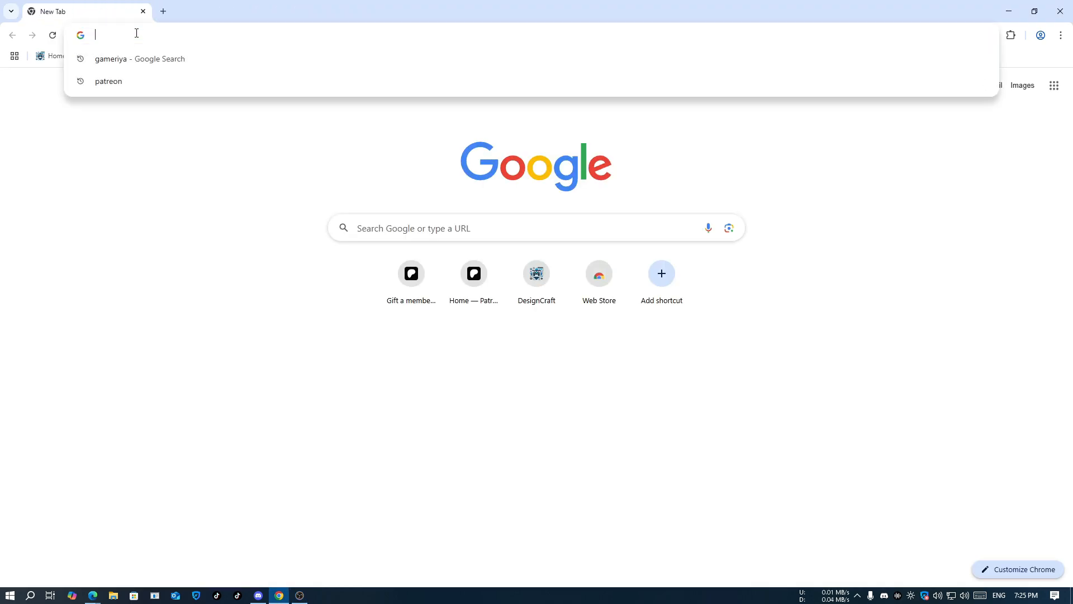
pyautogui.write('GAMERIYA')
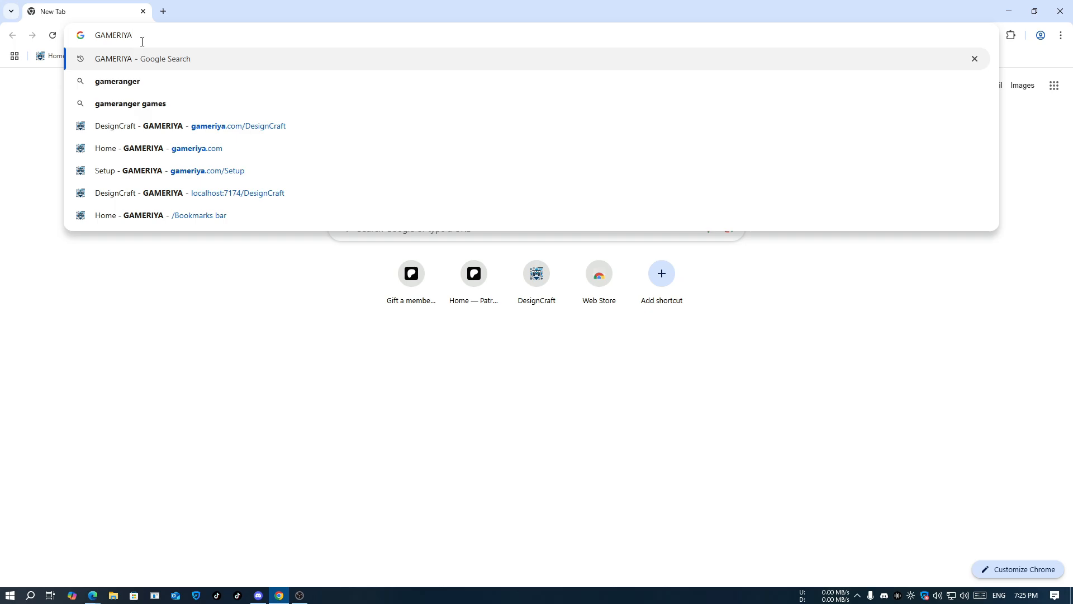
pyautogui.press('Return')
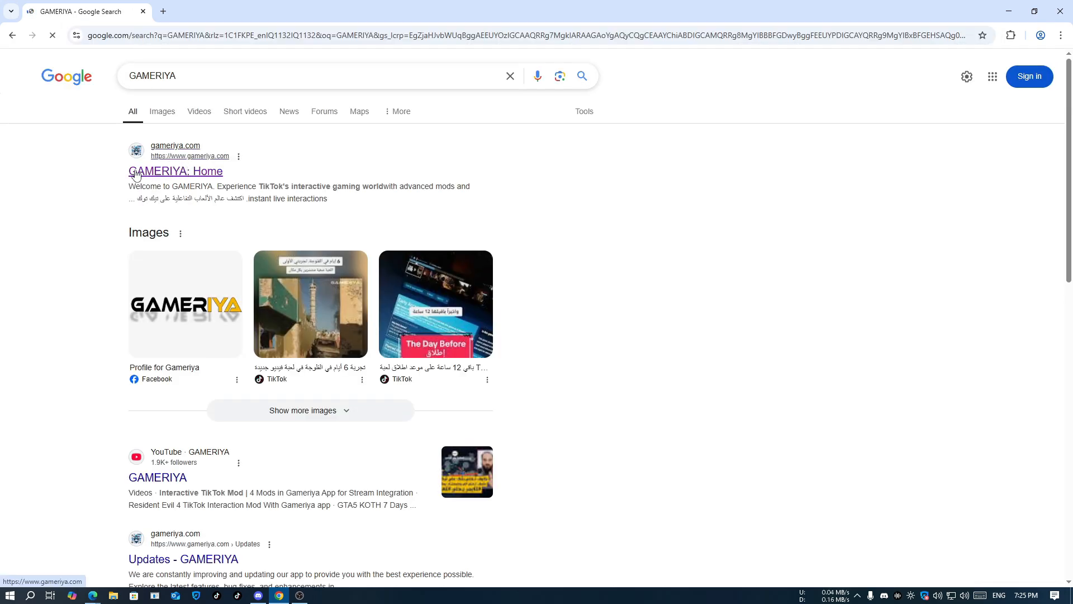
pyautogui.click(140, 175)
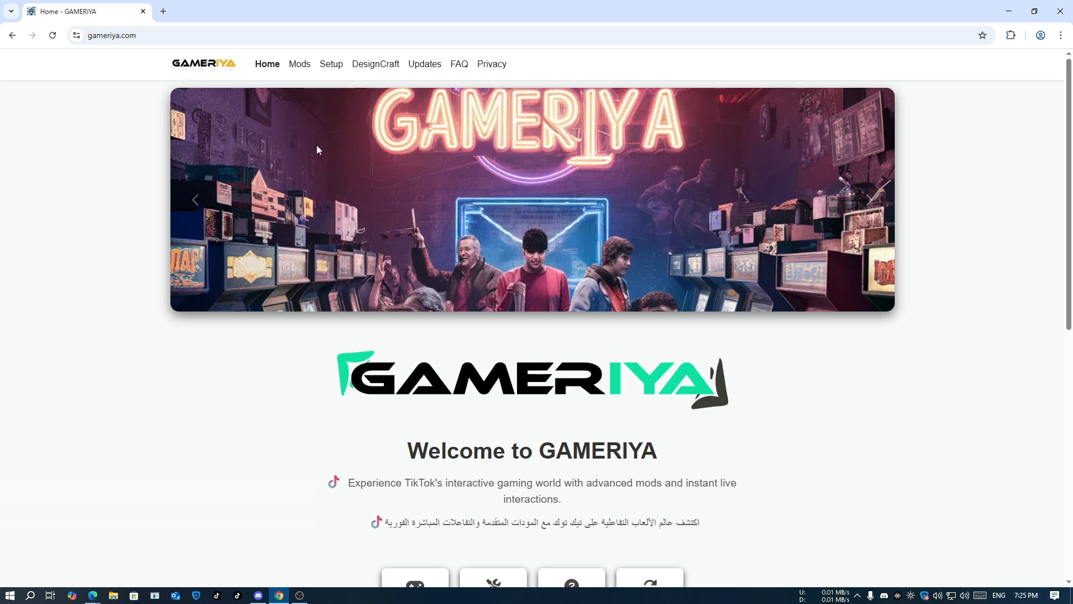
# Look over the site's Mods and Setup pages, returning to the home page after each
pyautogui.scroll(-5, 317, 150)
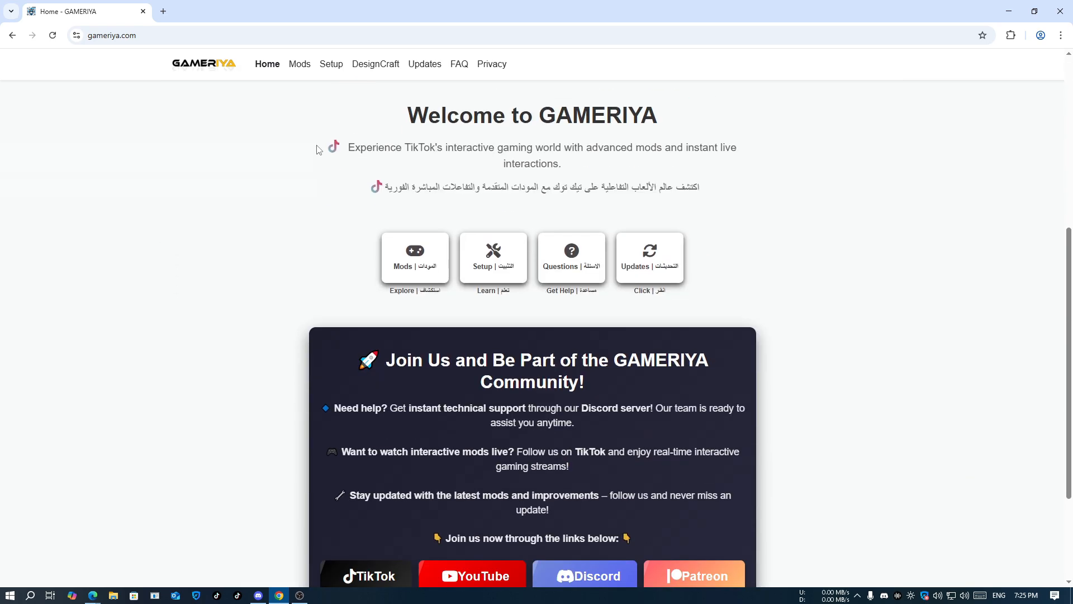
pyautogui.click(415, 267)
pyautogui.scroll(-2, 415, 267)
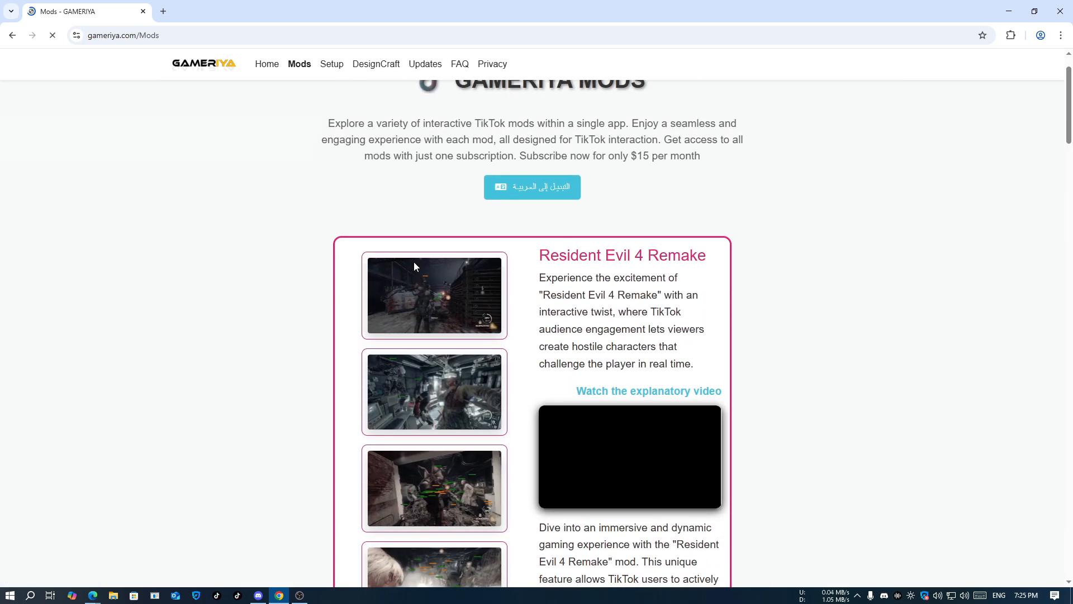
pyautogui.hotkey('alt', 'Left')
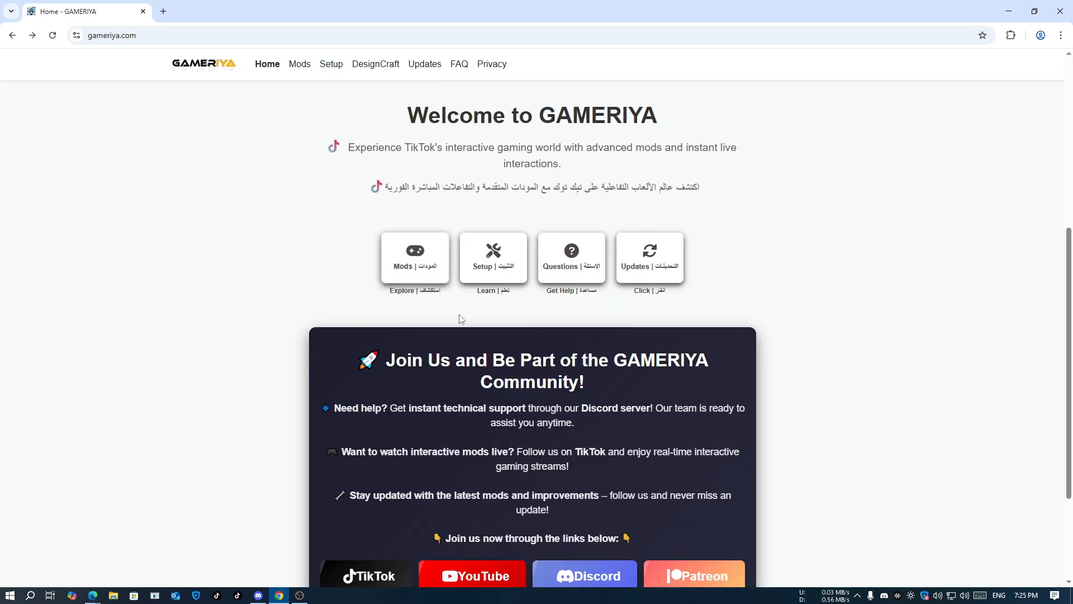
pyautogui.click(484, 267)
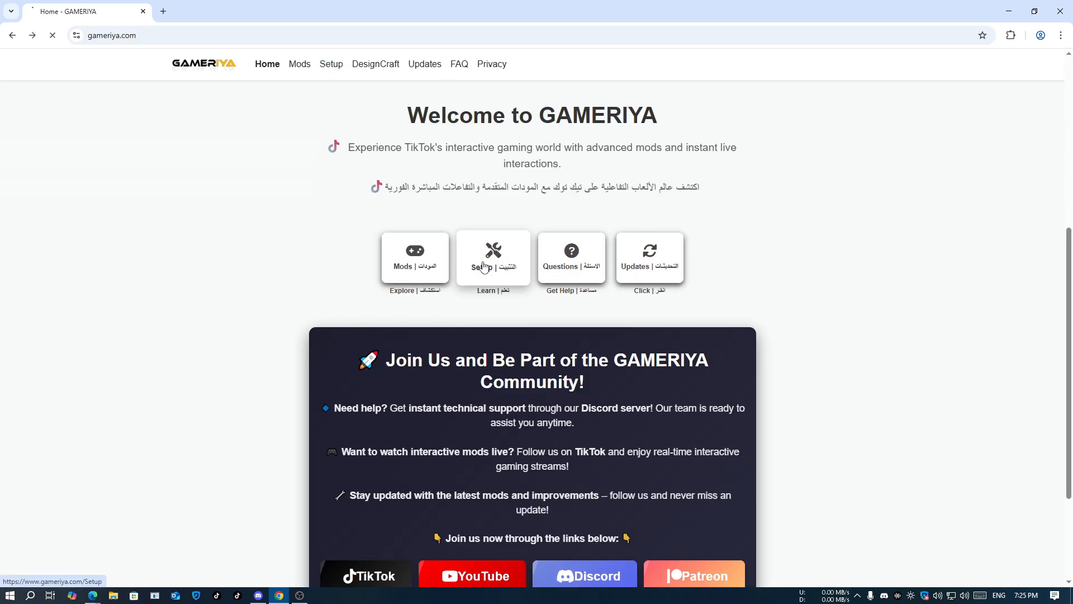
pyautogui.scroll(-2, 441, 244)
pyautogui.hotkey('alt', 'Left')
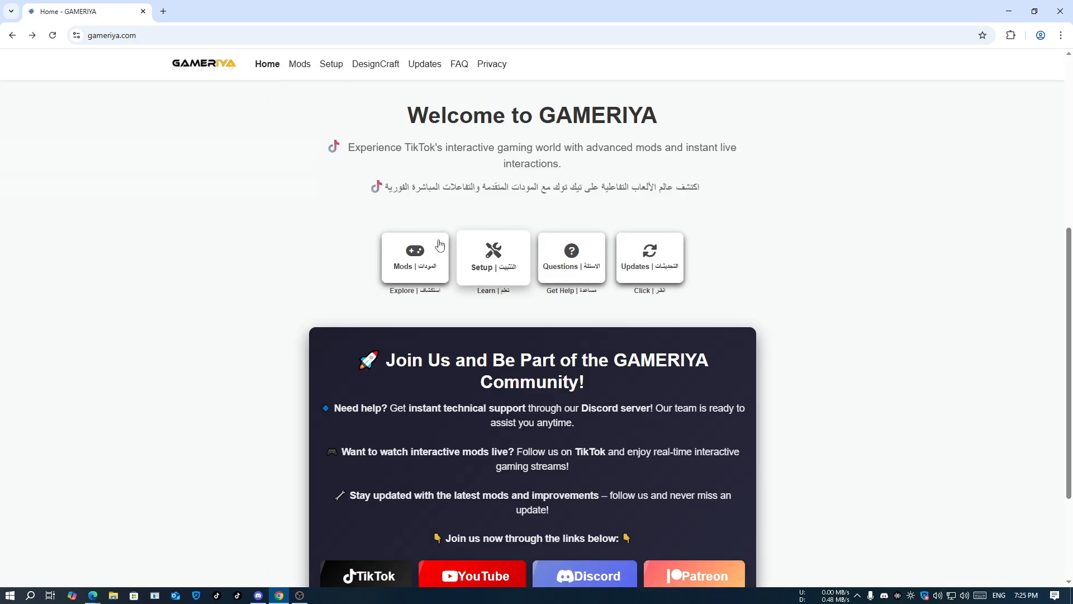
# Open the DesignCraft page of the GAMERIYA site
pyautogui.scroll(3, 407, 185)
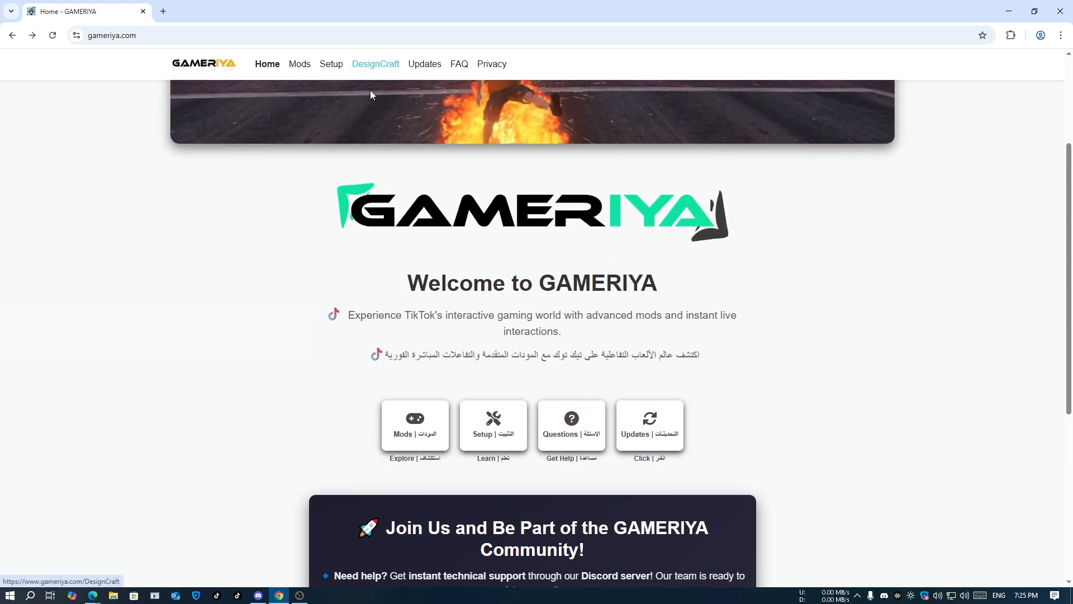
pyautogui.scroll(3, 371, 95)
pyautogui.click(371, 66)
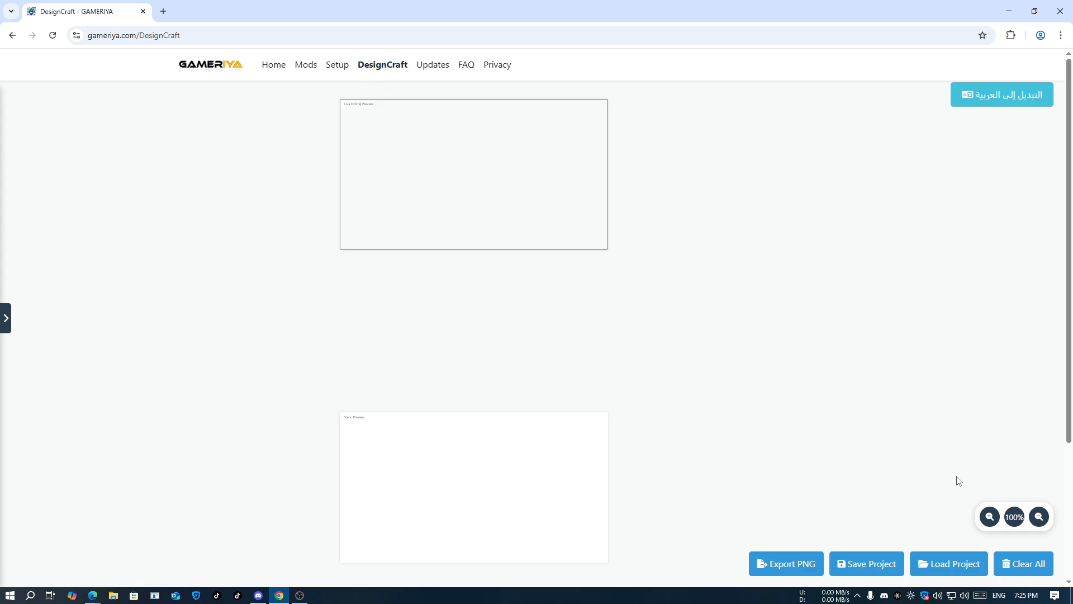
# Expand the design tools and switch the editor's interface language to Arabic
pyautogui.click(992, 523)
pyautogui.click(991, 523)
pyautogui.click(992, 522)
pyautogui.click(992, 523)
pyautogui.click(992, 523)
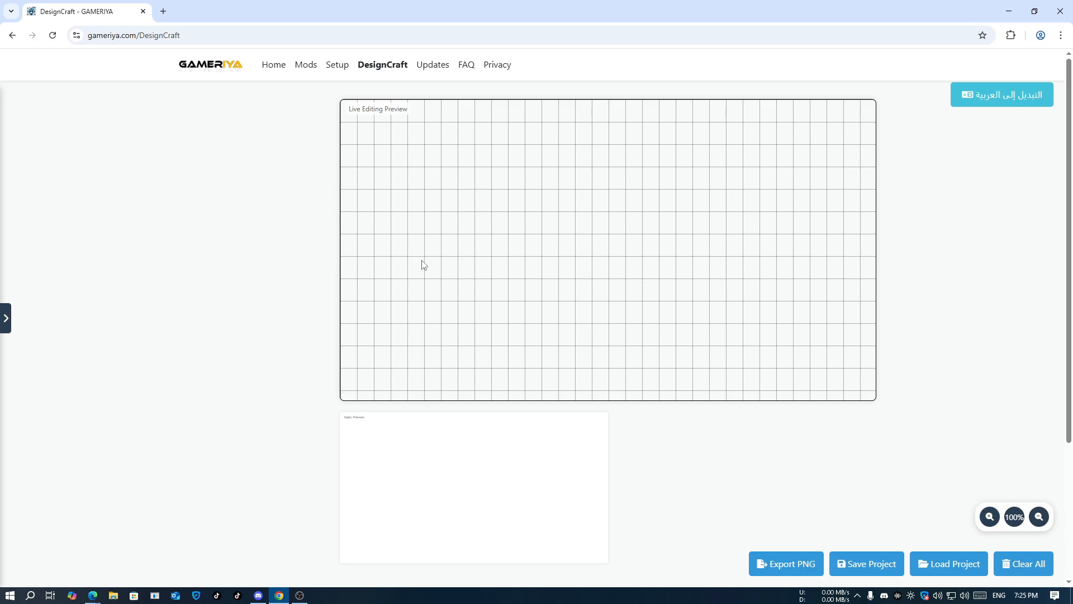
pyautogui.click(6, 318)
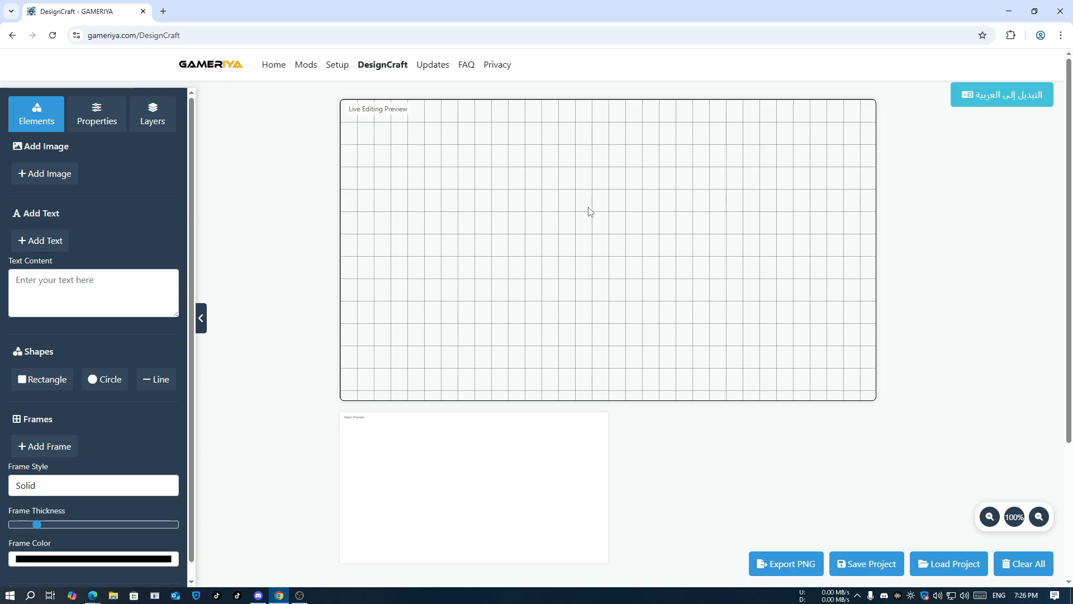
pyautogui.click(1002, 100)
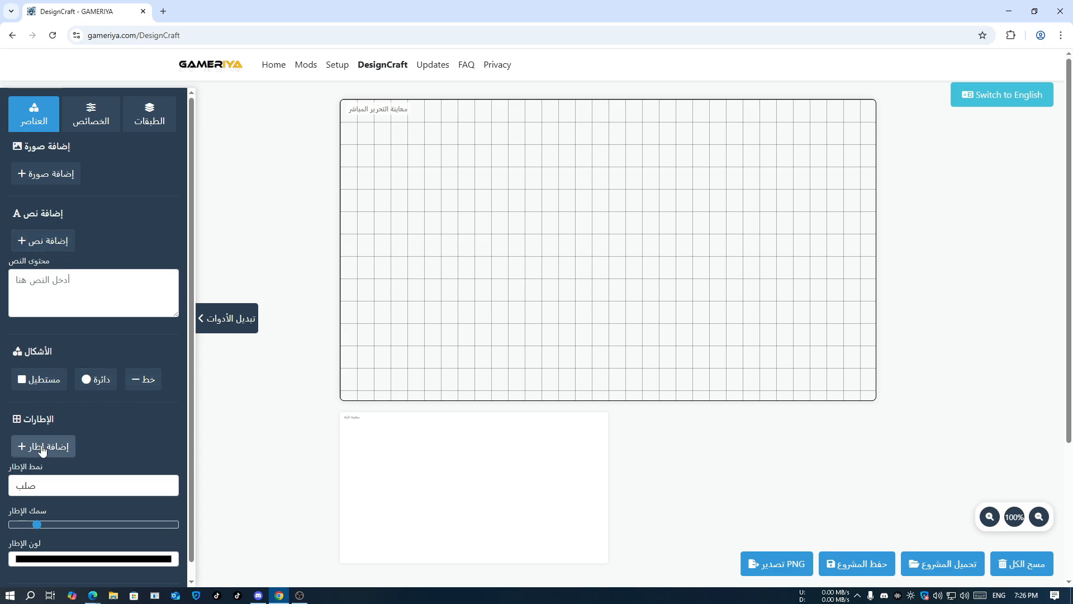
pyautogui.scroll(-1, 42, 489)
pyautogui.scroll(1, 50, 391)
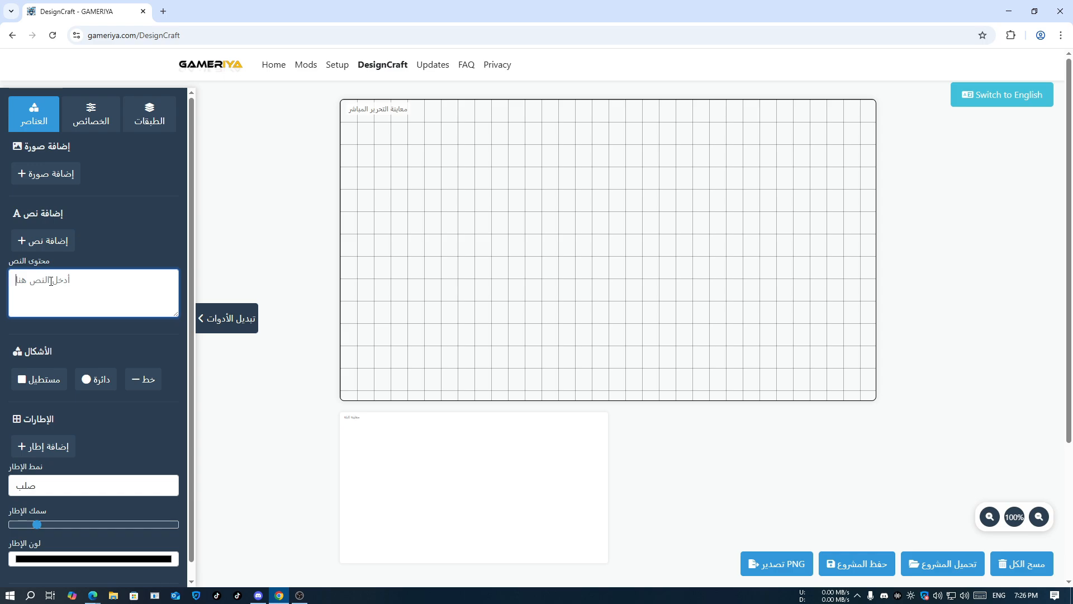
# Enter "سقوط" as the text content and add it to the canvas as a text element
pyautogui.write('SR')
pyautogui.press('BackSpace')
pyautogui.press('BackSpace')
pyautogui.hotkey('alt', 'shift')
pyautogui.write('سقوط')
pyautogui.click(52, 245)
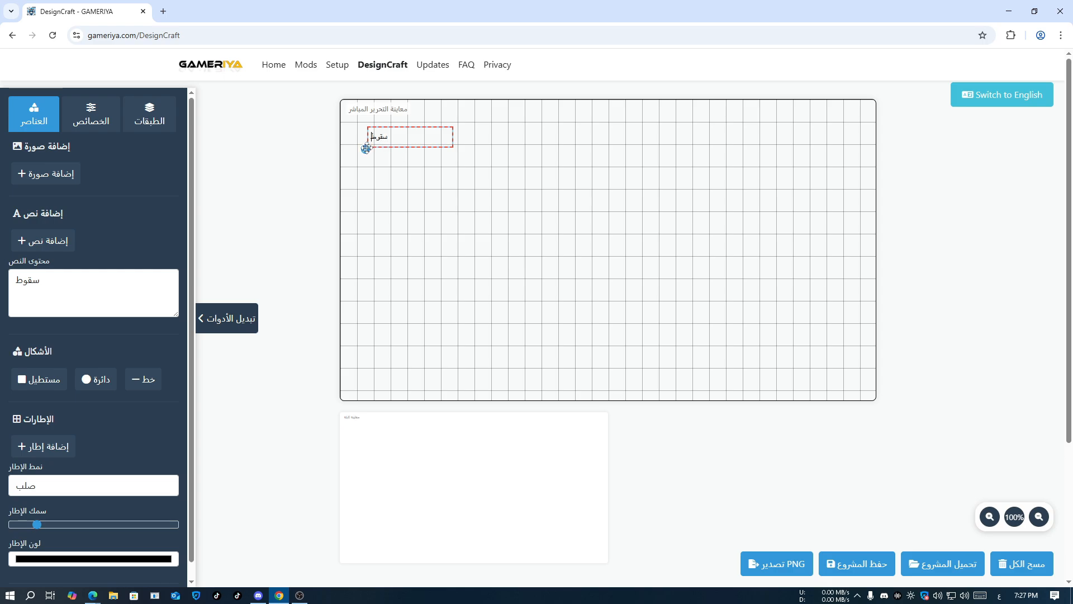
# Move the text box toward the middle of the canvas and make it about three times taller
pyautogui.moveTo(372, 150); pyautogui.dragTo(507, 225)
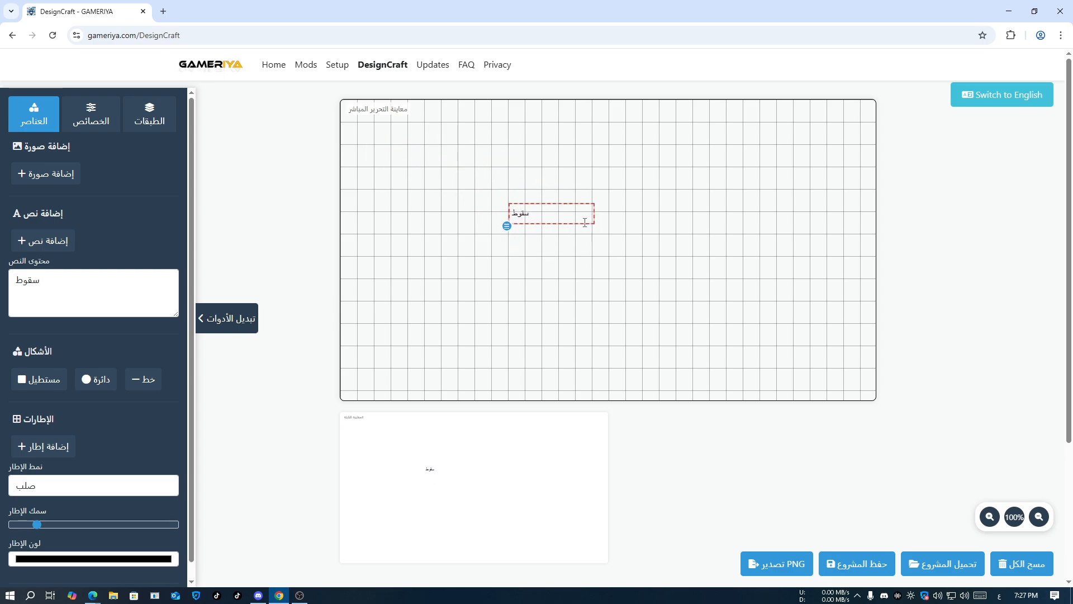
pyautogui.moveTo(593, 220); pyautogui.dragTo(597, 276)
# Add the words "من" and "السماء" on separate lines below "سقوط" in the text box
pyautogui.click(543, 217)
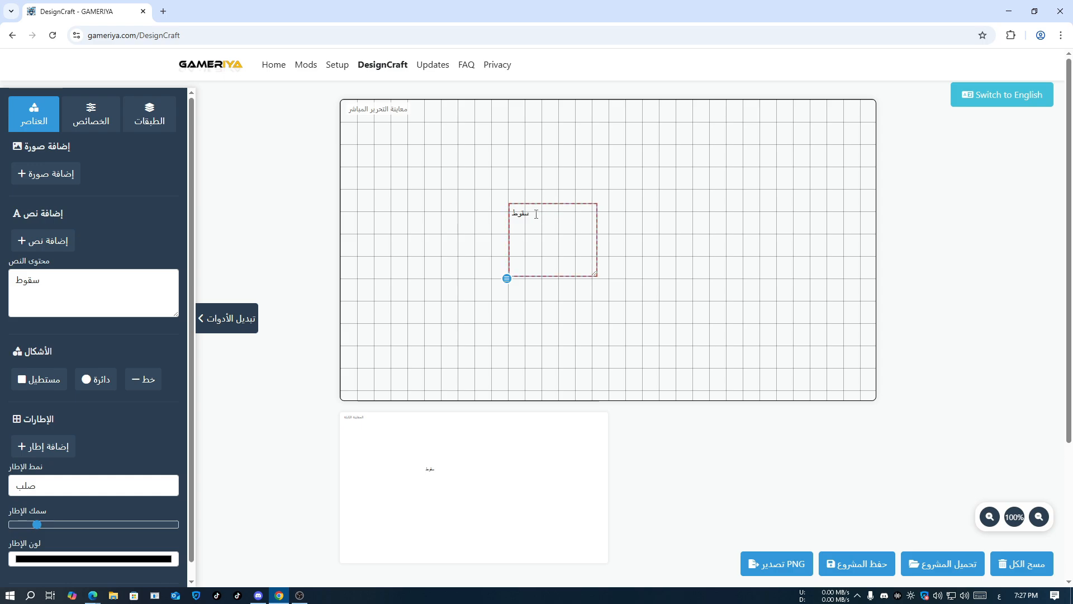
pyautogui.press('Return')
pyautogui.write('من ')
pyautogui.write('السما')
pyautogui.write('ء')
# Show the text formatting properties for the text box
pyautogui.click(99, 122)
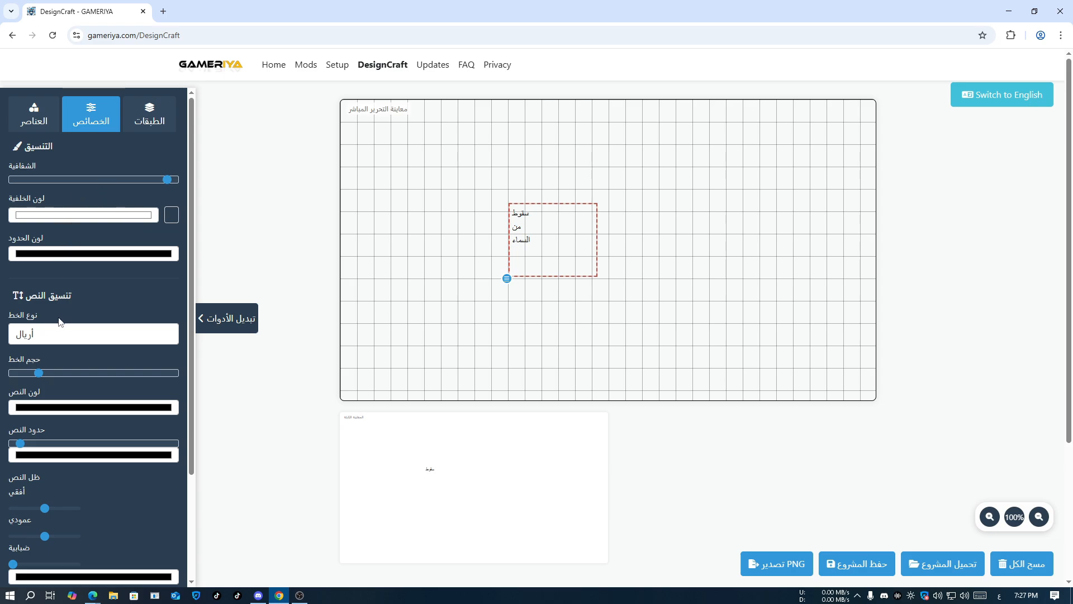
pyautogui.scroll(-1, 59, 317)
# Try the Times New Roman, Courier New, Georgia and Verdana fonts on the text and return it to Arial
pyautogui.click(43, 276)
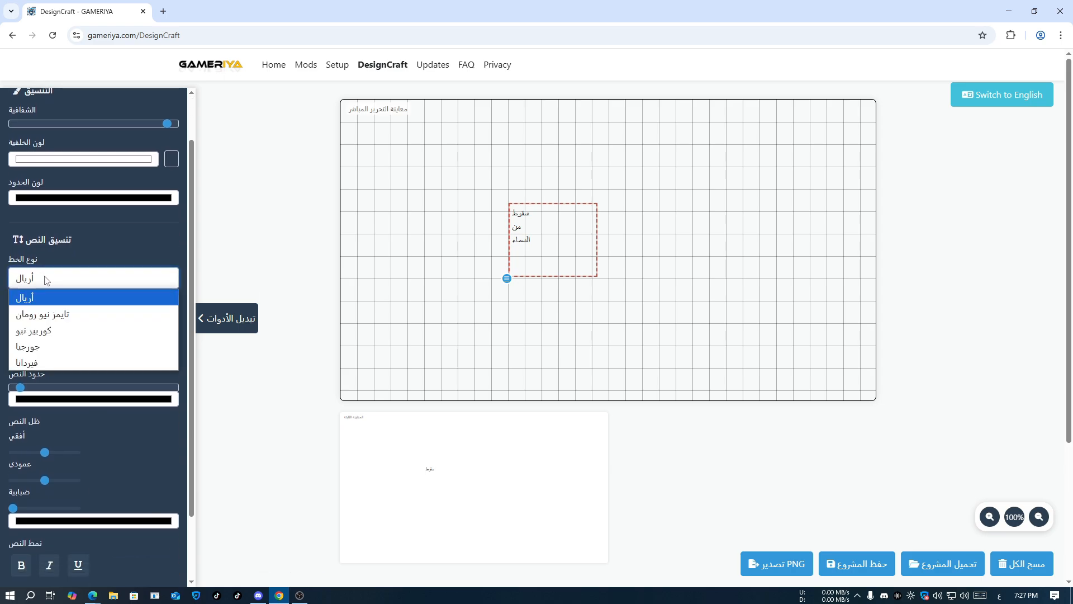
pyautogui.click(55, 300)
pyautogui.click(56, 284)
pyautogui.click(52, 310)
pyautogui.click(545, 230)
pyautogui.click(63, 278)
pyautogui.click(57, 297)
pyautogui.click(61, 280)
pyautogui.click(56, 316)
pyautogui.click(63, 283)
pyautogui.click(54, 334)
pyautogui.click(59, 283)
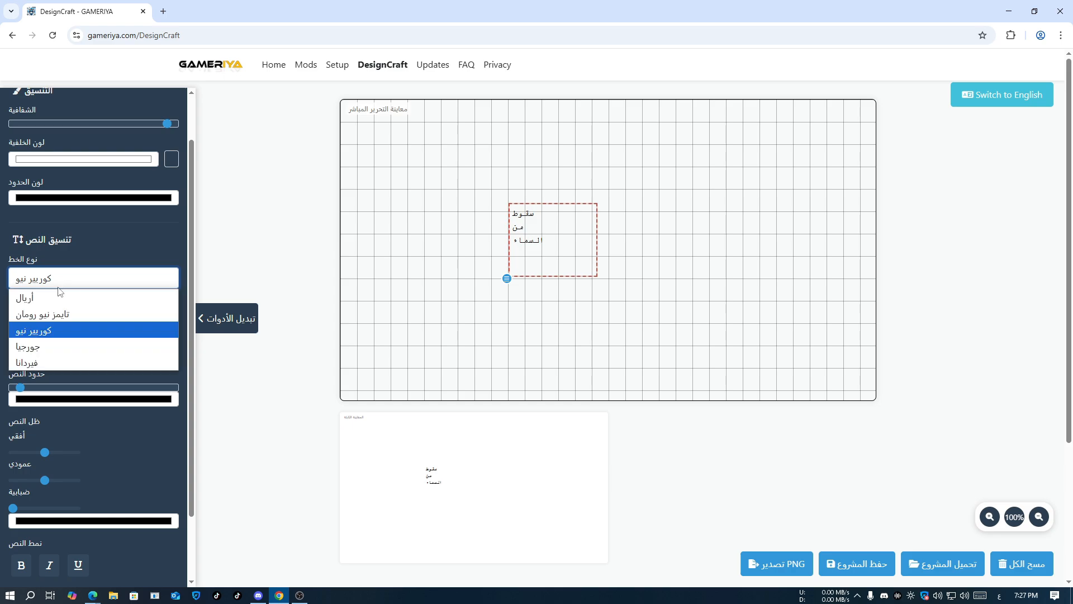
pyautogui.click(55, 347)
pyautogui.click(57, 287)
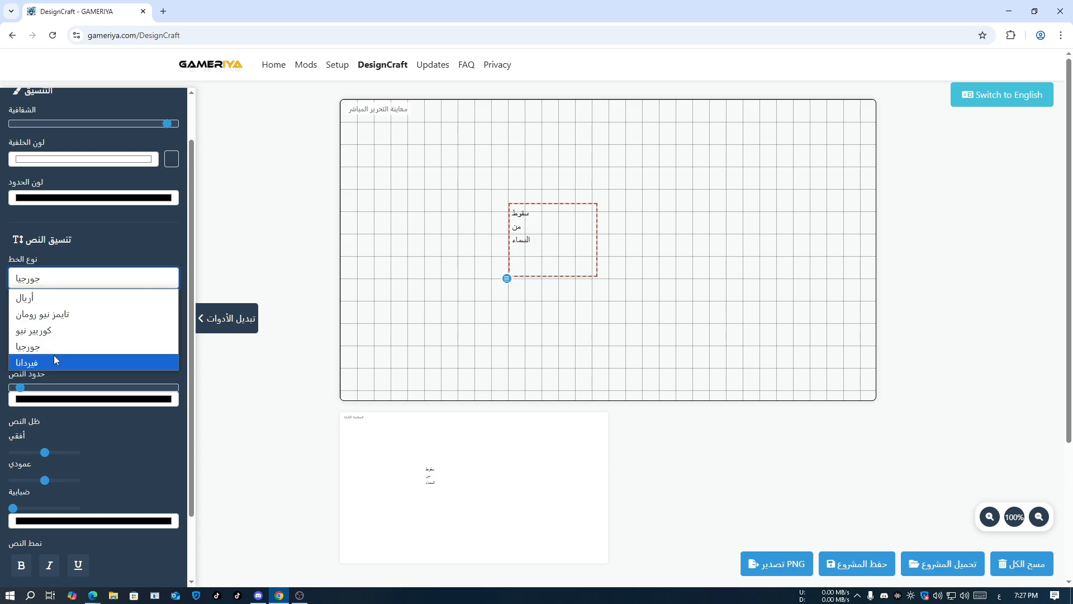
pyautogui.click(53, 358)
pyautogui.click(59, 282)
pyautogui.click(53, 294)
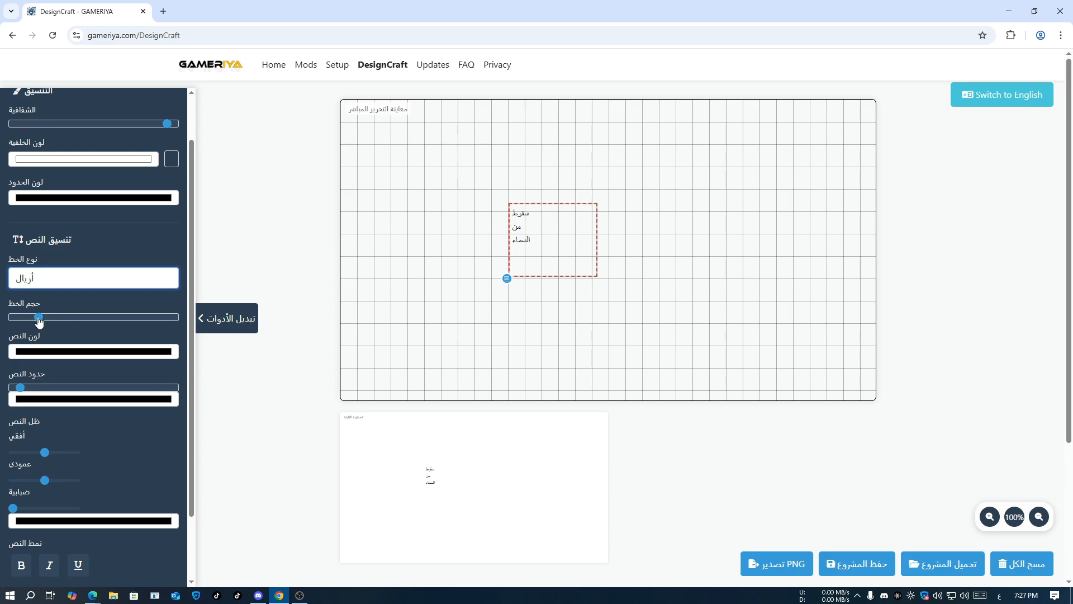
# Enlarge the text to nearly double its size and centre it horizontally within its box
pyautogui.moveTo(39, 317); pyautogui.dragTo(69, 322)
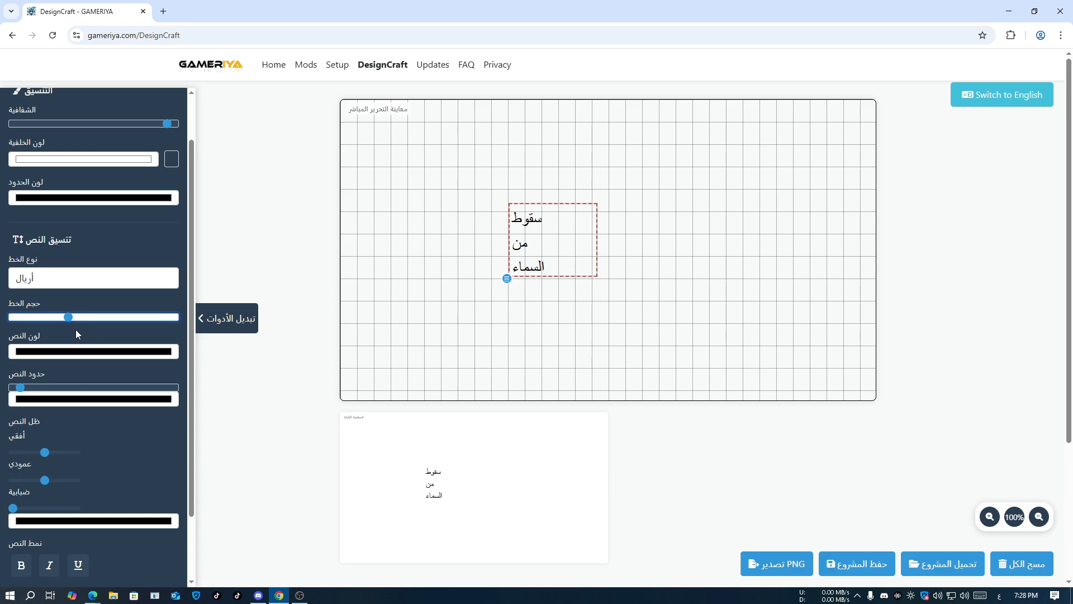
pyautogui.scroll(-3, 77, 336)
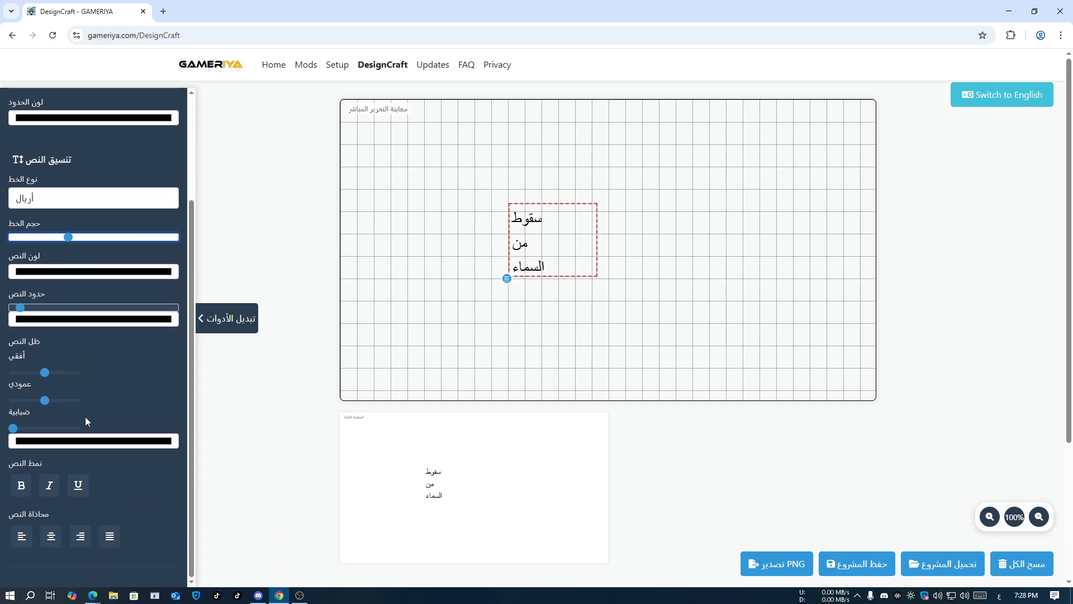
pyautogui.click(52, 540)
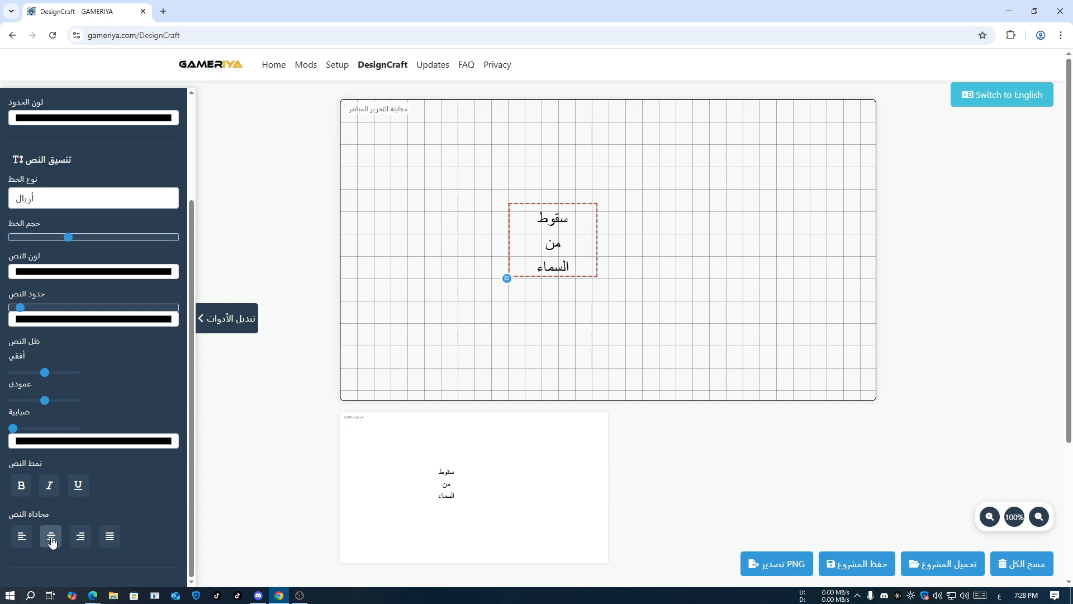
# Make the text in the box bold
pyautogui.click(24, 490)
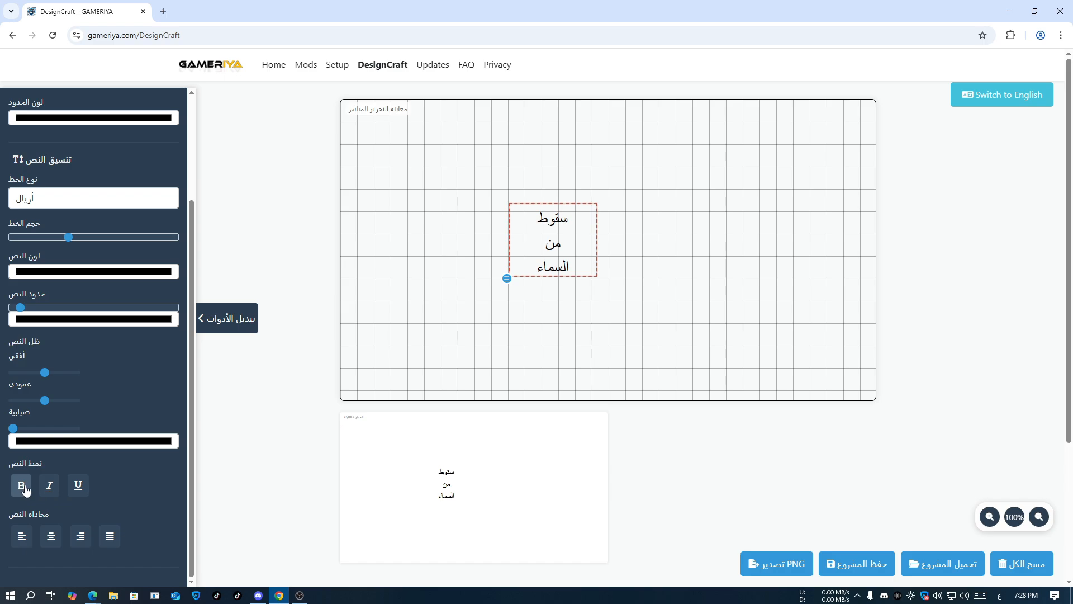
pyautogui.click(22, 487)
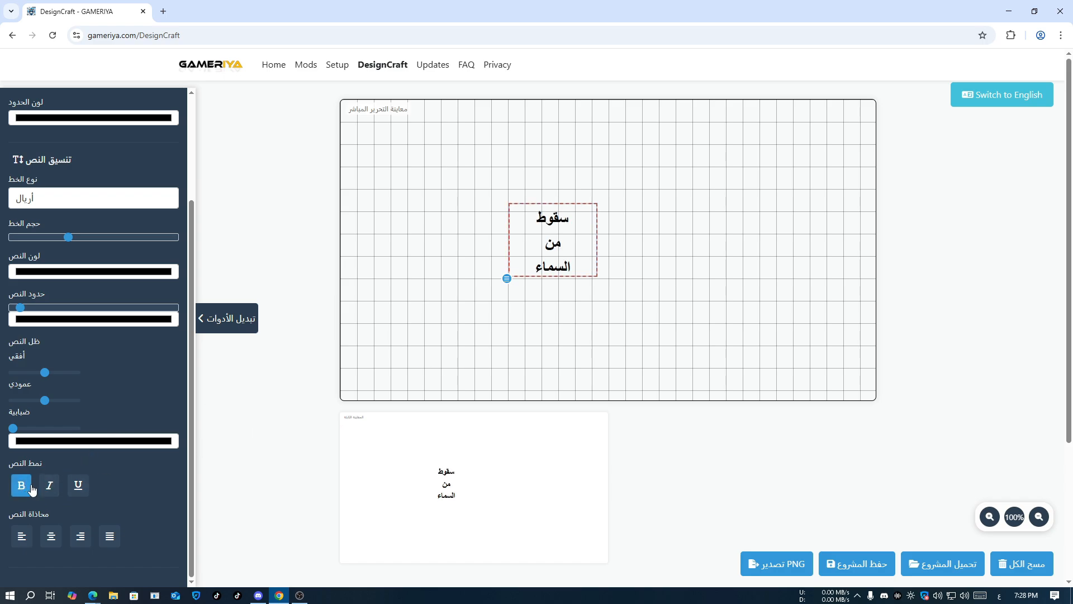
# Try italic and underline on the text, switching each one off again
pyautogui.click(51, 489)
pyautogui.click(51, 490)
pyautogui.click(77, 489)
pyautogui.click(78, 491)
# Move the text box into the canvas's upper-left corner and narrow it to fit the words closely
pyautogui.scroll(1, 112, 379)
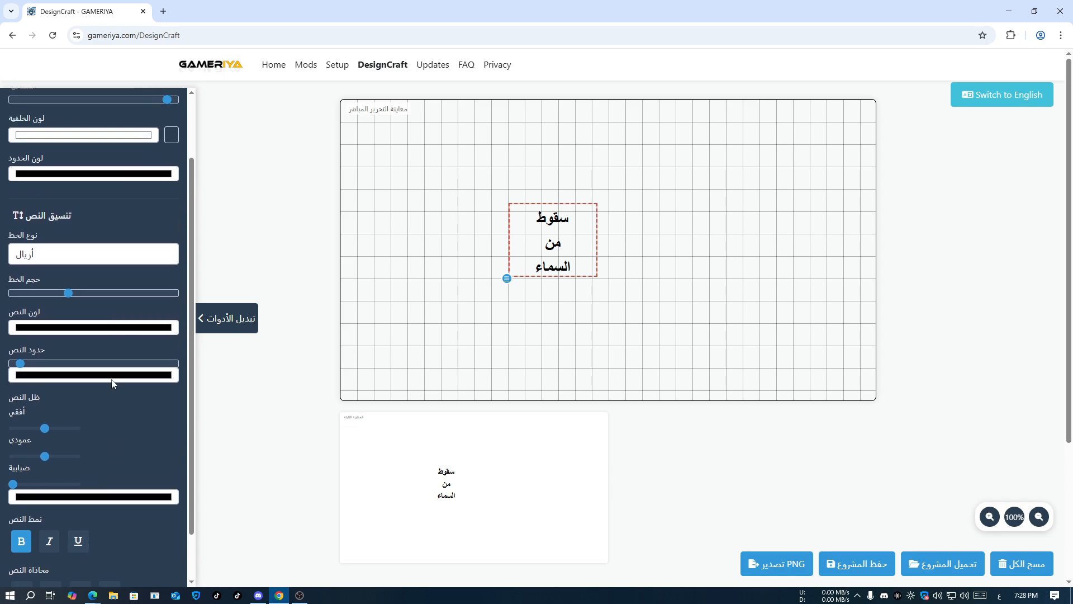
pyautogui.moveTo(507, 278); pyautogui.dragTo(340, 176)
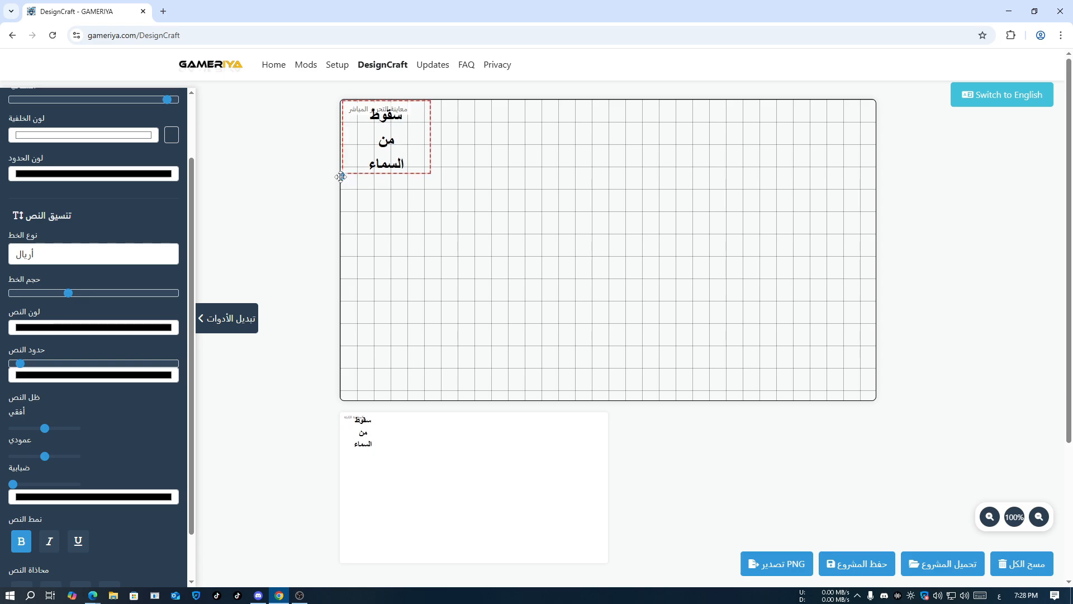
pyautogui.moveTo(342, 177); pyautogui.dragTo(342, 177)
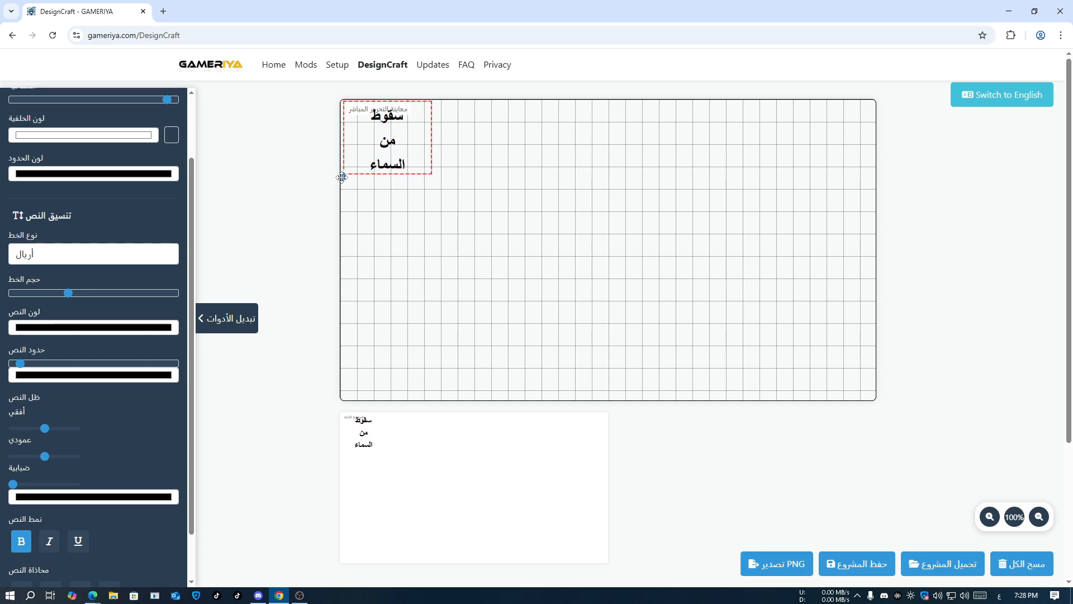
pyautogui.moveTo(432, 174); pyautogui.dragTo(389, 173)
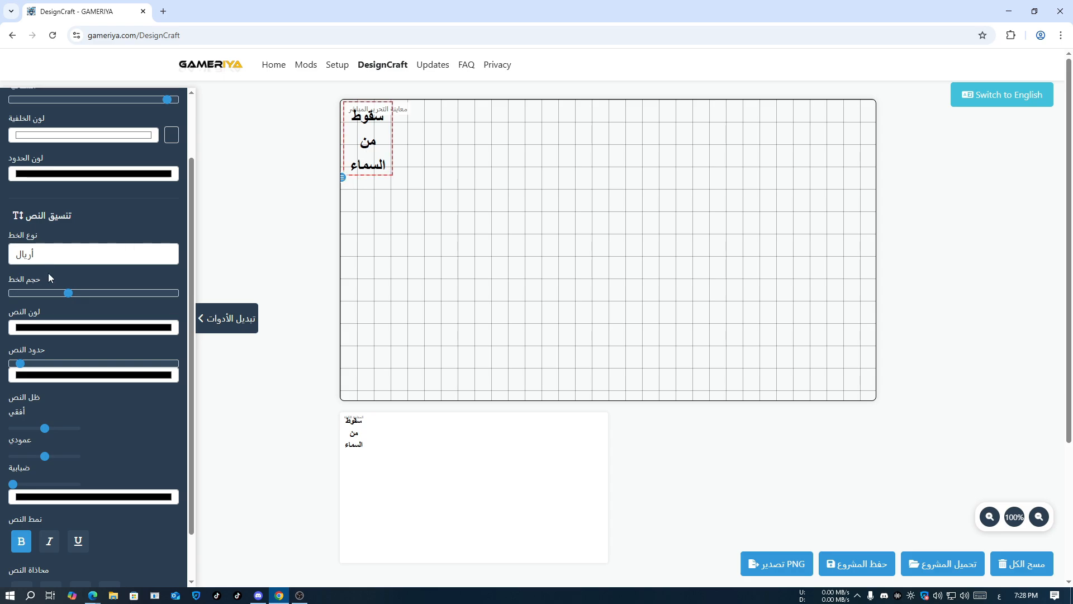
# Set the text colour to a bright sky blue
pyautogui.click(49, 327)
pyautogui.moveTo(83, 428); pyautogui.dragTo(92, 429)
pyautogui.moveTo(105, 385); pyautogui.dragTo(149, 340)
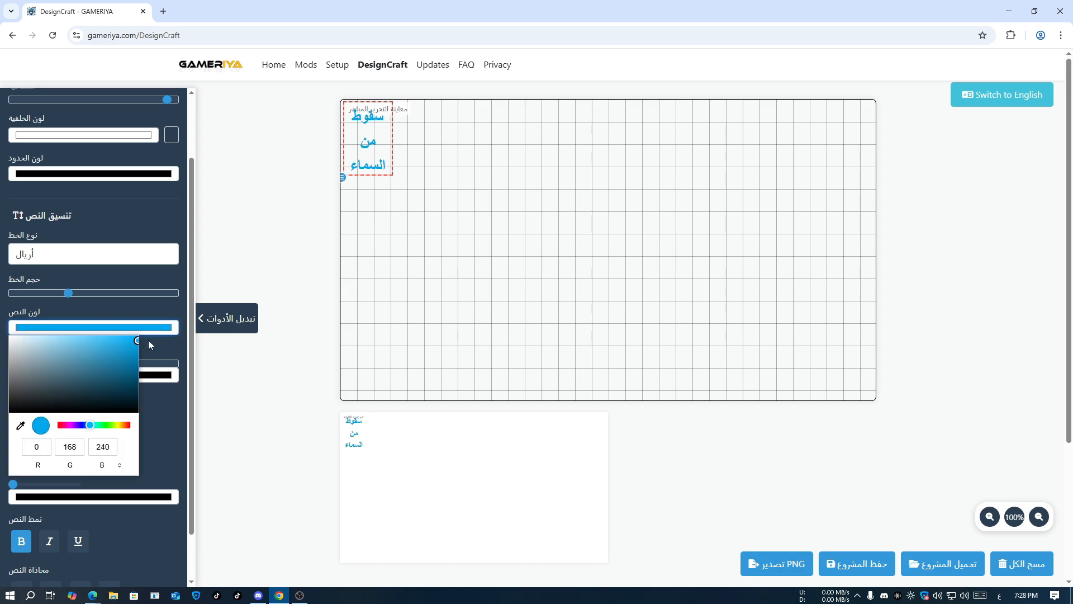
pyautogui.click(167, 343)
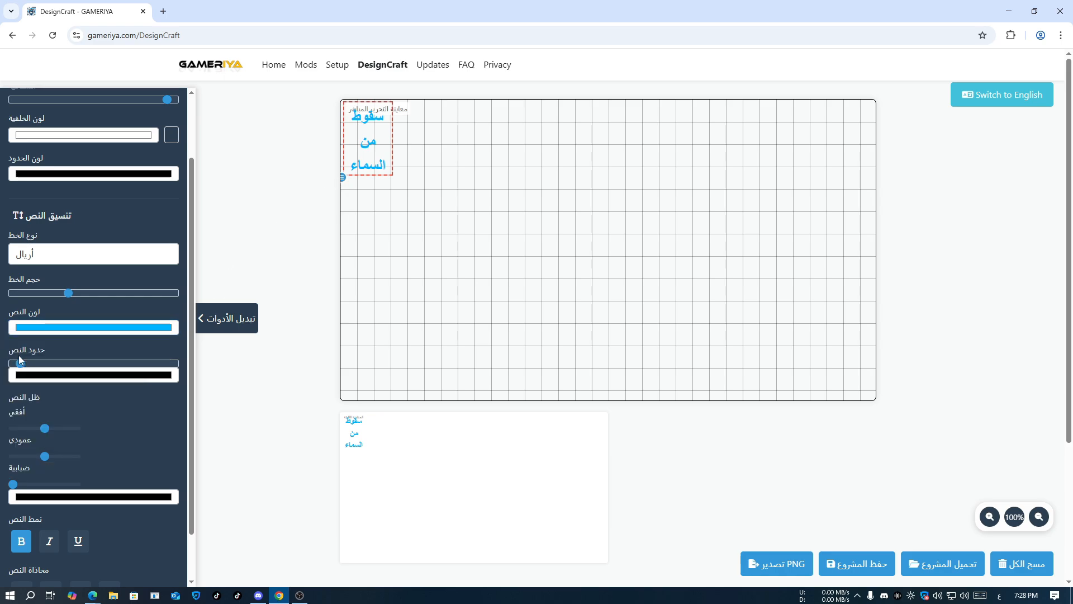
# Try a thicker outline on the text
pyautogui.moveTo(21, 366)
pyautogui.mouseDown()
pyautogui.moveTo(43, 367)
pyautogui.moveTo(27, 367)
pyautogui.mouseUp()
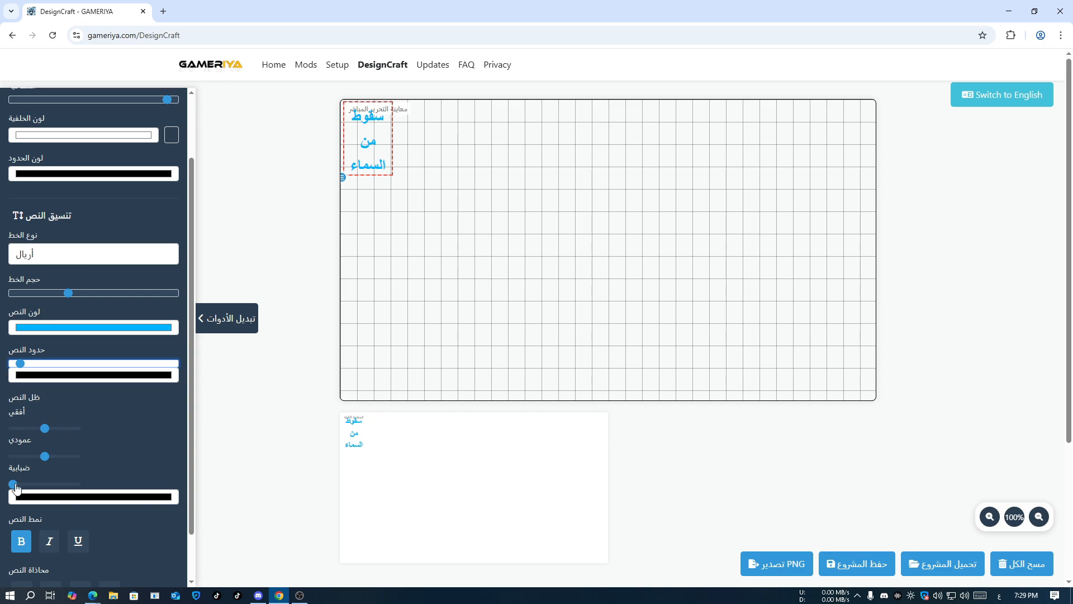
# Give the text a strongly blurred shadow in orange (RGB 255, 174, 0)
pyautogui.moveTo(15, 488); pyautogui.dragTo(95, 490)
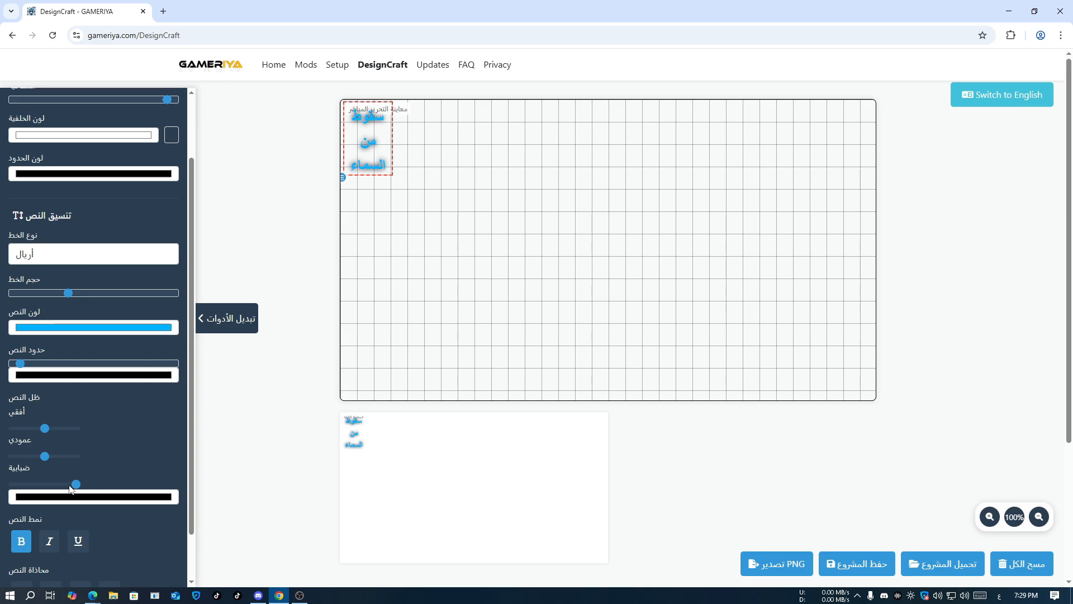
pyautogui.click(112, 497)
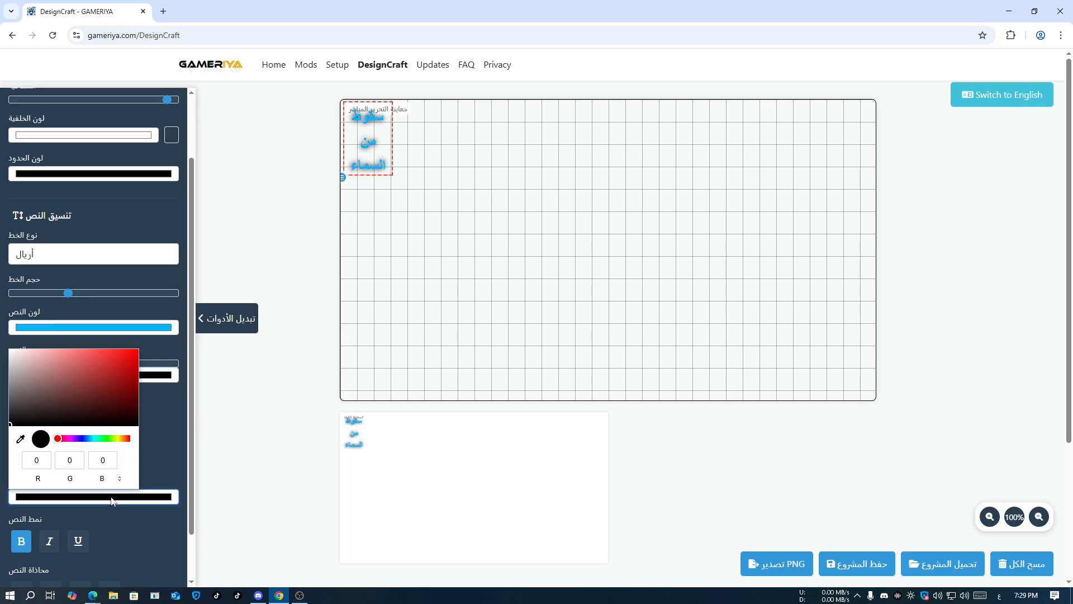
pyautogui.moveTo(111, 442); pyautogui.dragTo(119, 439)
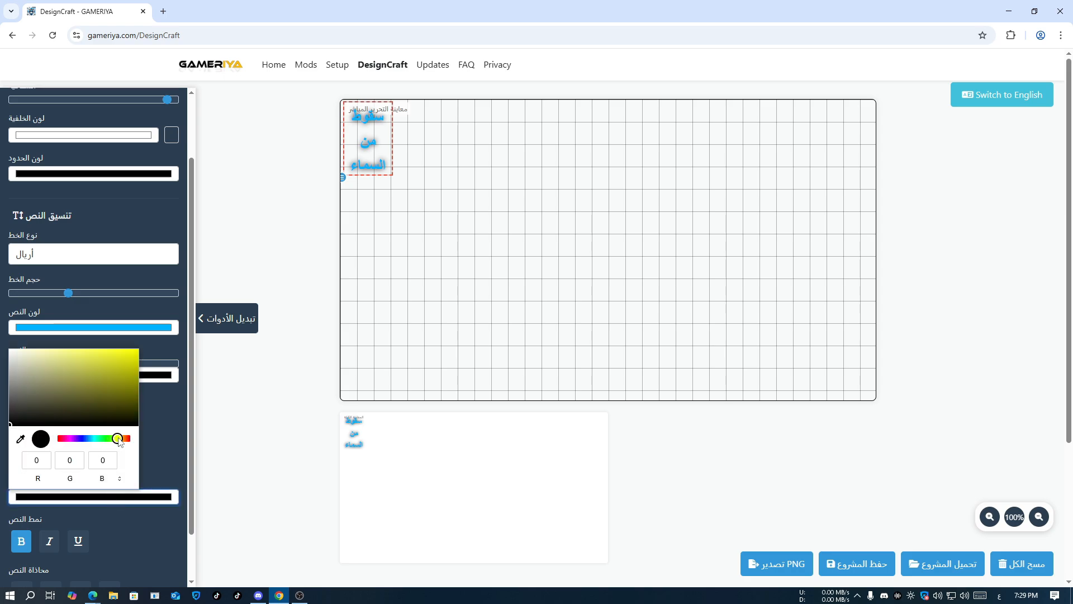
pyautogui.click(136, 358)
pyautogui.moveTo(138, 360); pyautogui.dragTo(145, 346)
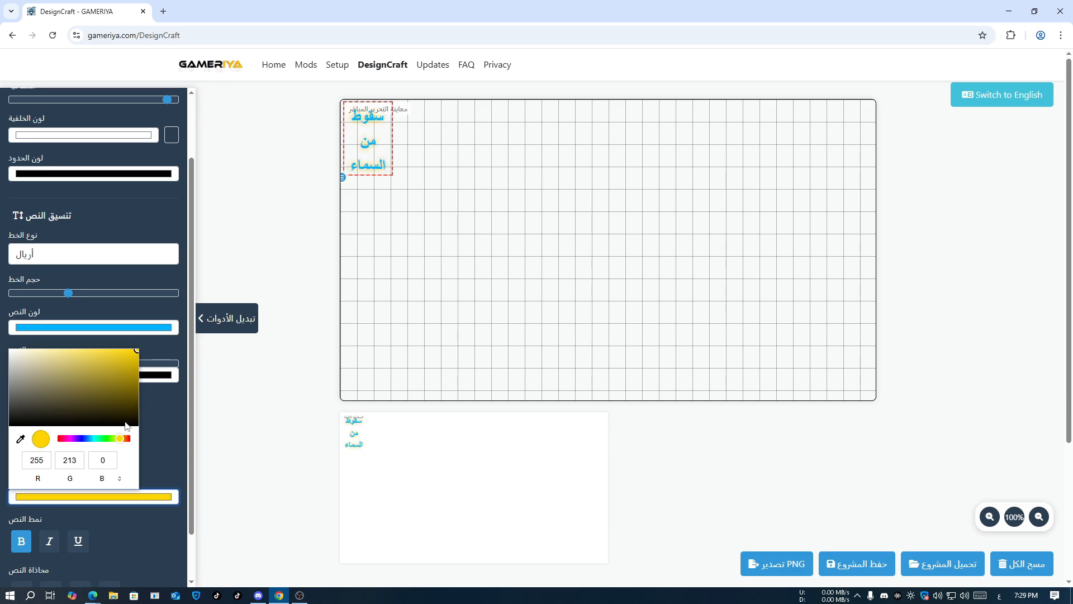
pyautogui.moveTo(122, 442); pyautogui.dragTo(124, 441)
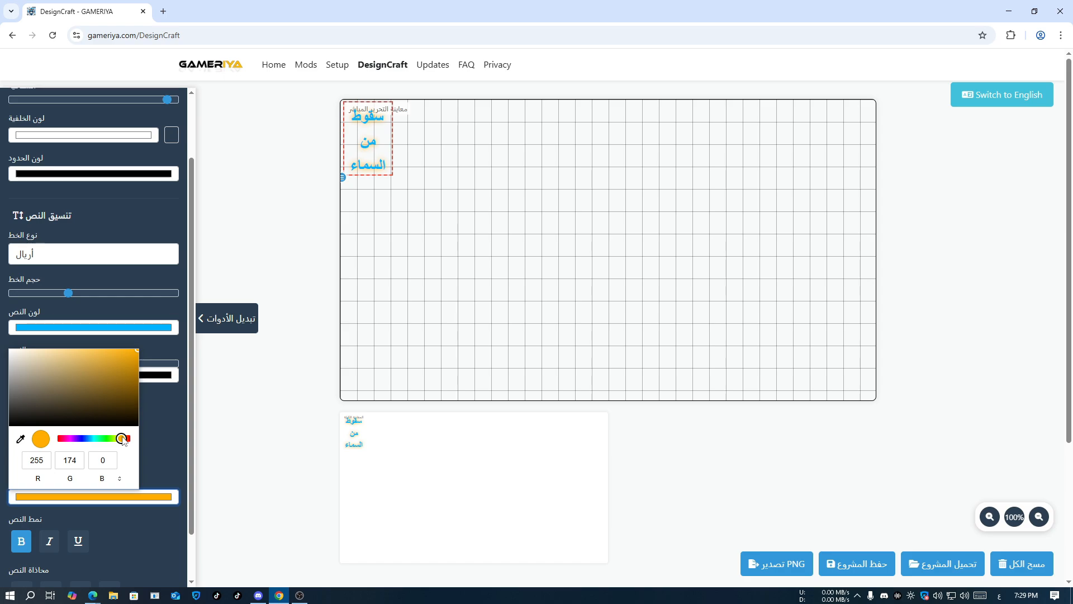
pyautogui.click(153, 424)
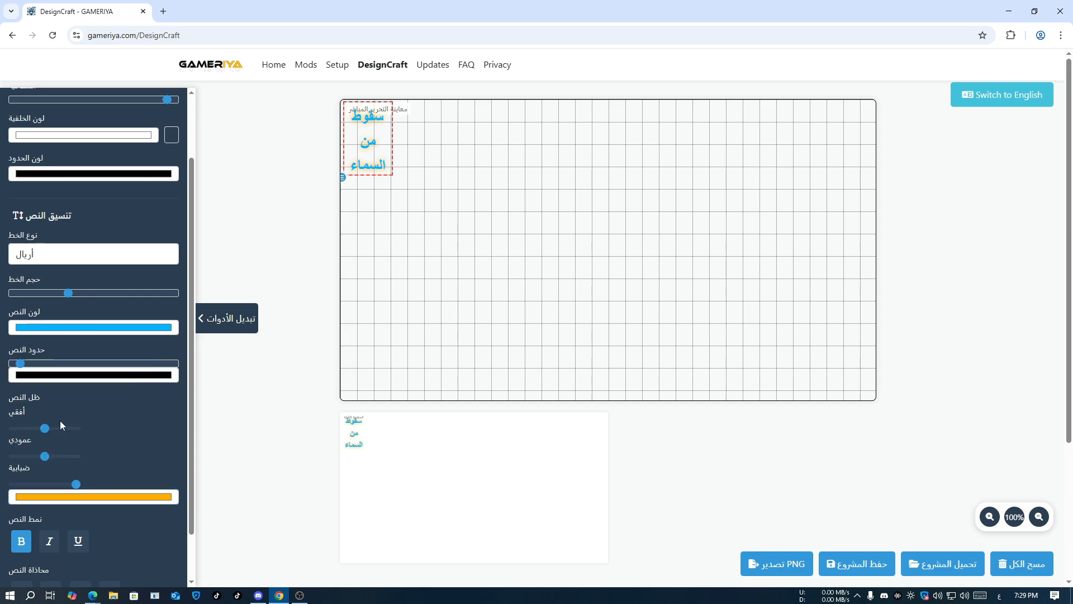
# Fine-tune the text shadow to a slight horizontal offset with a high blur, and deselect the text
pyautogui.moveTo(47, 431); pyautogui.dragTo(15, 487)
pyautogui.moveTo(53, 433)
pyautogui.mouseDown()
pyautogui.moveTo(82, 433)
pyautogui.moveTo(47, 433)
pyautogui.mouseUp()
pyautogui.moveTo(15, 485); pyautogui.dragTo(77, 484)
pyautogui.click(379, 206)
# Add the image Doughnut.png from the Gift image folder to the canvas
pyautogui.scroll(2, 81, 142)
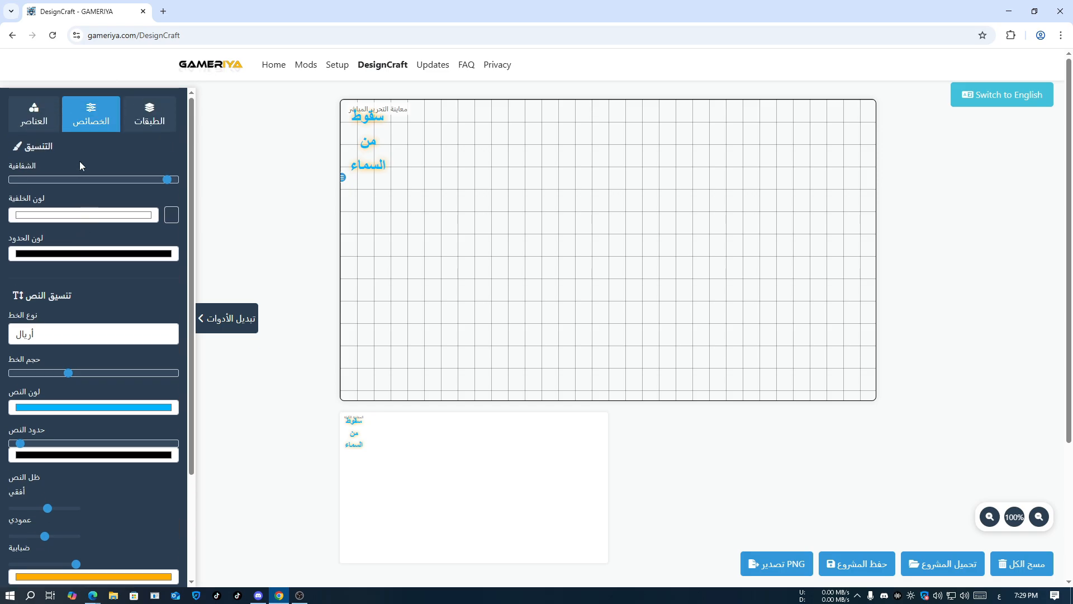
pyautogui.click(44, 119)
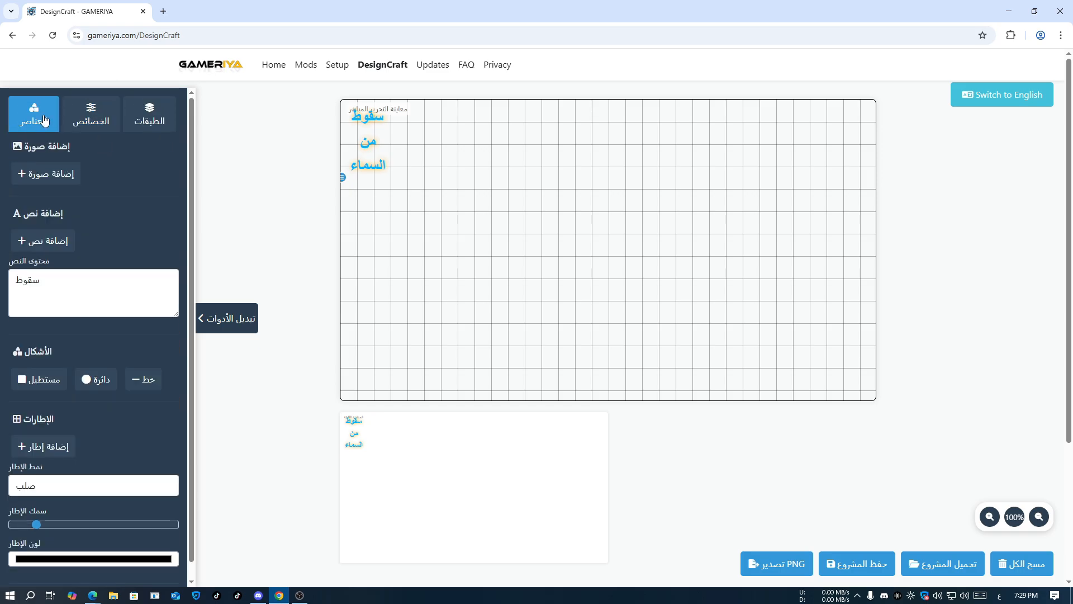
pyautogui.click(55, 177)
pyautogui.scroll(-3, 246, 148)
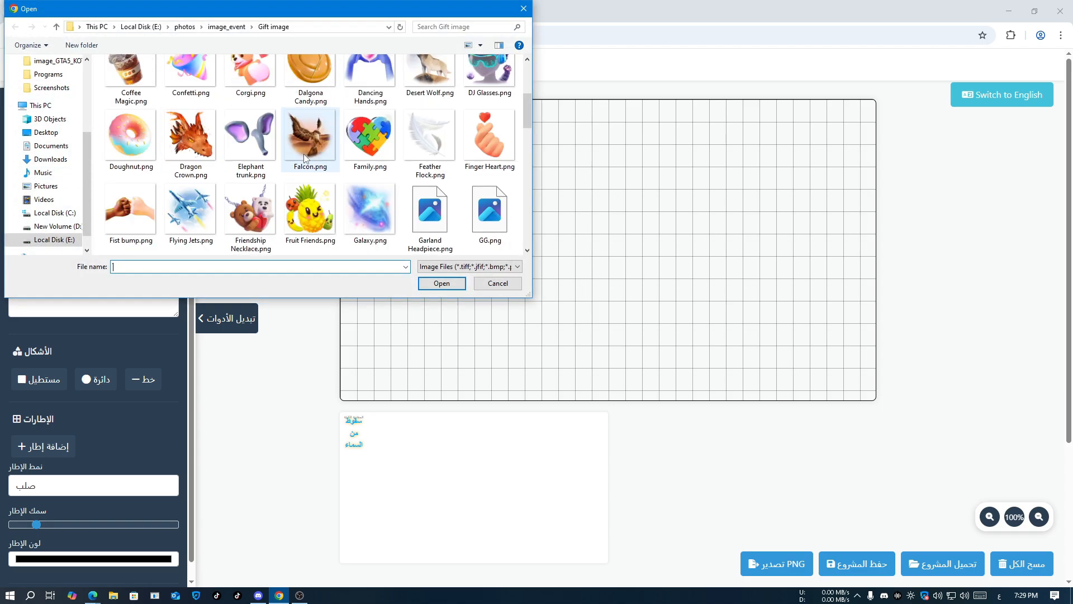
pyautogui.doubleClick(131, 135)
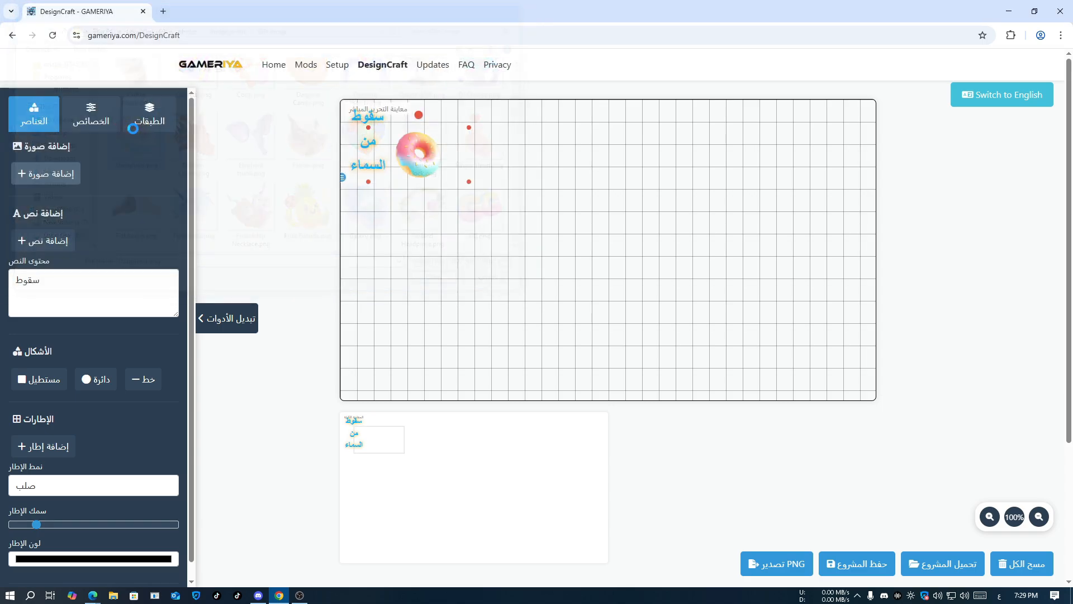
# Shrink the doughnut image and place it directly beneath the last word of the text
pyautogui.moveTo(401, 196); pyautogui.dragTo(395, 202)
pyautogui.moveTo(450, 230); pyautogui.dragTo(374, 189)
pyautogui.click(386, 117)
pyautogui.click(428, 177)
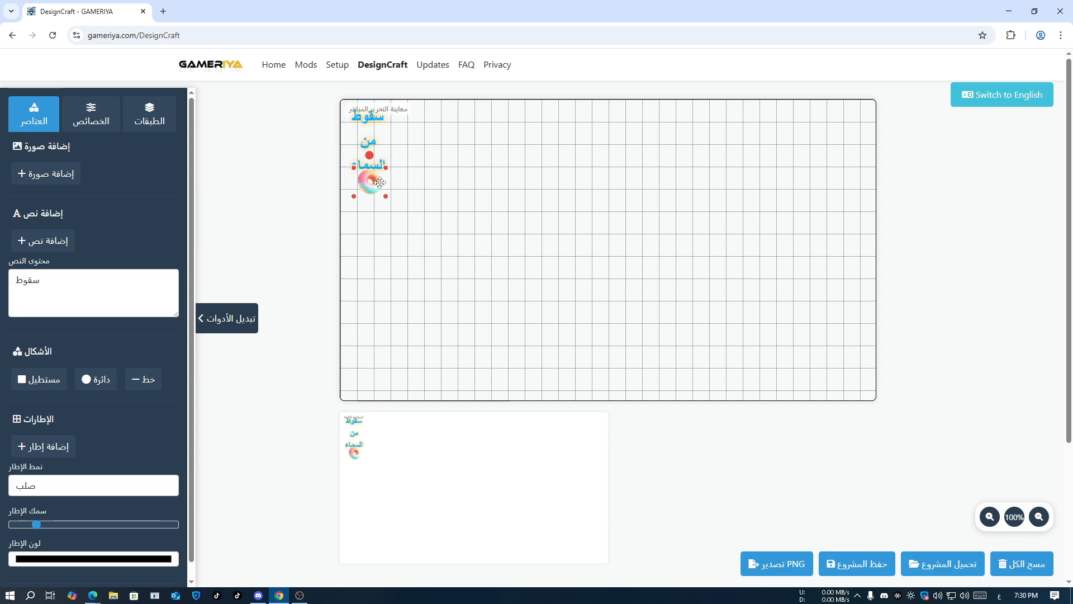
pyautogui.click(372, 135)
pyautogui.click(370, 185)
# Add a frame to the canvas and move it clear of the text and doughnut, toward the canvas's centre
pyautogui.scroll(-1, 100, 175)
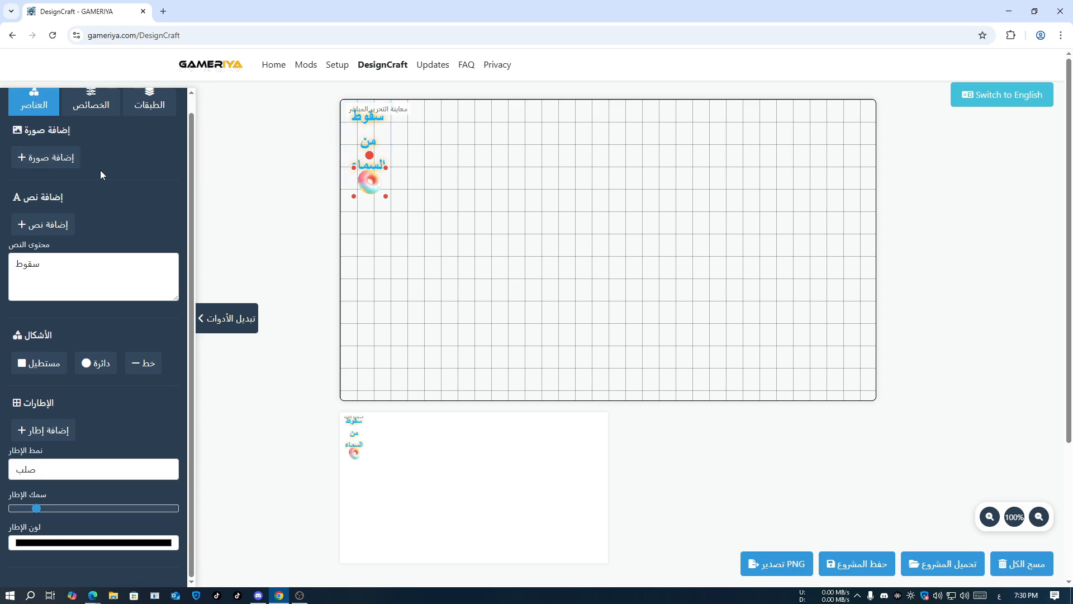
pyautogui.click(38, 436)
pyautogui.moveTo(428, 157); pyautogui.dragTo(488, 227)
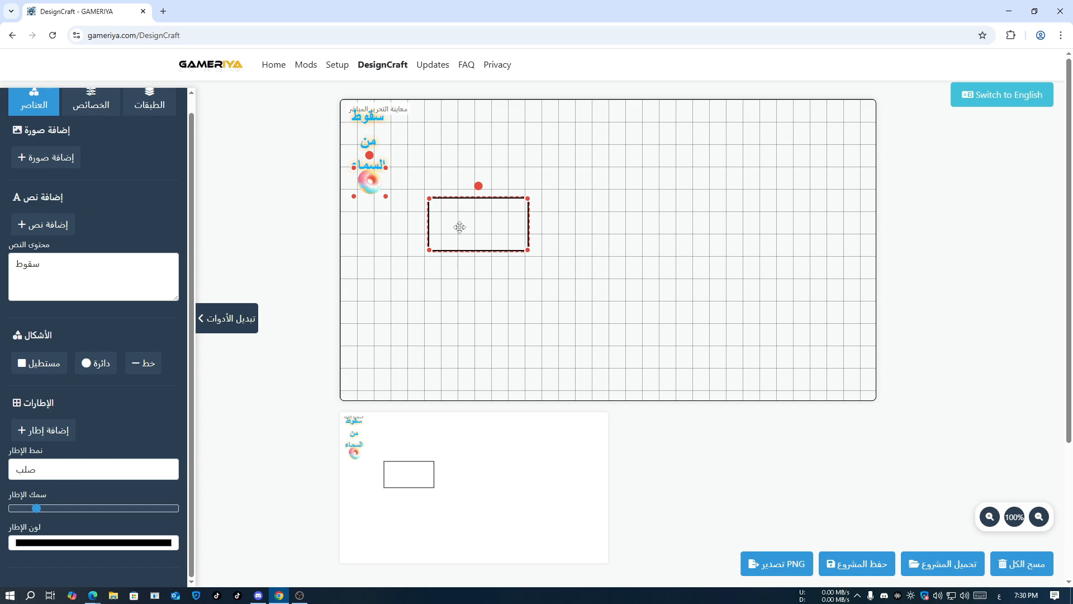
# Try the dotted (منقط), double (مزدوج) and محدد styles on the frame, ending with double
pyautogui.click(44, 473)
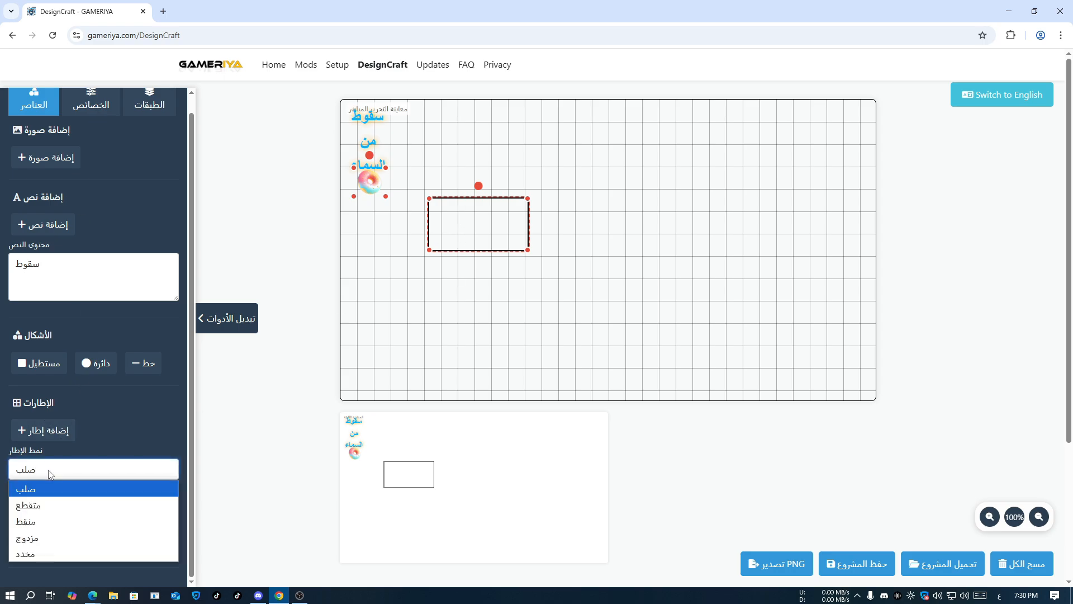
pyautogui.click(39, 507)
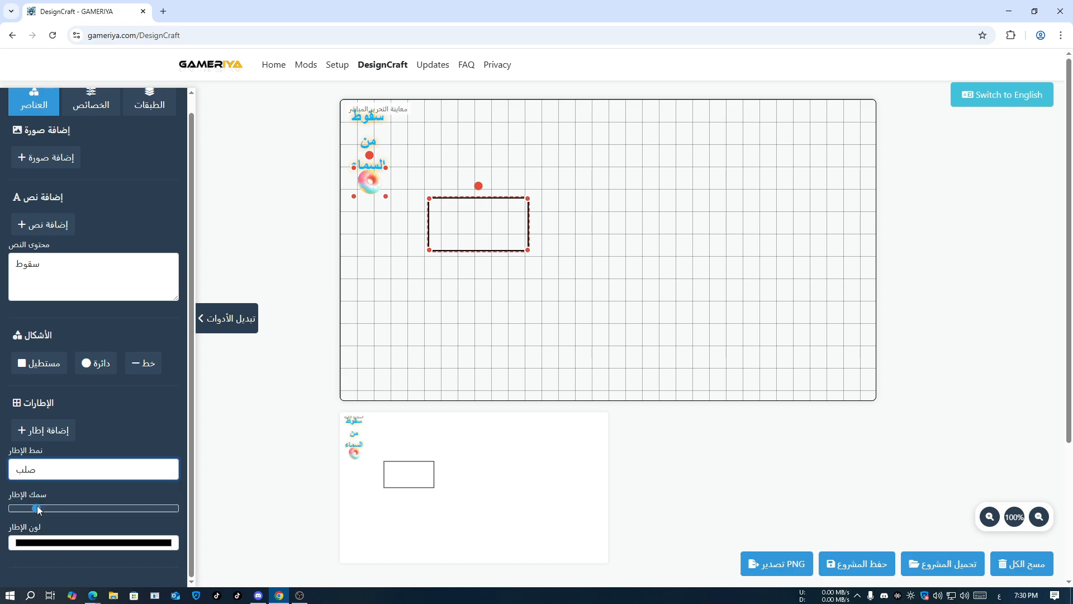
pyautogui.click(53, 474)
pyautogui.click(43, 521)
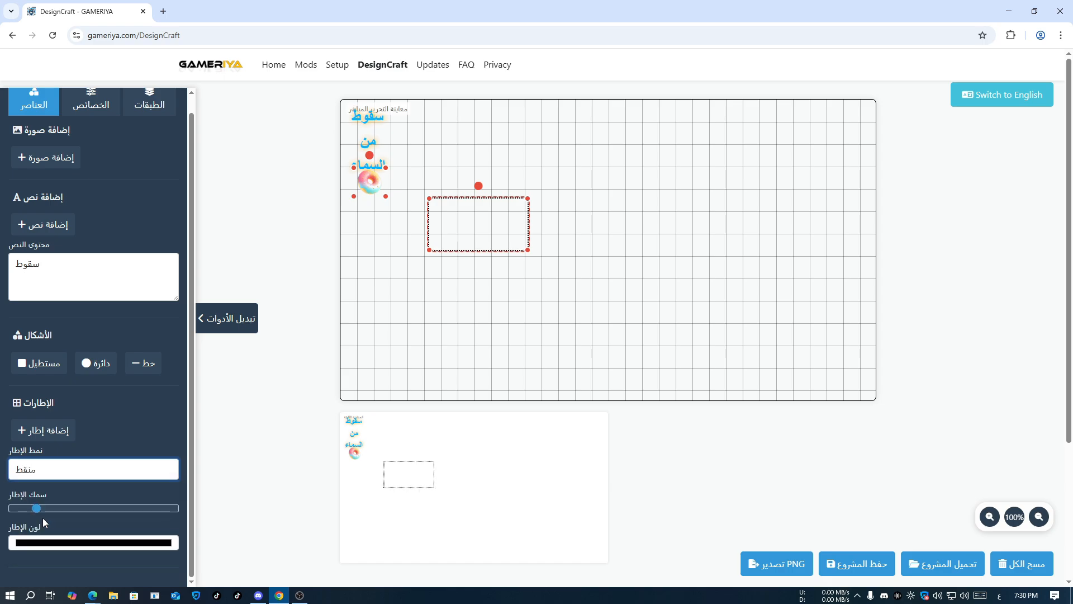
pyautogui.click(65, 477)
pyautogui.press('Down')
pyautogui.press('Return')
pyautogui.click(62, 477)
pyautogui.click(41, 555)
pyautogui.click(55, 474)
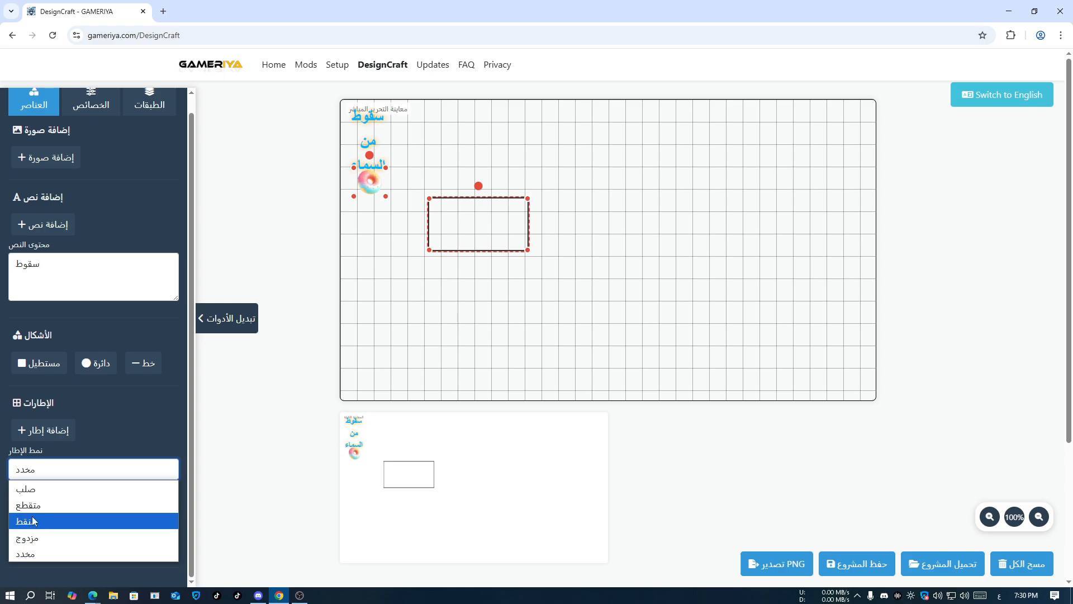
pyautogui.click(42, 538)
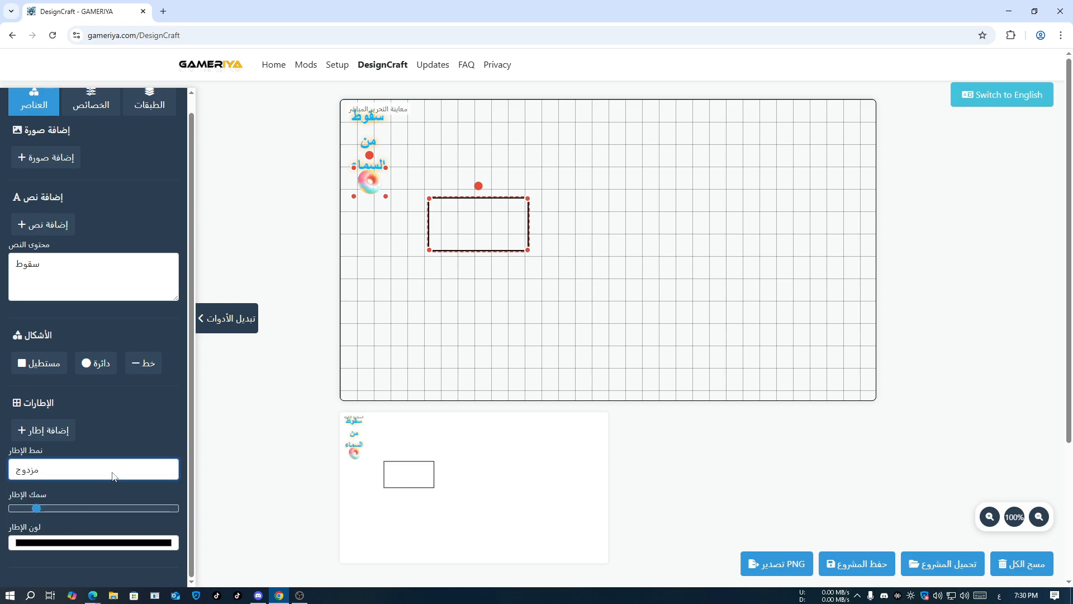
# Make the frame's border noticeably thicker
pyautogui.moveTo(47, 508); pyautogui.dragTo(68, 509)
pyautogui.click(472, 357)
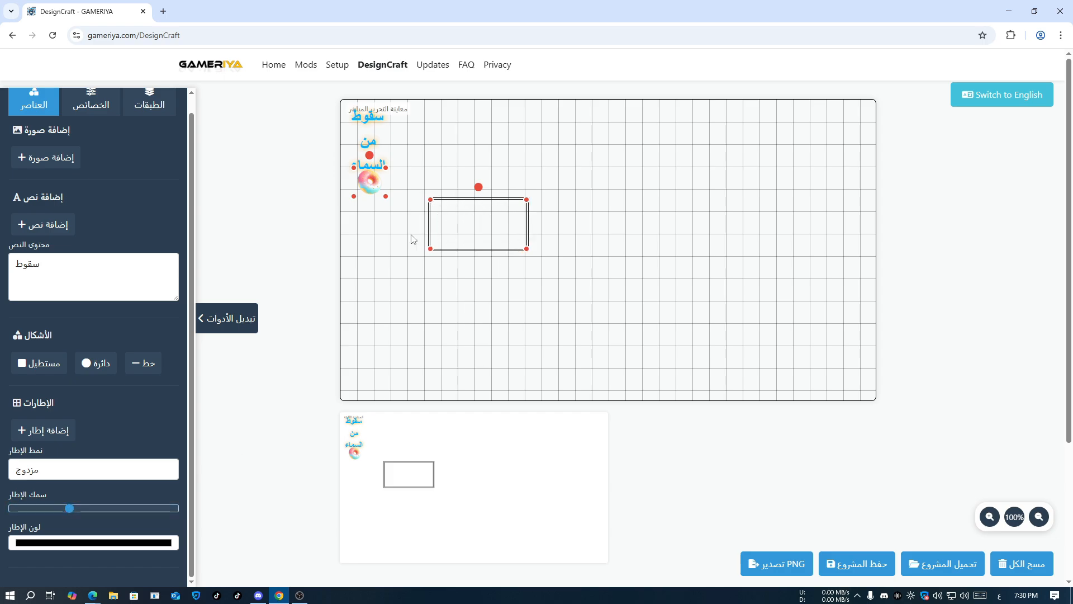
pyautogui.click(69, 509)
# Try to colour the frame blue with RGB 0, 157, 255
pyautogui.click(69, 542)
pyautogui.click(95, 484)
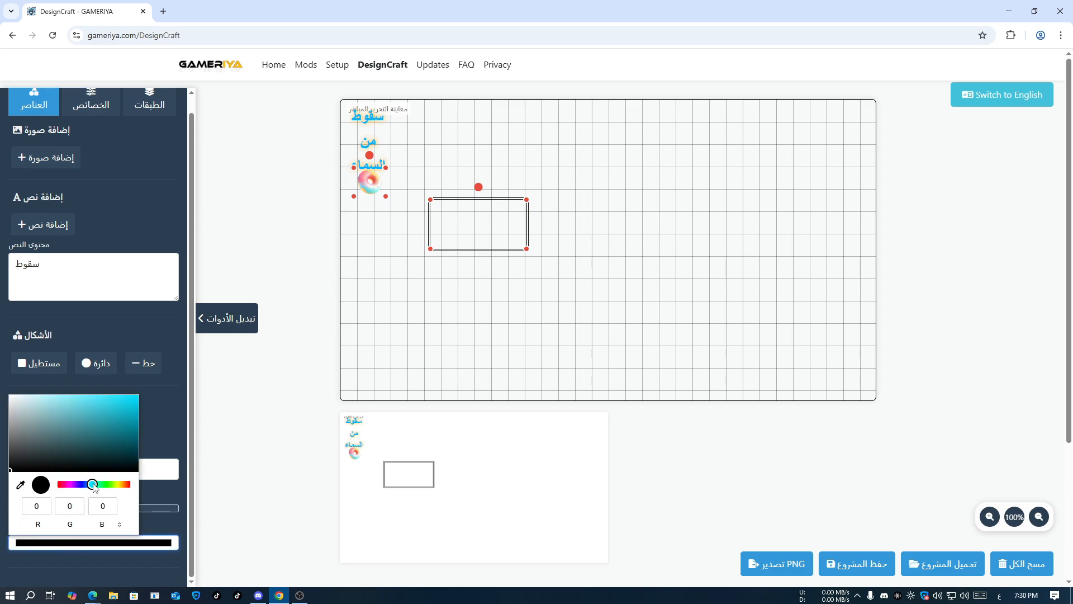
pyautogui.moveTo(111, 418); pyautogui.dragTo(148, 399)
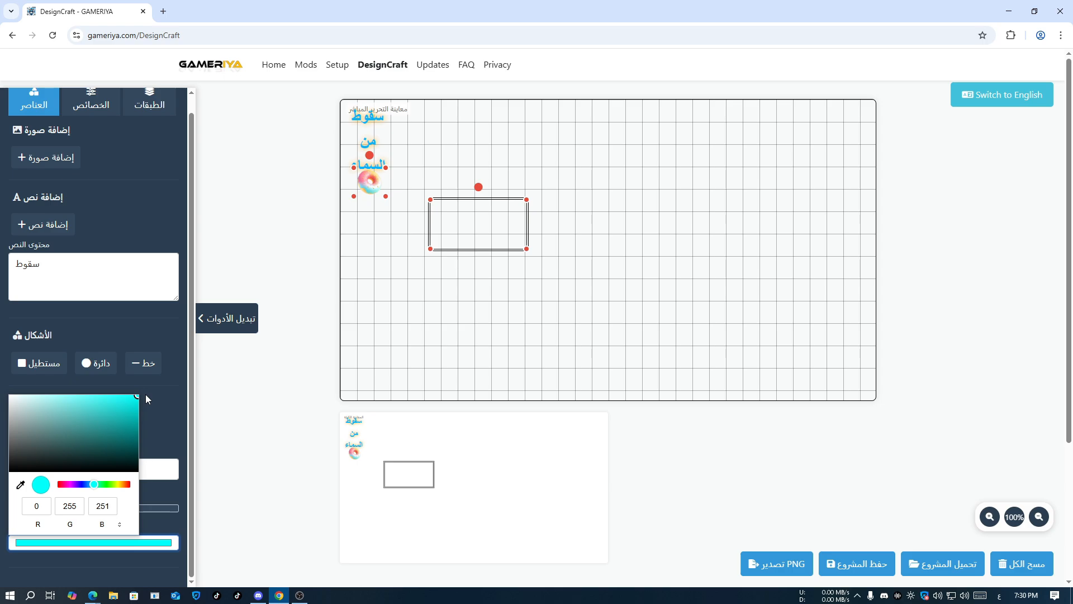
pyautogui.moveTo(93, 485); pyautogui.dragTo(89, 485)
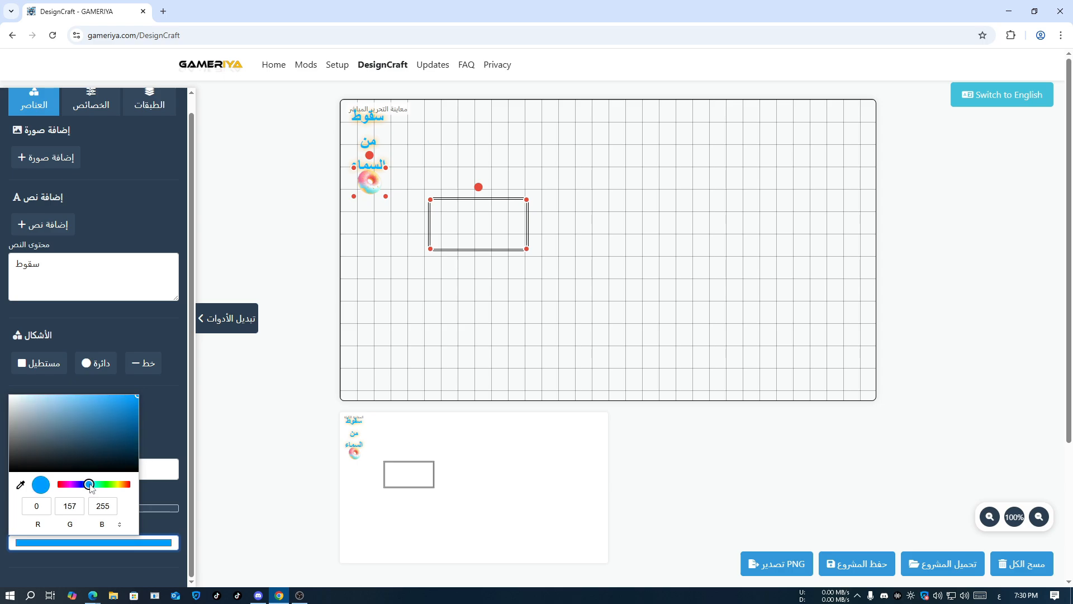
# Select the frame and set its colour to sky blue (RGB 0, 170, 255)
pyautogui.click(464, 229)
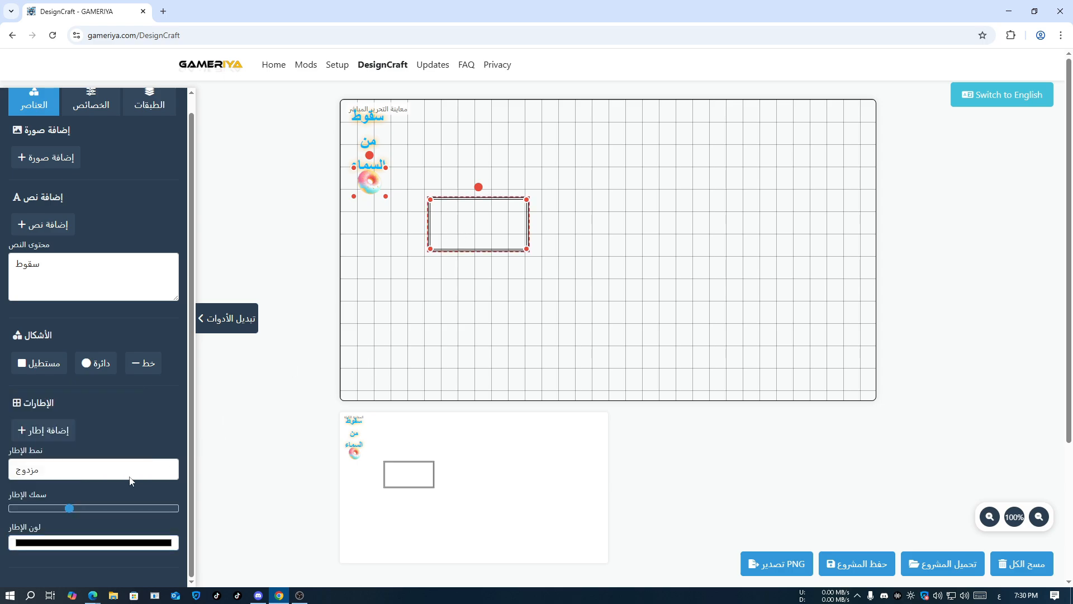
pyautogui.click(101, 541)
pyautogui.moveTo(96, 486); pyautogui.dragTo(91, 487)
pyautogui.click(135, 412)
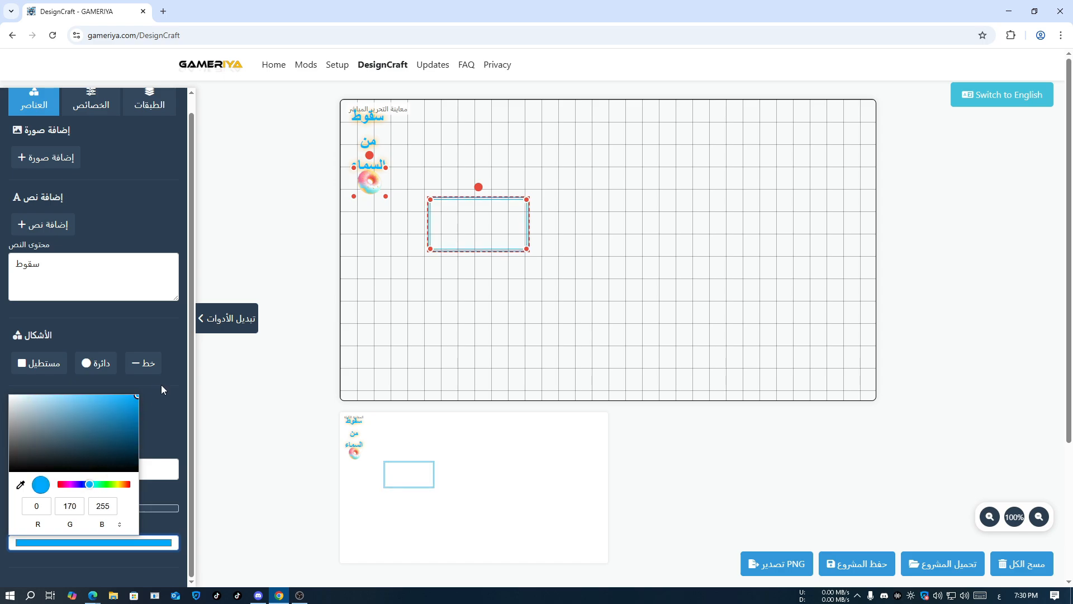
pyautogui.click(210, 391)
# Make the frame solid (صلب) and fit it around the text and doughnut in the canvas's upper-left corner
pyautogui.moveTo(498, 231)
pyautogui.mouseDown()
pyautogui.moveTo(522, 246)
pyautogui.moveTo(492, 221)
pyautogui.mouseUp()
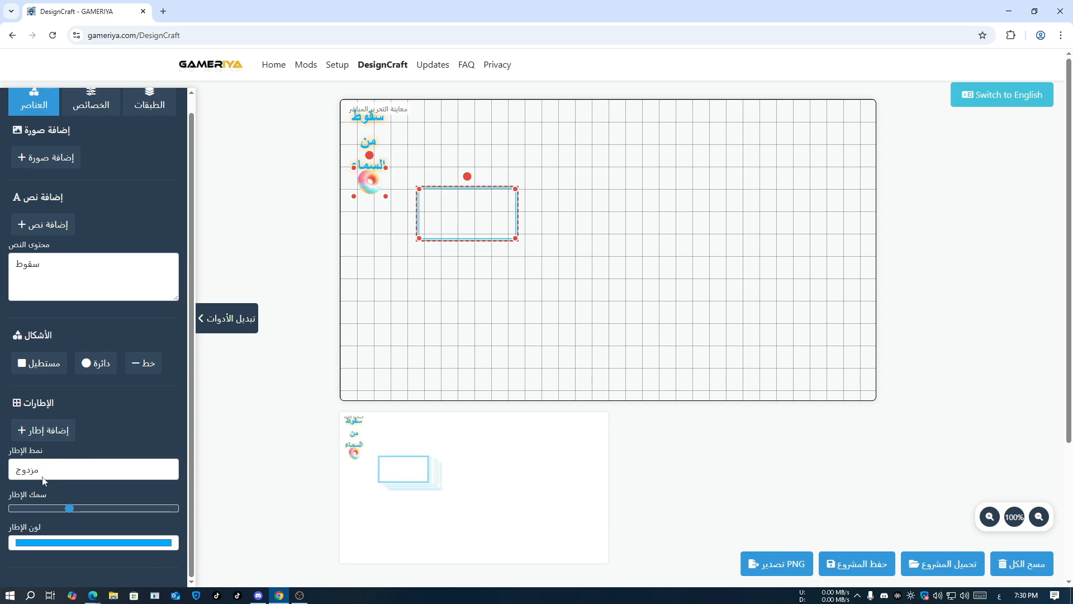
pyautogui.click(101, 473)
pyautogui.click(51, 489)
pyautogui.moveTo(475, 213); pyautogui.dragTo(396, 126)
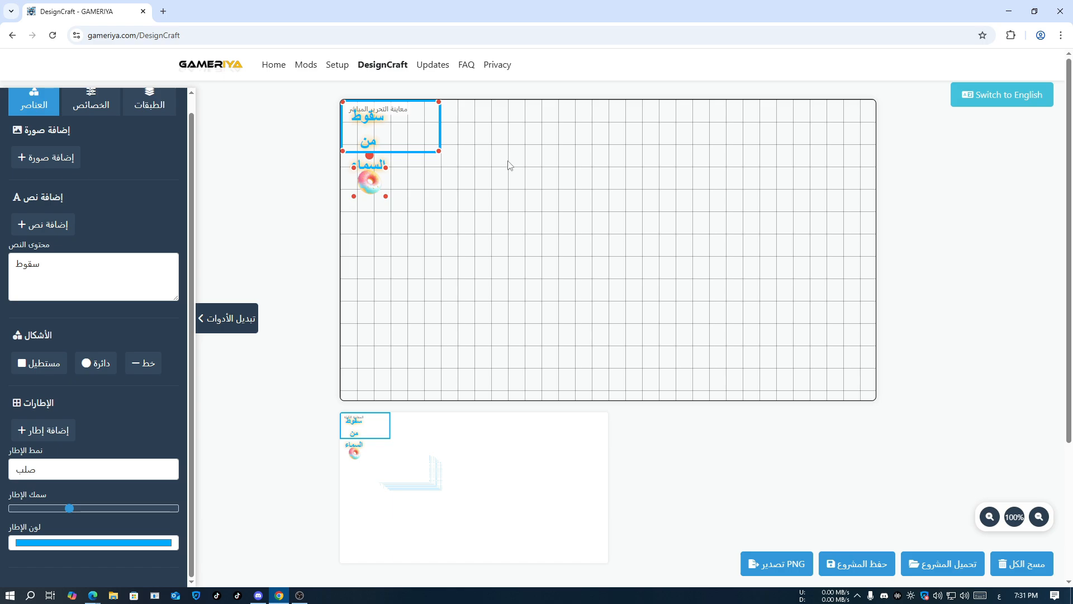
pyautogui.moveTo(440, 151); pyautogui.dragTo(395, 203)
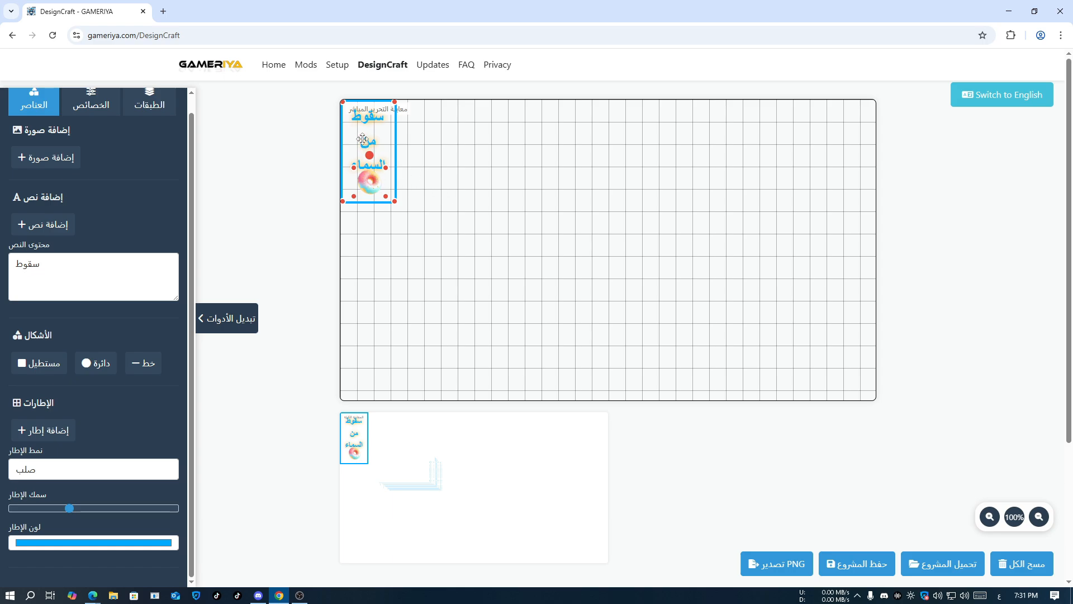
# Move the text layer down two places to the end of the layer list, after the image and frame, and keep it selected
pyautogui.scroll(1, 131, 181)
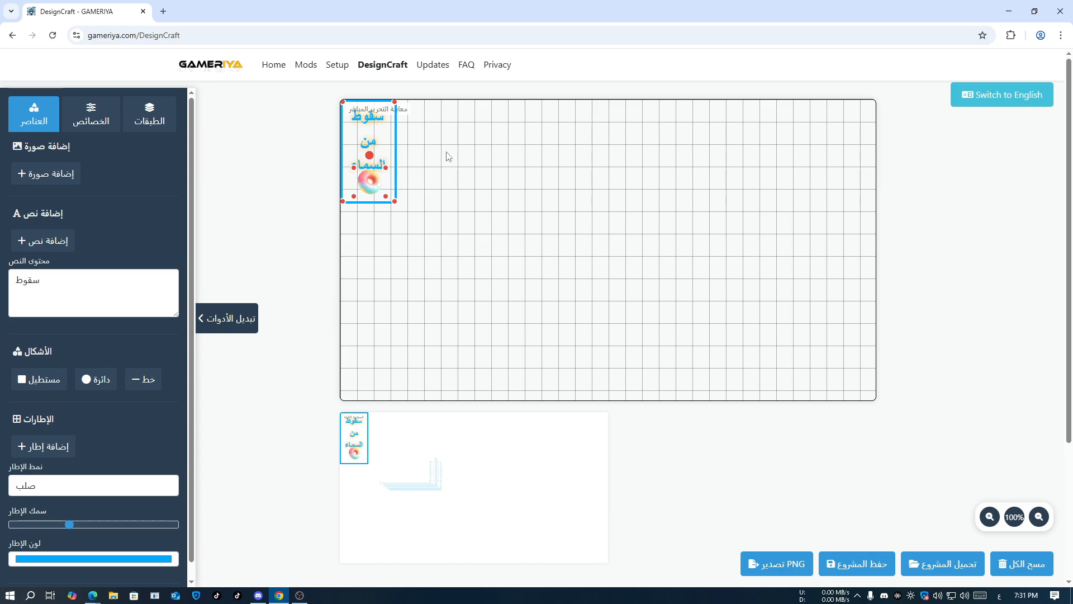
pyautogui.click(149, 125)
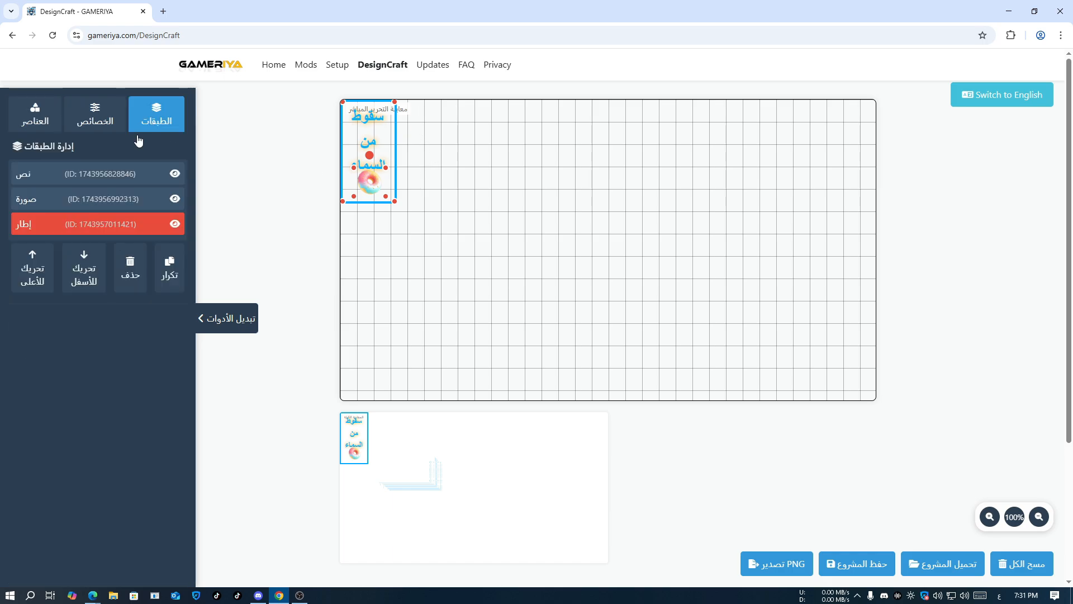
pyautogui.click(45, 178)
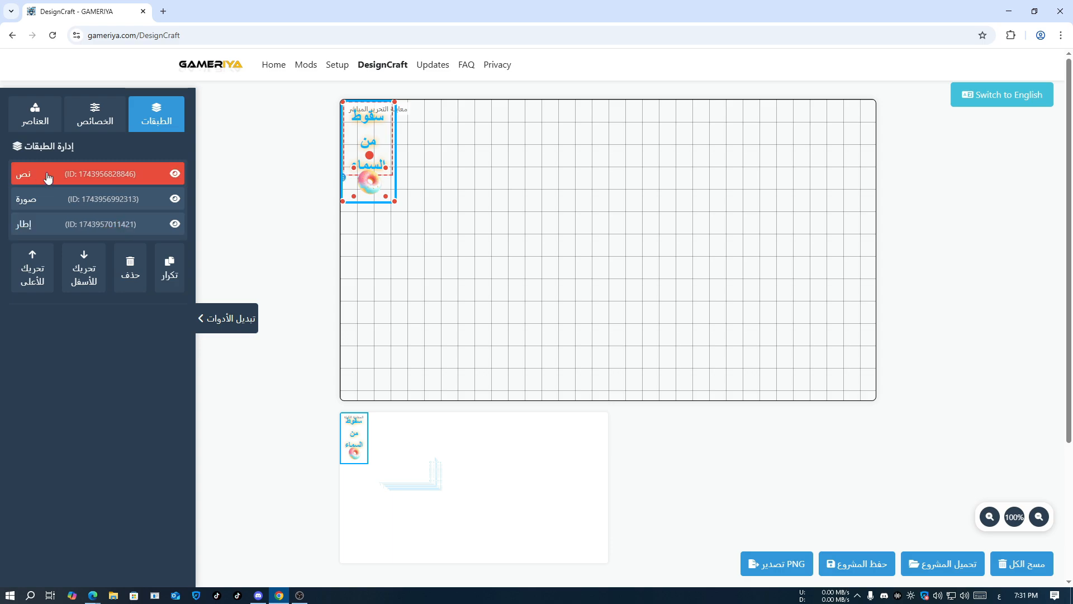
pyautogui.keyDown('ctrl'); pyautogui.click(46, 226); pyautogui.keyUp('ctrl')
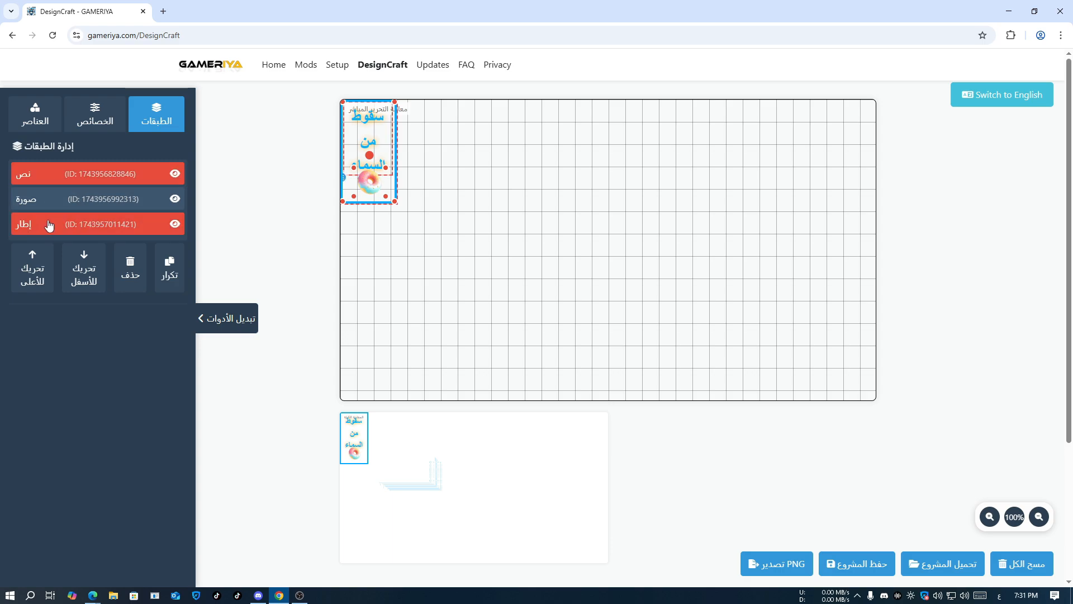
pyautogui.click(41, 178)
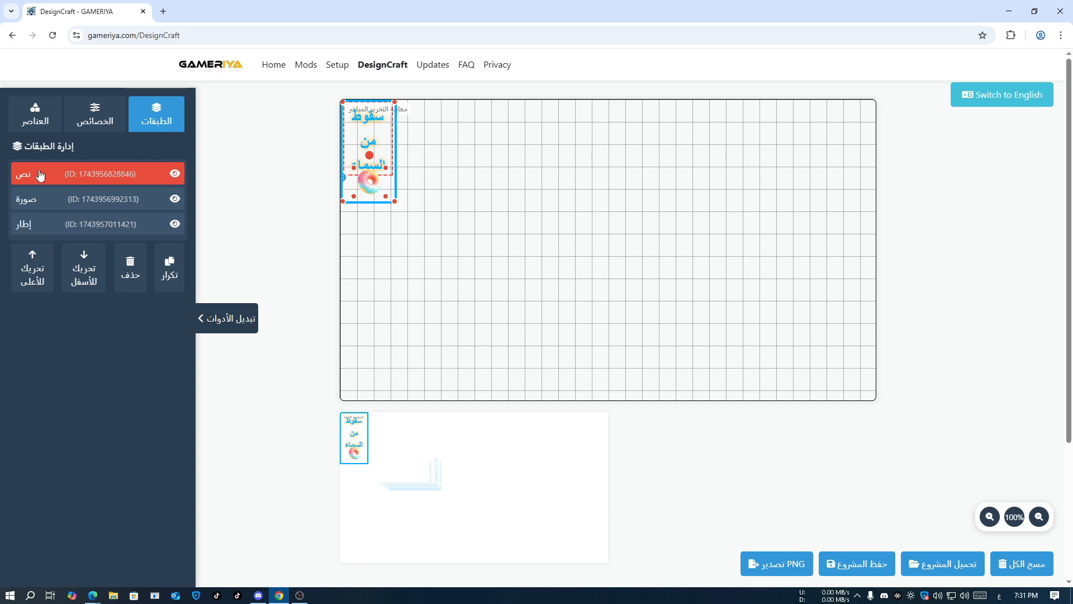
pyautogui.click(72, 269)
pyautogui.click(72, 268)
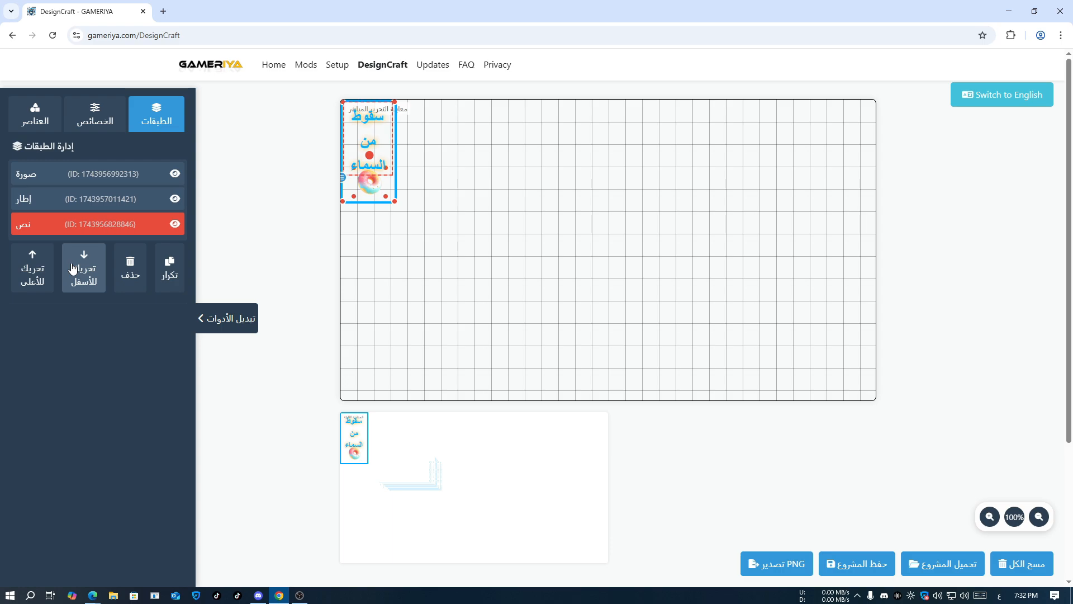
pyautogui.click(37, 205)
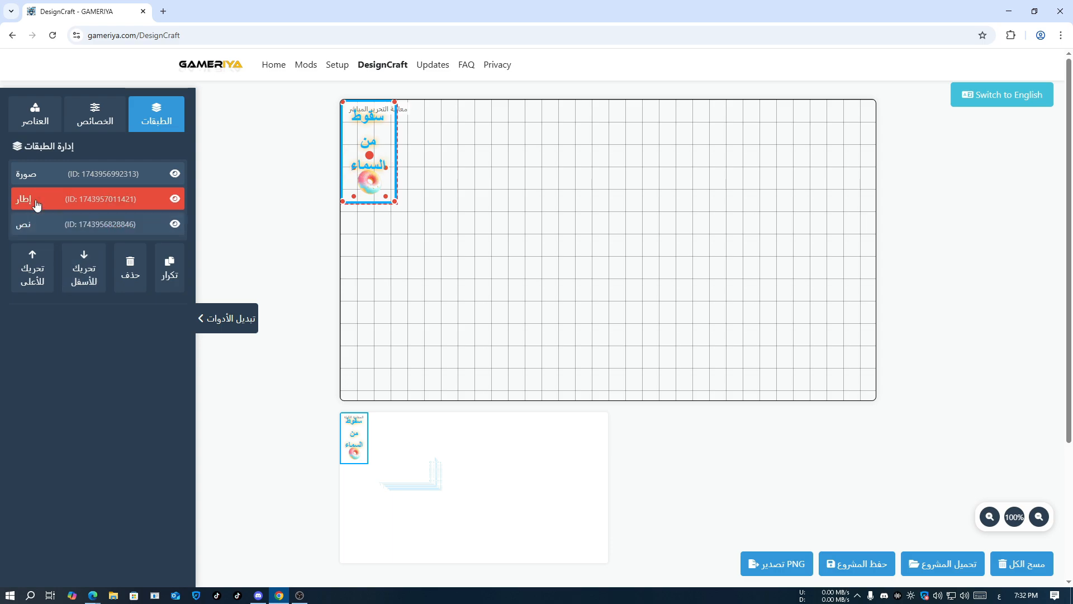
pyautogui.click(39, 224)
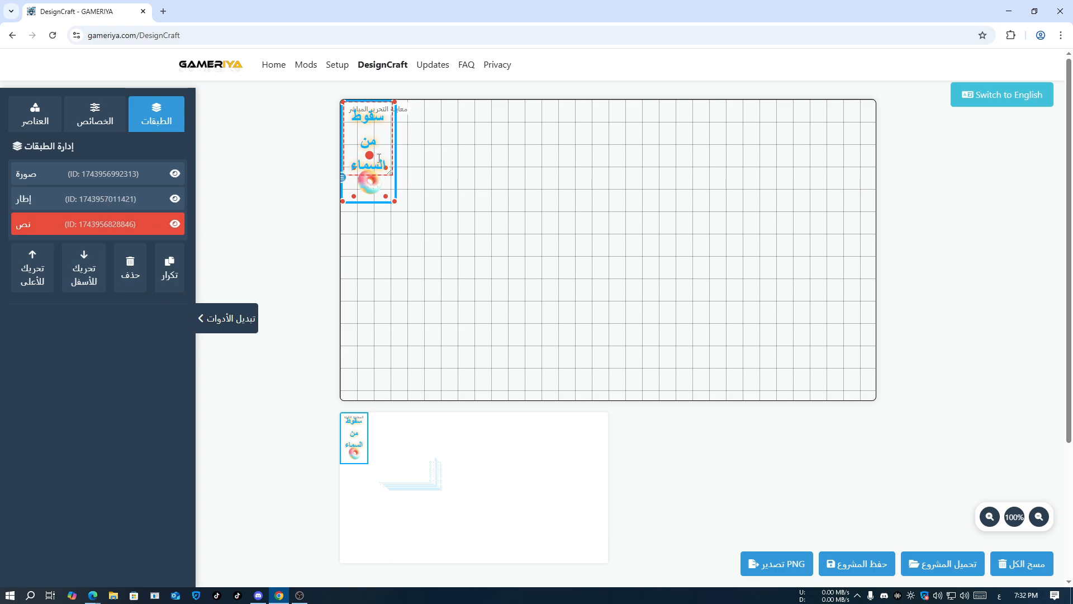
# Select the frame (إطار) and text (نص) layers together and duplicate them
pyautogui.click(38, 204)
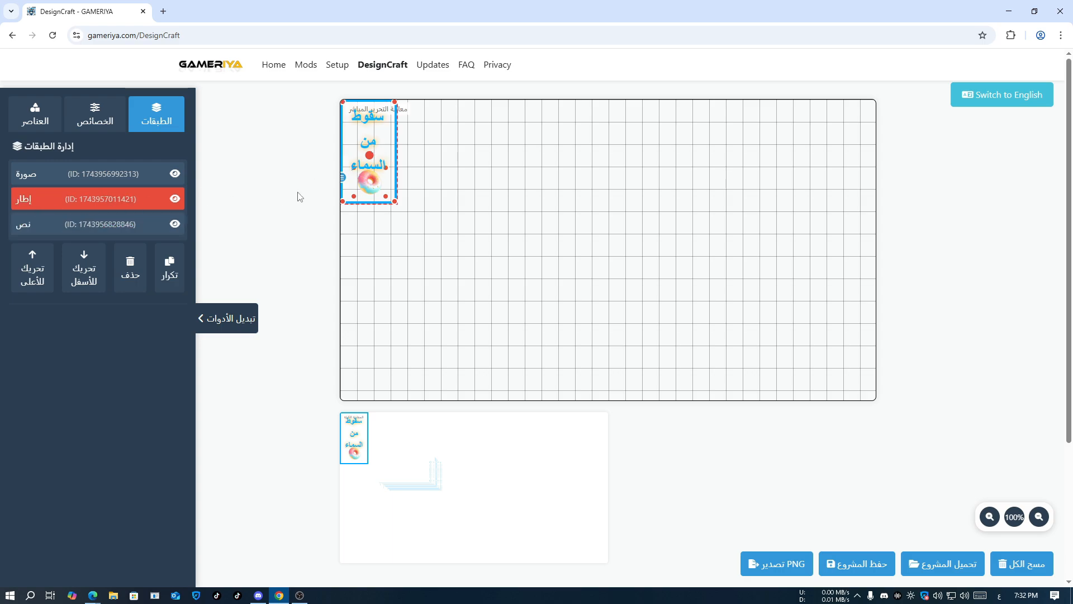
pyautogui.click(46, 180)
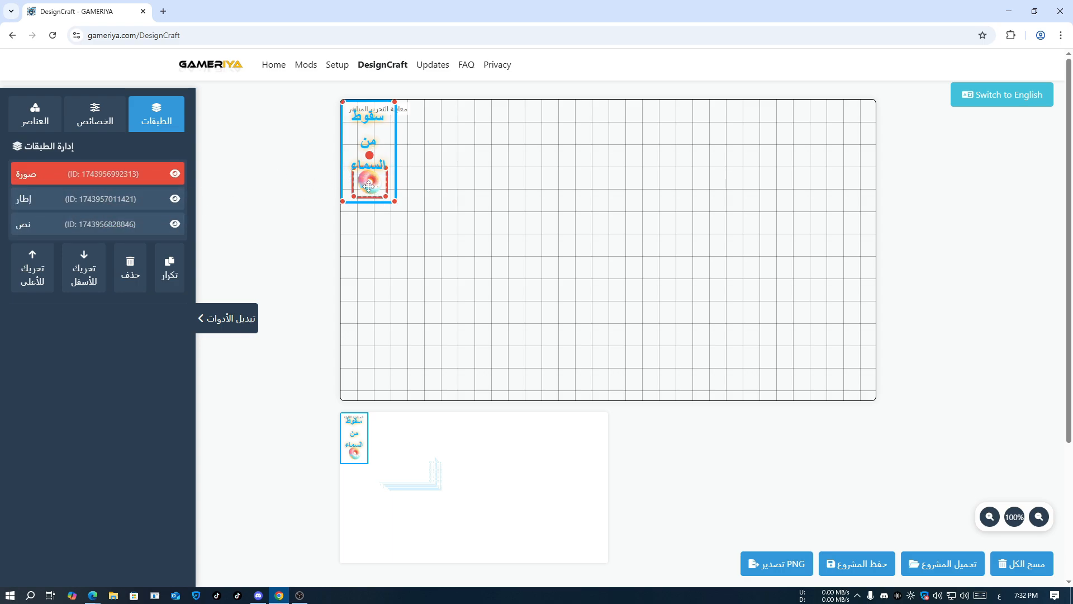
pyautogui.click(32, 226)
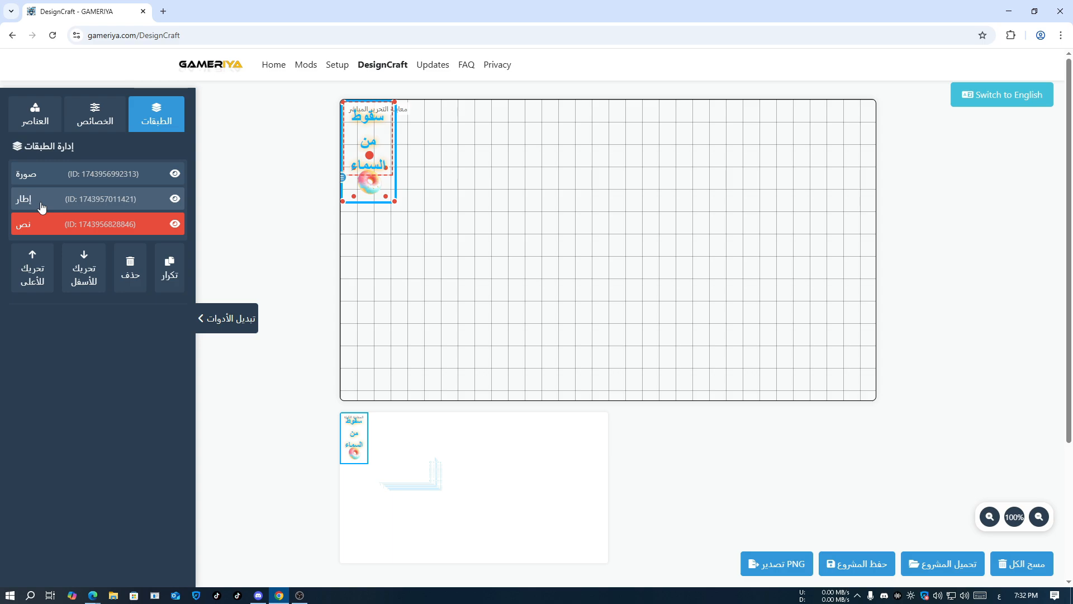
pyautogui.keyDown('ctrl'); pyautogui.click(42, 208); pyautogui.keyUp('ctrl')
pyautogui.click(37, 227)
pyautogui.keyDown('ctrl'); pyautogui.click(40, 208); pyautogui.keyUp('ctrl')
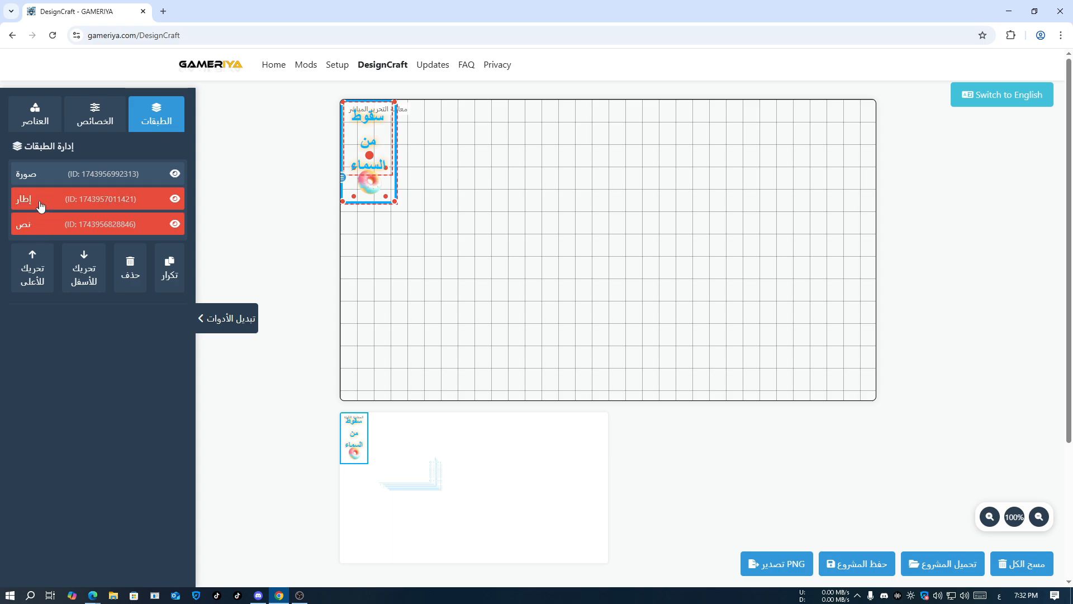
pyautogui.click(171, 267)
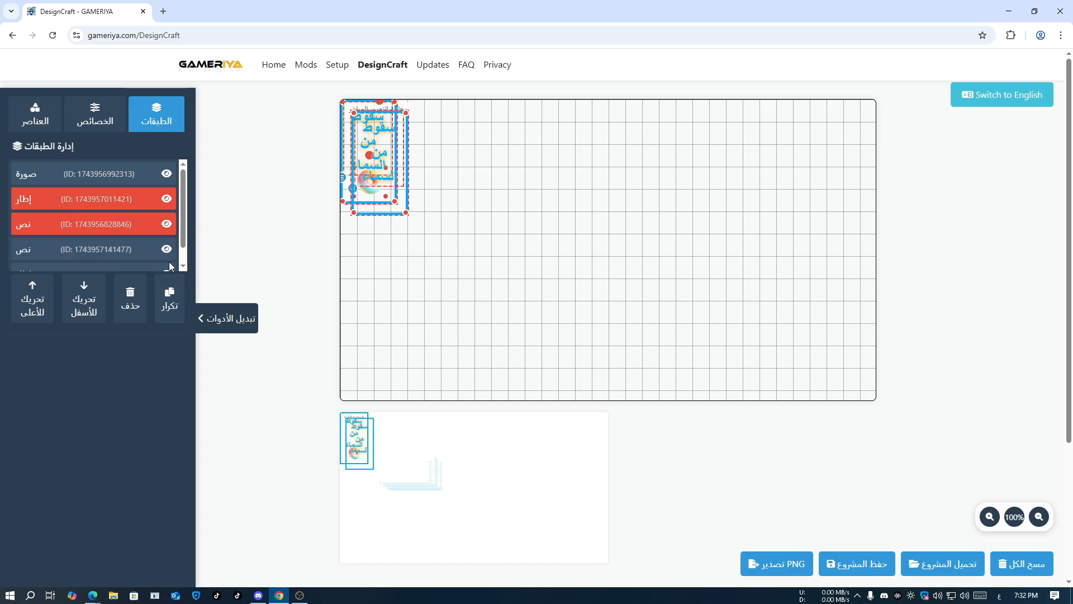
# Select the duplicated text and frame, then place the frame copy beside the original card with the text copy inside it
pyautogui.scroll(-1, 84, 241)
pyautogui.click(53, 230)
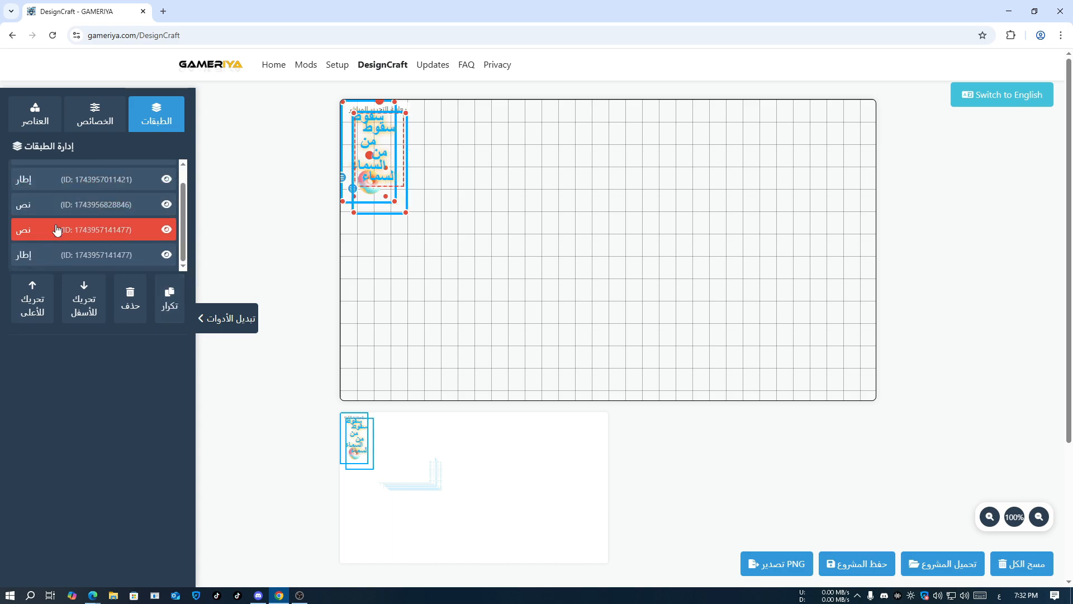
pyautogui.keyDown('ctrl'); pyautogui.click(46, 255); pyautogui.keyUp('ctrl')
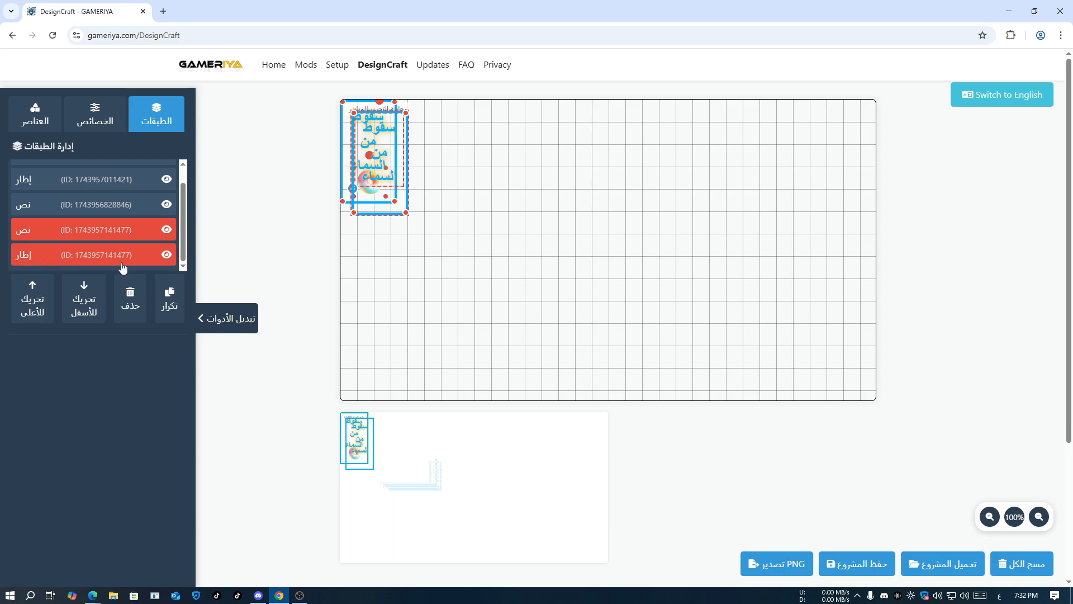
pyautogui.moveTo(375, 212); pyautogui.dragTo(500, 278)
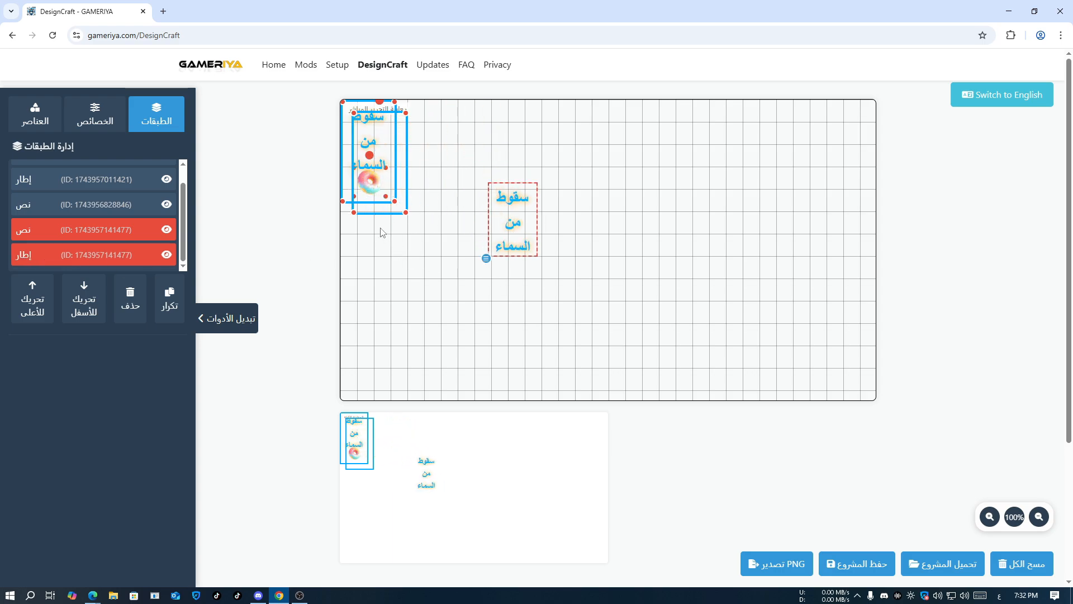
pyautogui.moveTo(366, 208); pyautogui.dragTo(423, 197)
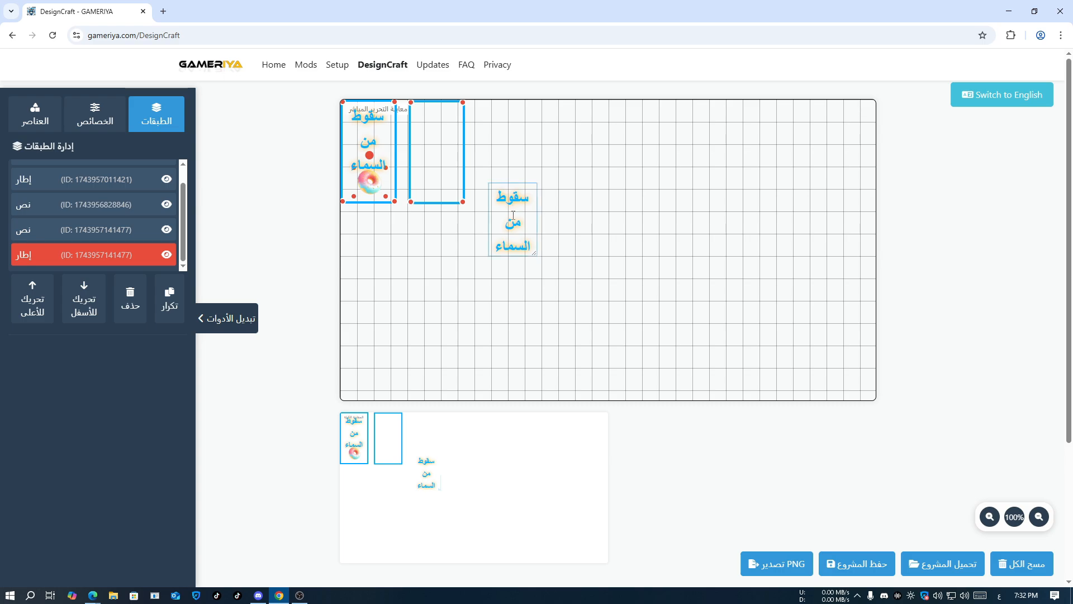
pyautogui.moveTo(485, 256); pyautogui.dragTo(409, 176)
# Move the frame and text copies apart on the canvas and replace the copied text with "قتل اللاعب"
pyautogui.moveTo(431, 135); pyautogui.dragTo(479, 238)
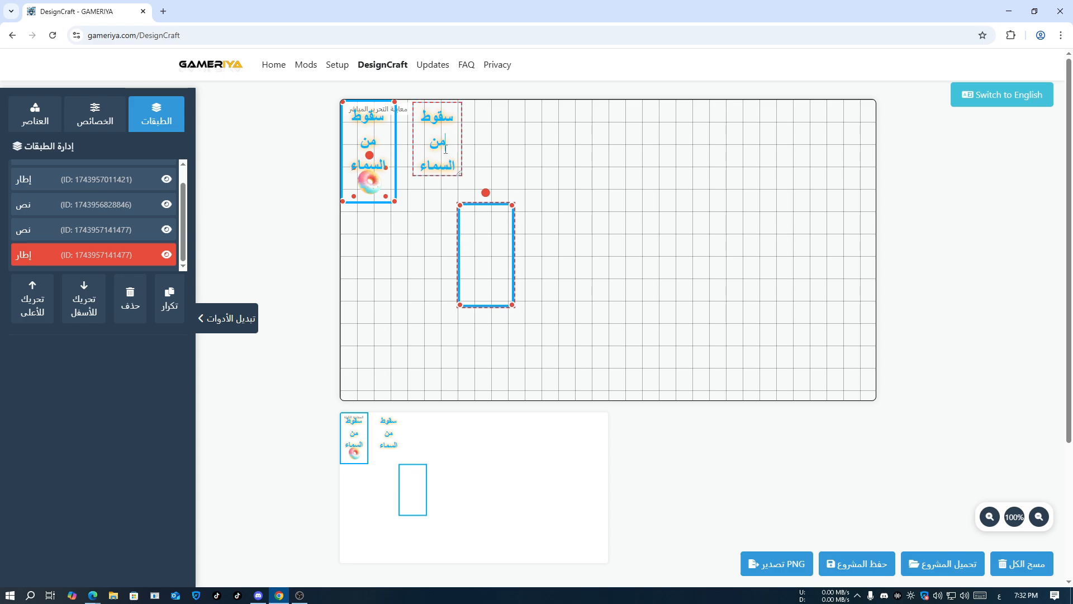
pyautogui.moveTo(412, 174); pyautogui.dragTo(563, 215)
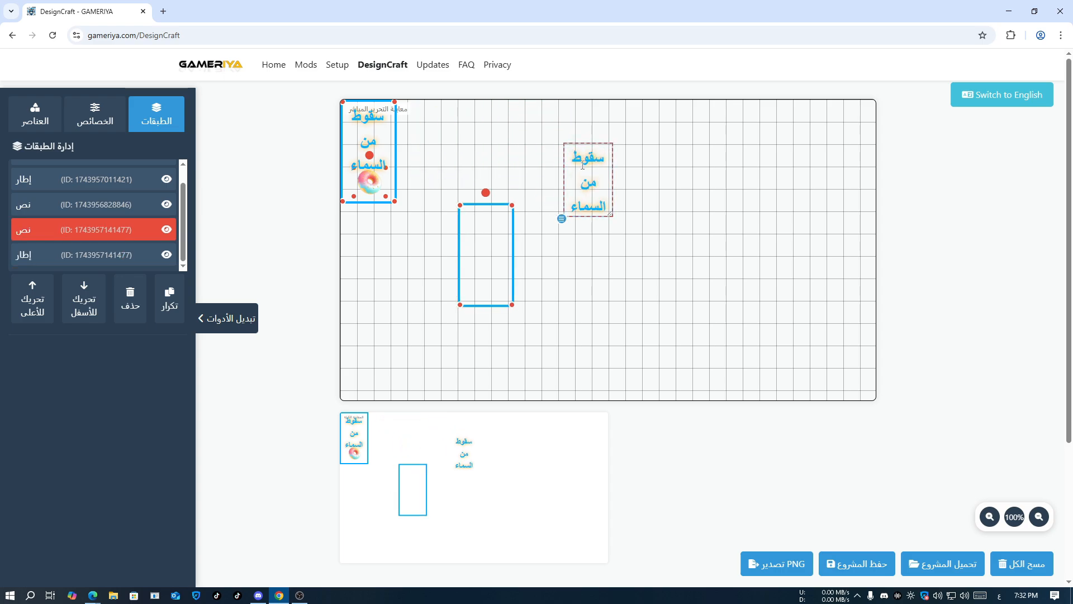
pyautogui.tripleClick(584, 197)
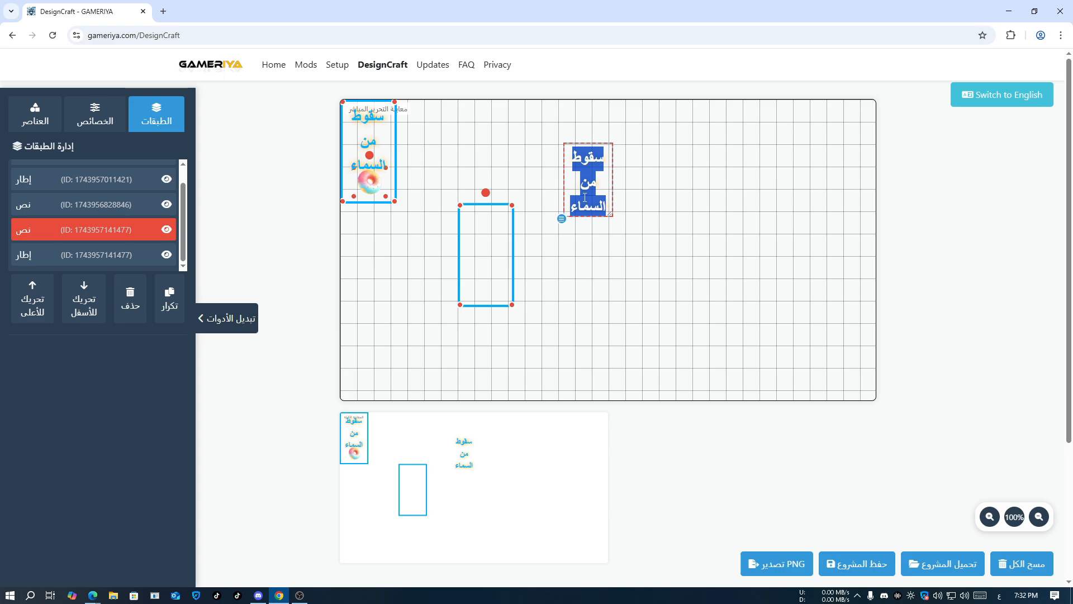
pyautogui.write('قتل اللاعب')
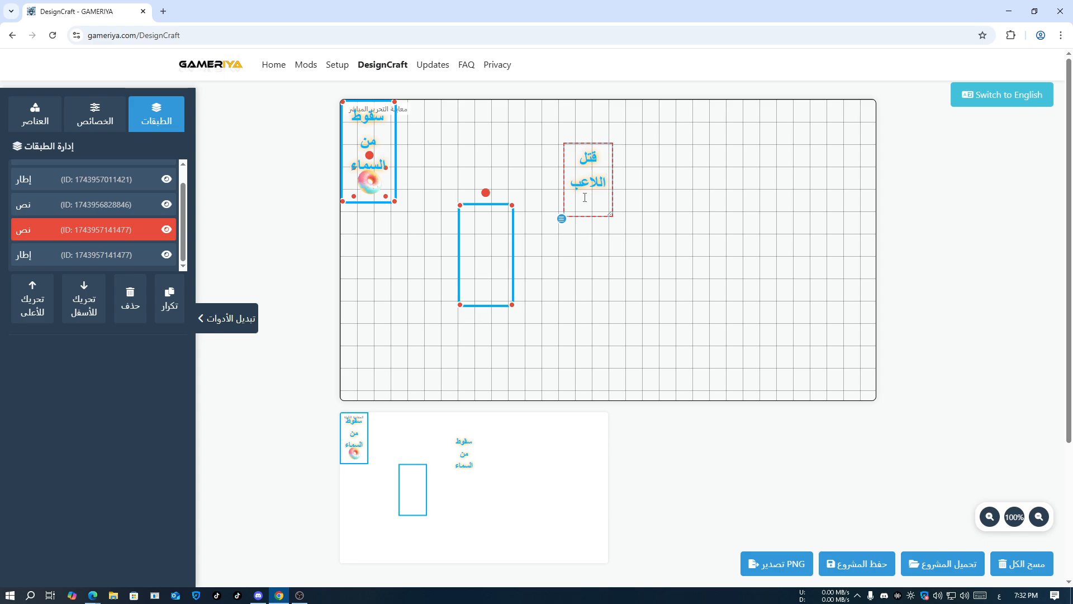
# Move the empty frame copy beside the first card and place the "قتل اللاعب" text in its upper part without an extra line break
pyautogui.moveTo(482, 252); pyautogui.dragTo(439, 150)
pyautogui.click(568, 212)
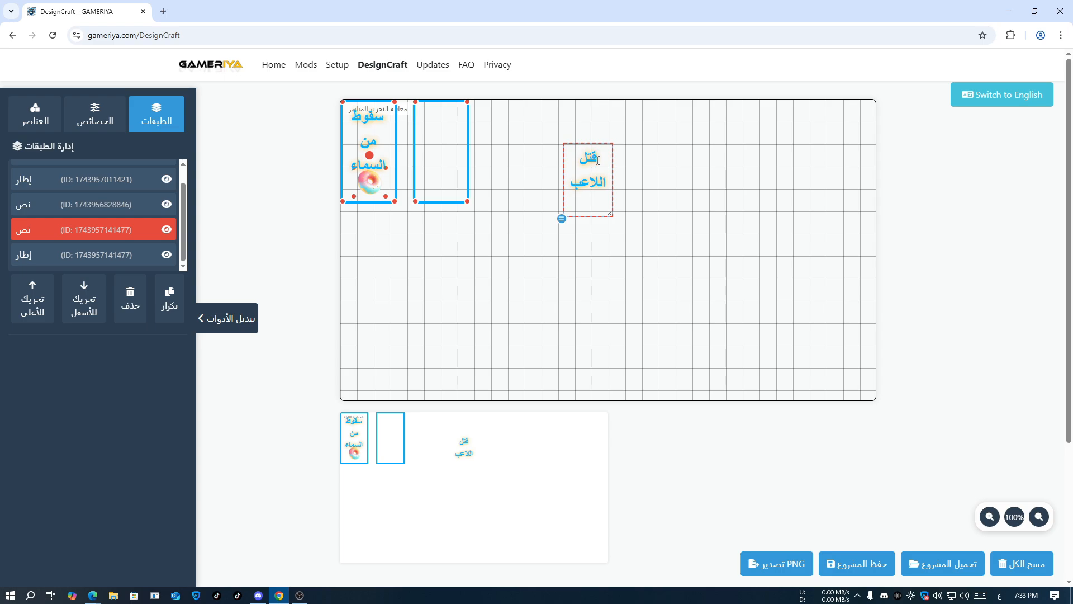
pyautogui.press('Return')
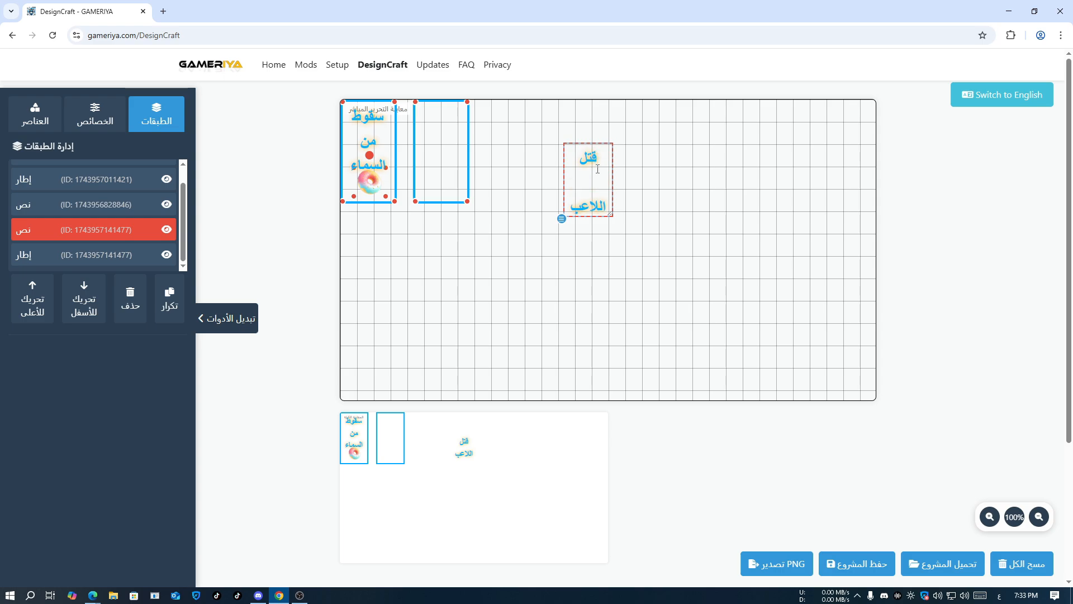
pyautogui.press('BackSpace')
pyautogui.moveTo(562, 219); pyautogui.dragTo(415, 182)
pyautogui.click(485, 183)
# Add the image Hand Hearts.png from the Gift image folder and place it below the text inside the second frame
pyautogui.click(43, 121)
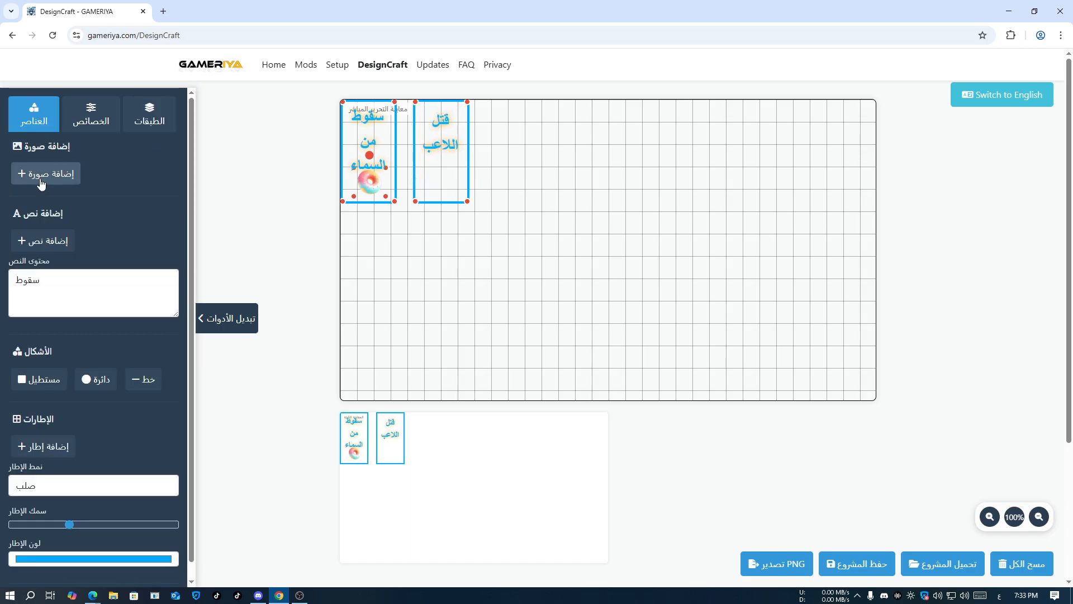
pyautogui.click(40, 180)
pyautogui.scroll(-5, 355, 175)
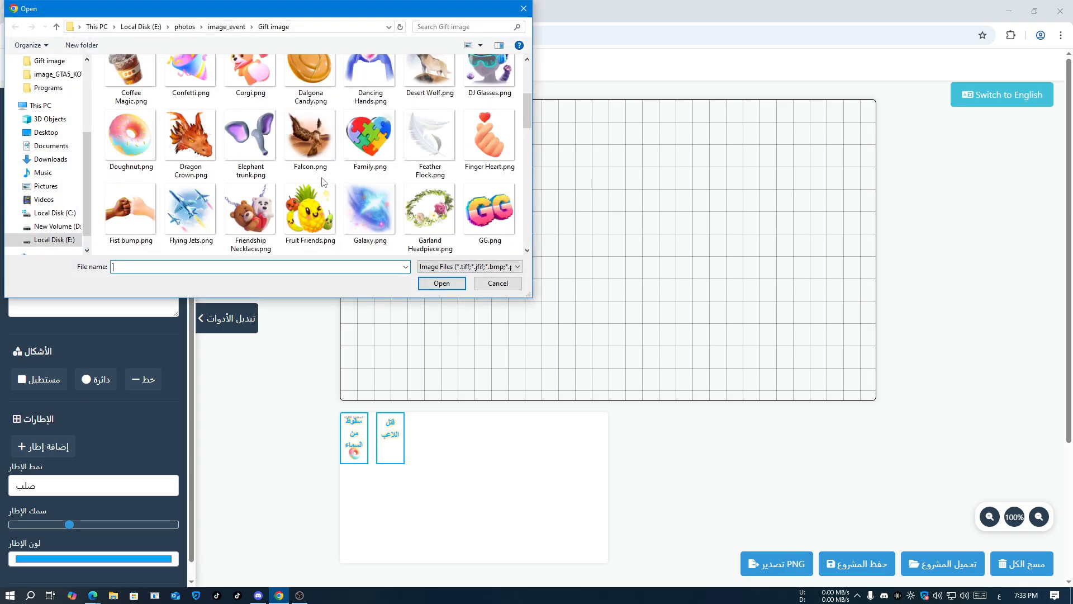
pyautogui.scroll(-2, 363, 145)
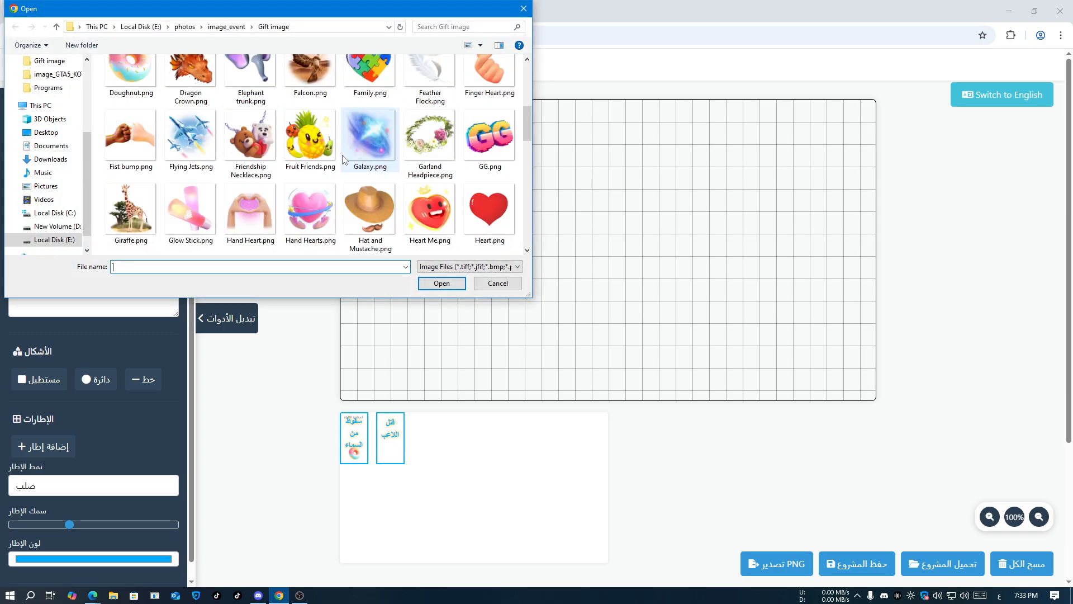
pyautogui.doubleClick(309, 207)
pyautogui.moveTo(419, 163); pyautogui.dragTo(441, 184)
pyautogui.click(523, 192)
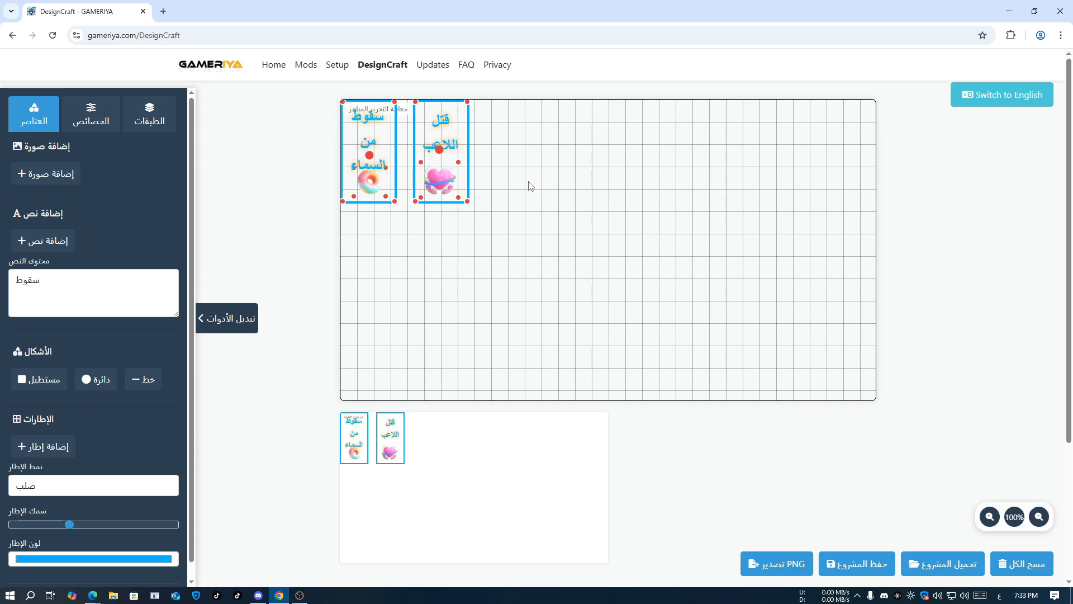
# Export the design as PNG, view the downloaded design-export.png in the image viewer and close it
pyautogui.click(781, 569)
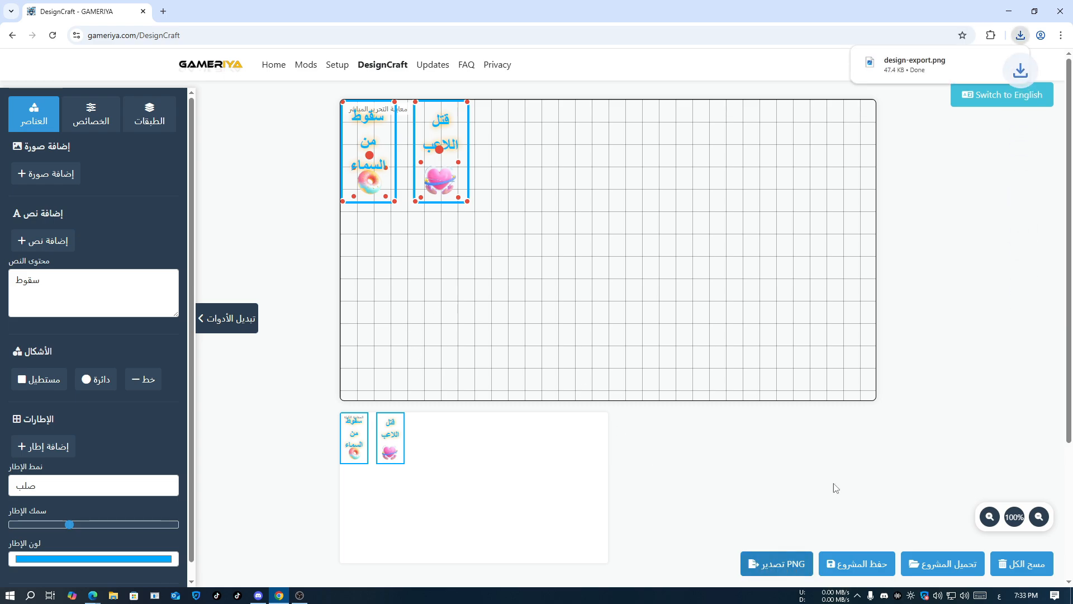
pyautogui.click(925, 69)
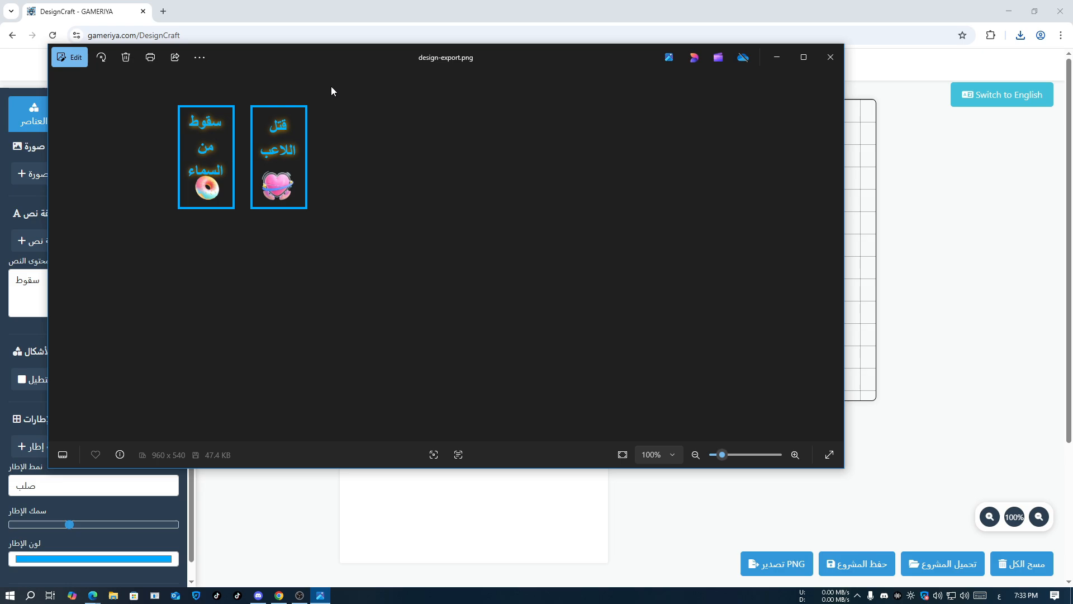
pyautogui.moveTo(332, 51); pyautogui.dragTo(449, 58)
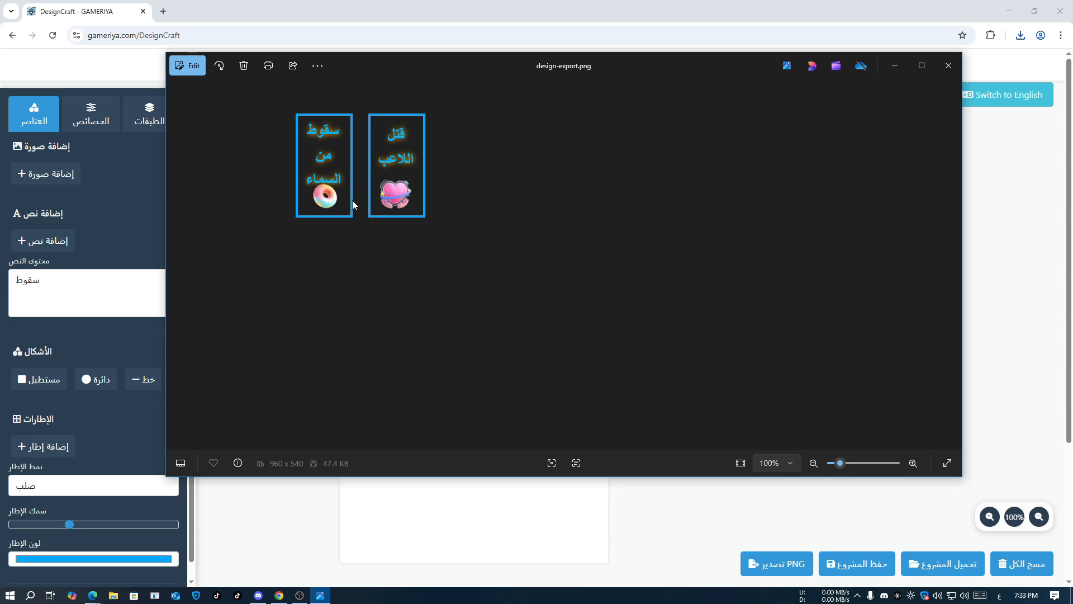
pyautogui.click(949, 66)
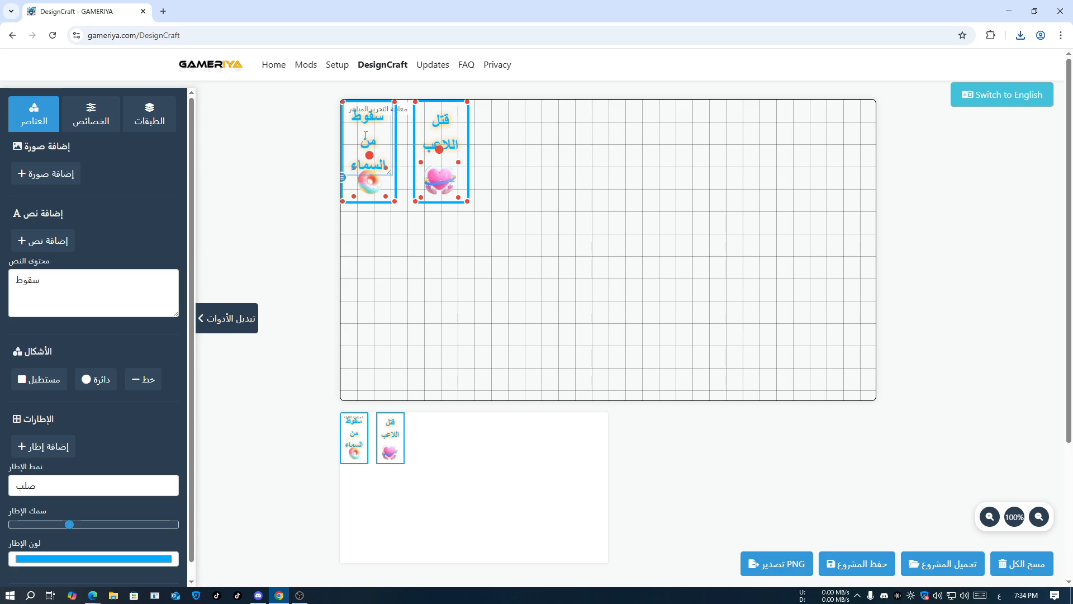
# Add Bruiser3.jpg from the image_GTA5_KOTH folder, place it beside the second card at the canvas's upper edge and shrink it slightly
pyautogui.click(50, 177)
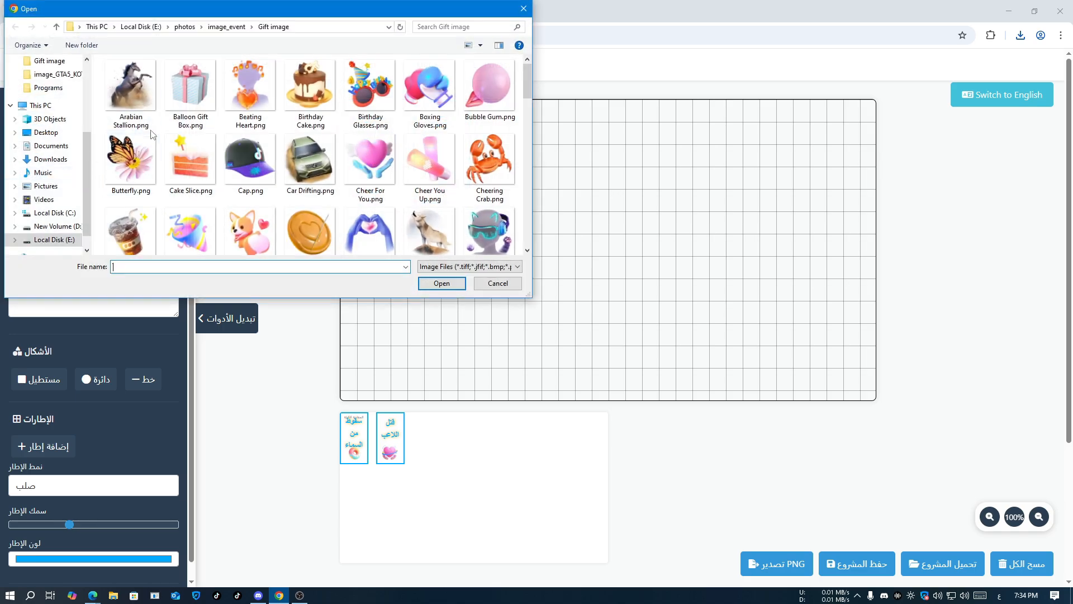
pyautogui.click(226, 26)
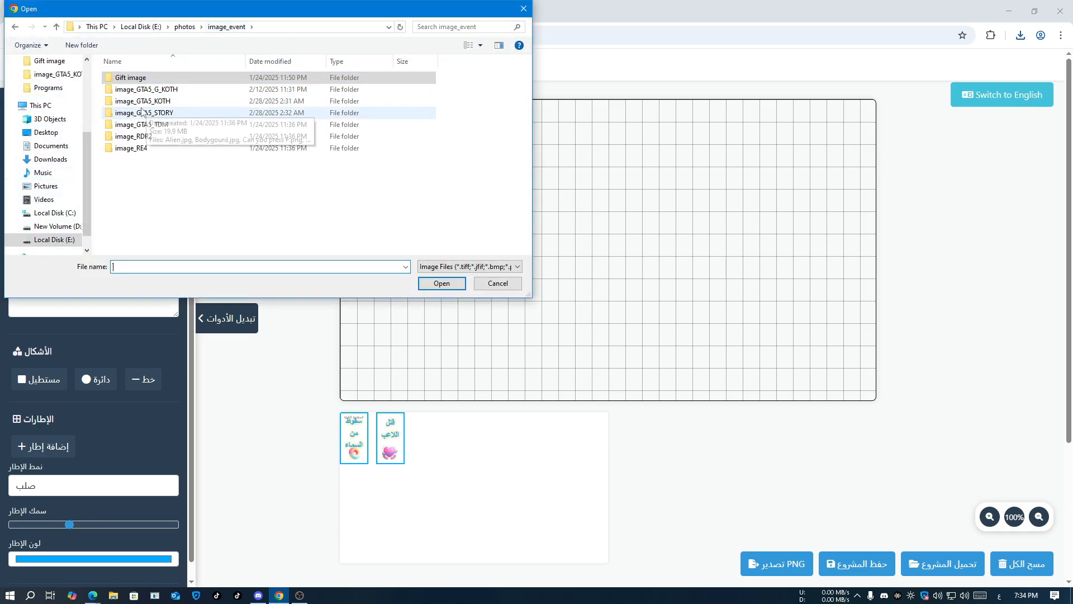
pyautogui.doubleClick(248, 101)
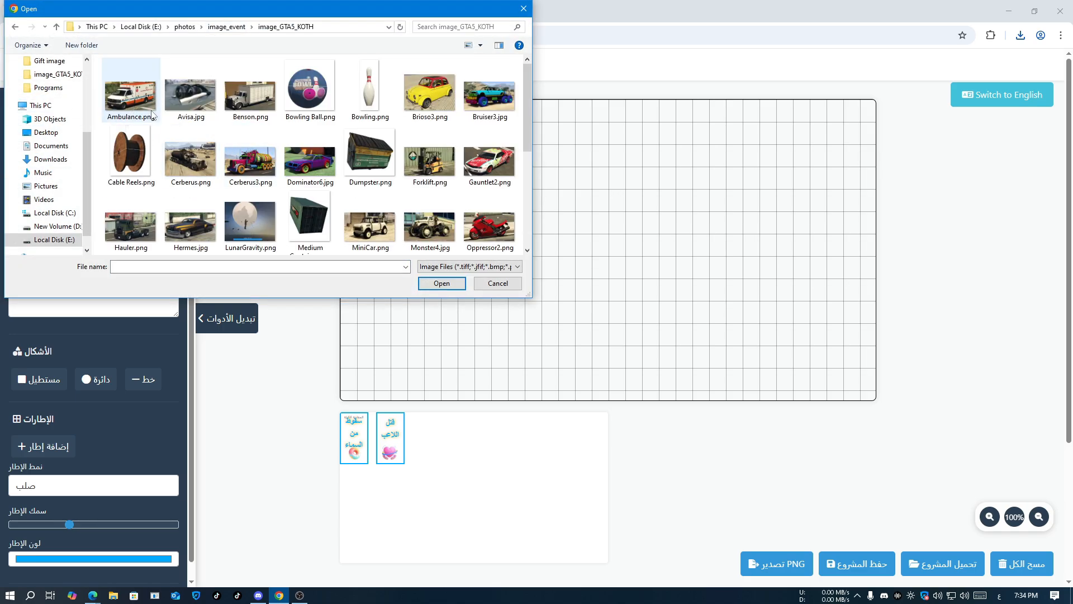
pyautogui.doubleClick(480, 103)
pyautogui.moveTo(423, 155); pyautogui.dragTo(525, 130)
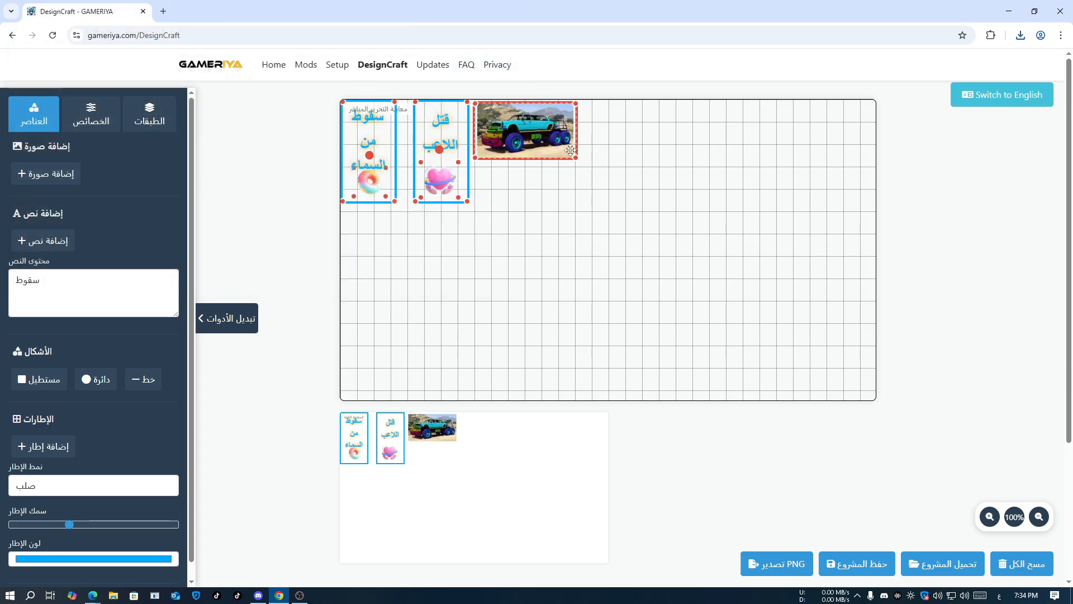
pyautogui.moveTo(575, 158); pyautogui.dragTo(531, 128)
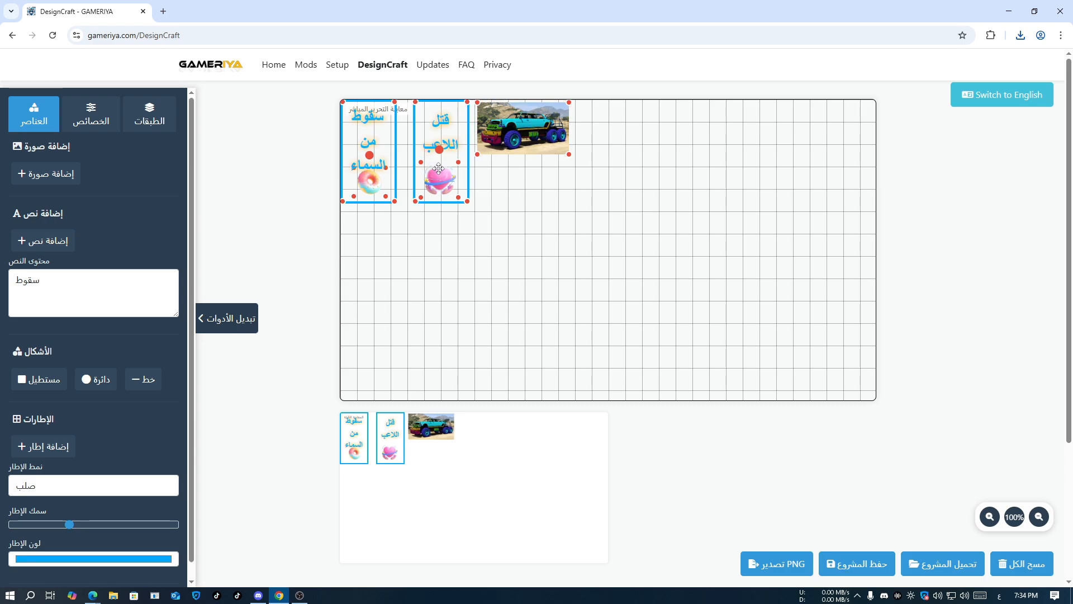
# Duplicate the second card's frame and fit the copy around the truck picture
pyautogui.click(134, 116)
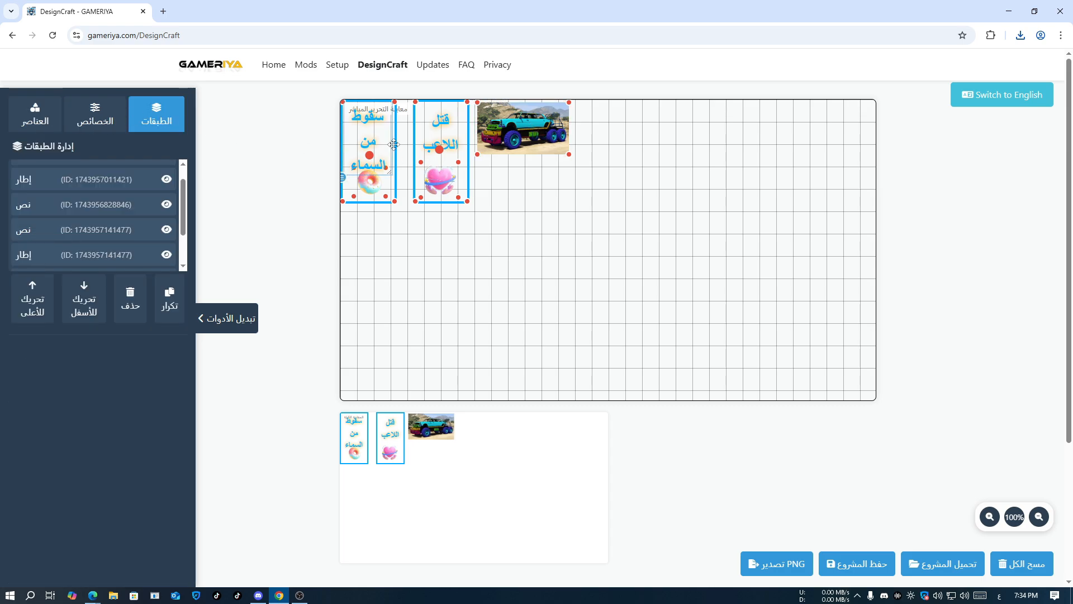
pyautogui.scroll(-2, 70, 218)
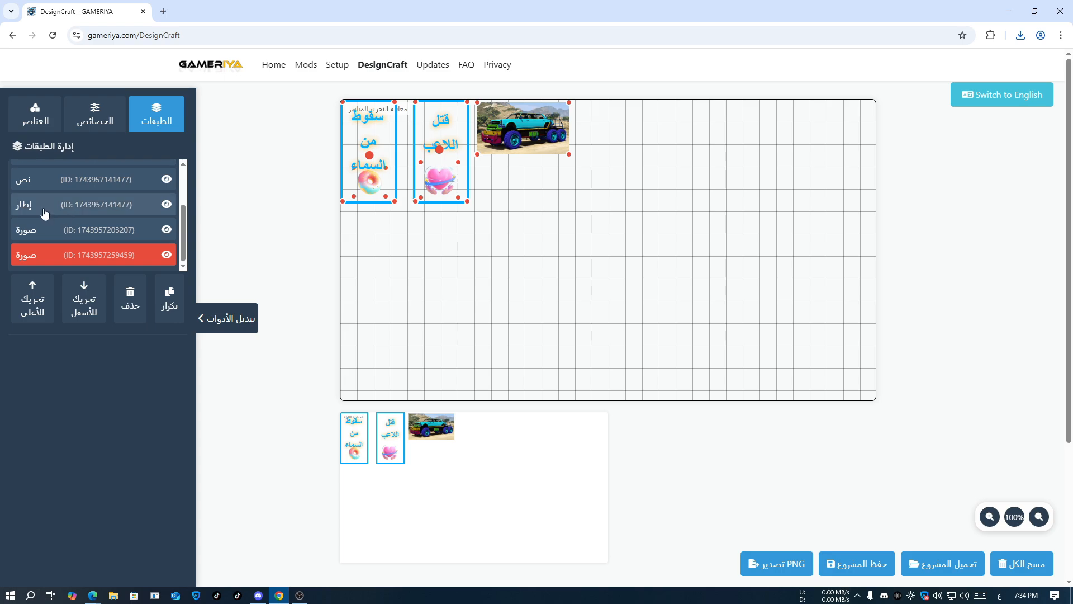
pyautogui.click(45, 208)
pyautogui.click(169, 298)
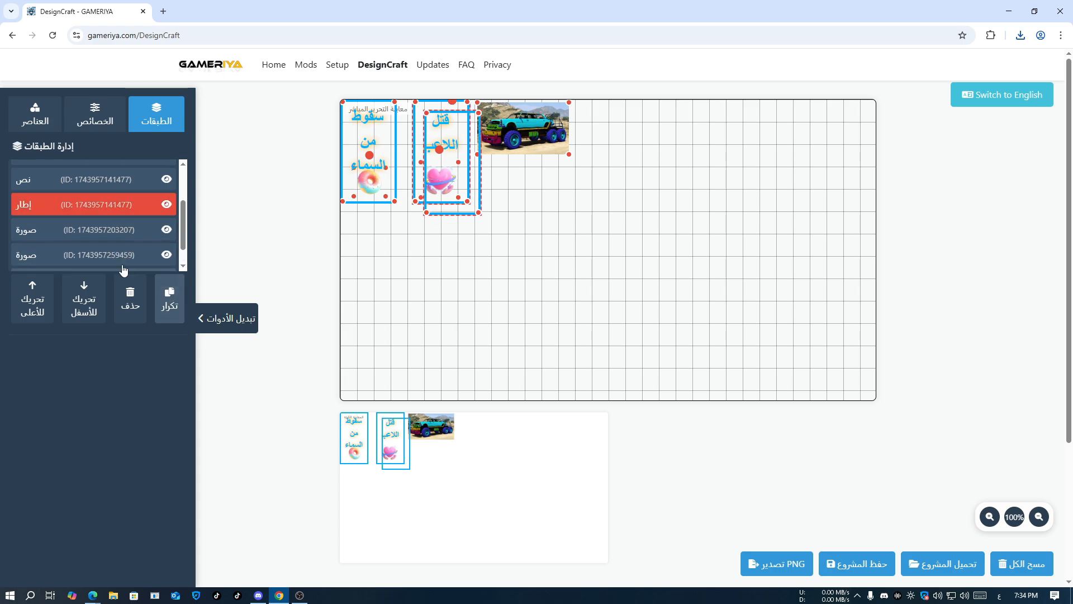
pyautogui.scroll(-1, 67, 246)
pyautogui.click(52, 259)
pyautogui.moveTo(442, 212); pyautogui.dragTo(569, 151)
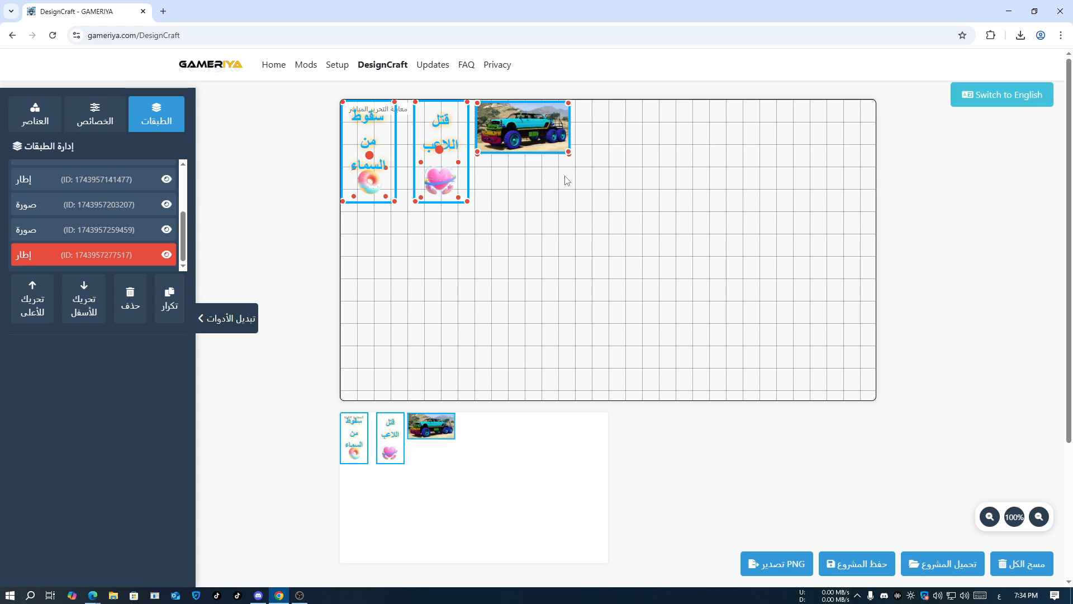
# Add the image Finger Heart.png from the Gift image folder and place it in the truck picture's lower-left corner
pyautogui.click(40, 120)
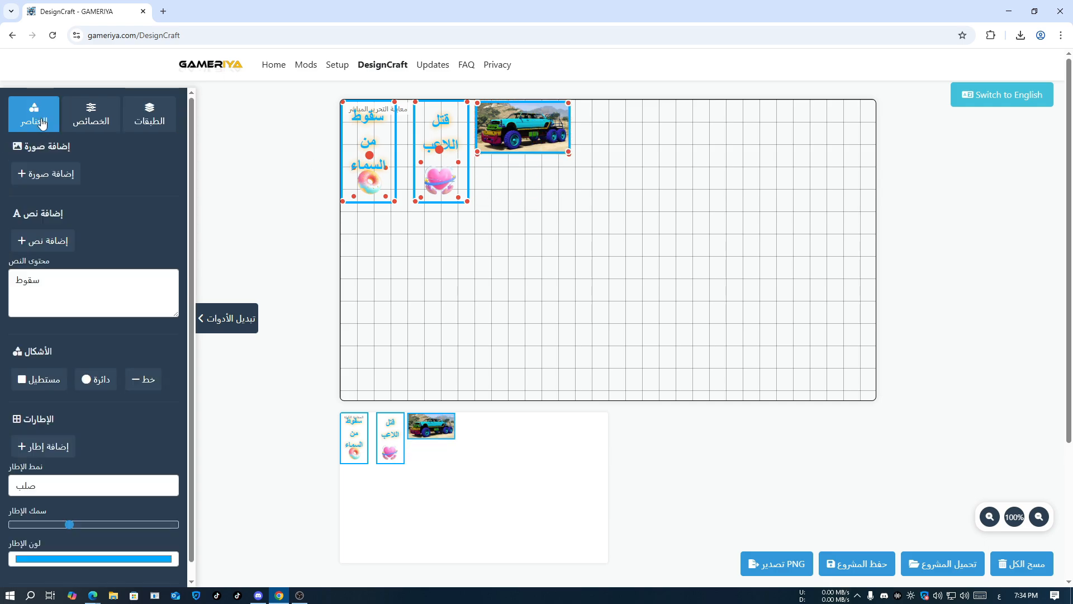
pyautogui.click(55, 174)
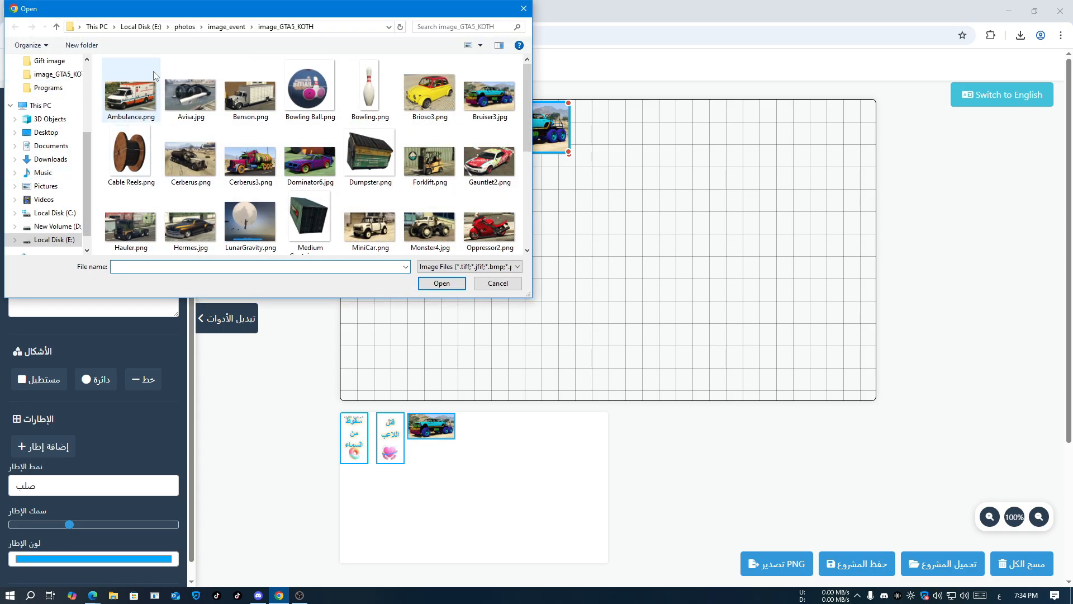
pyautogui.click(237, 28)
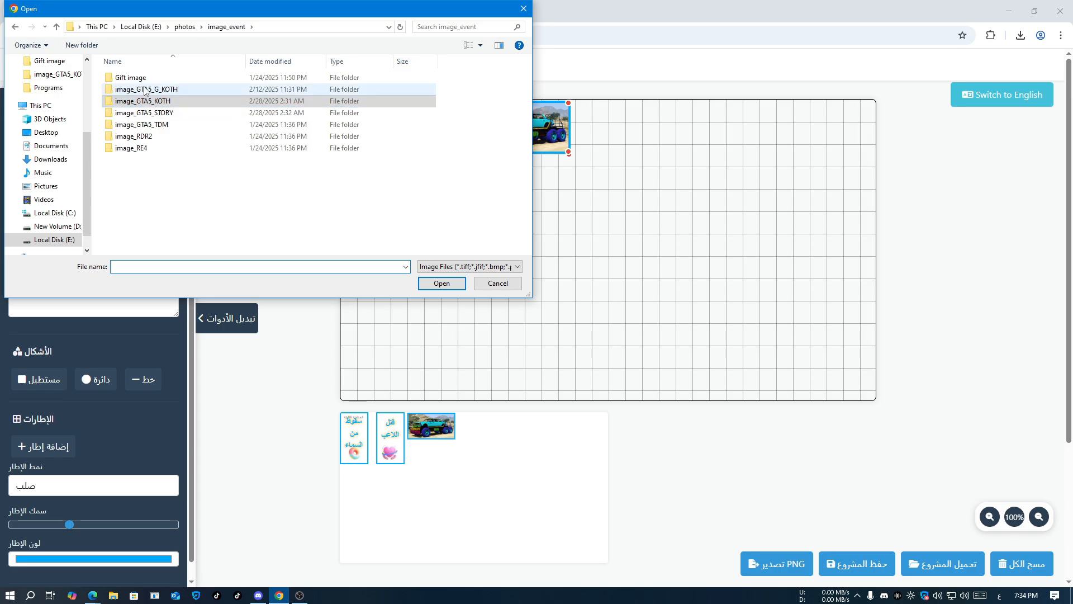
pyautogui.doubleClick(129, 77)
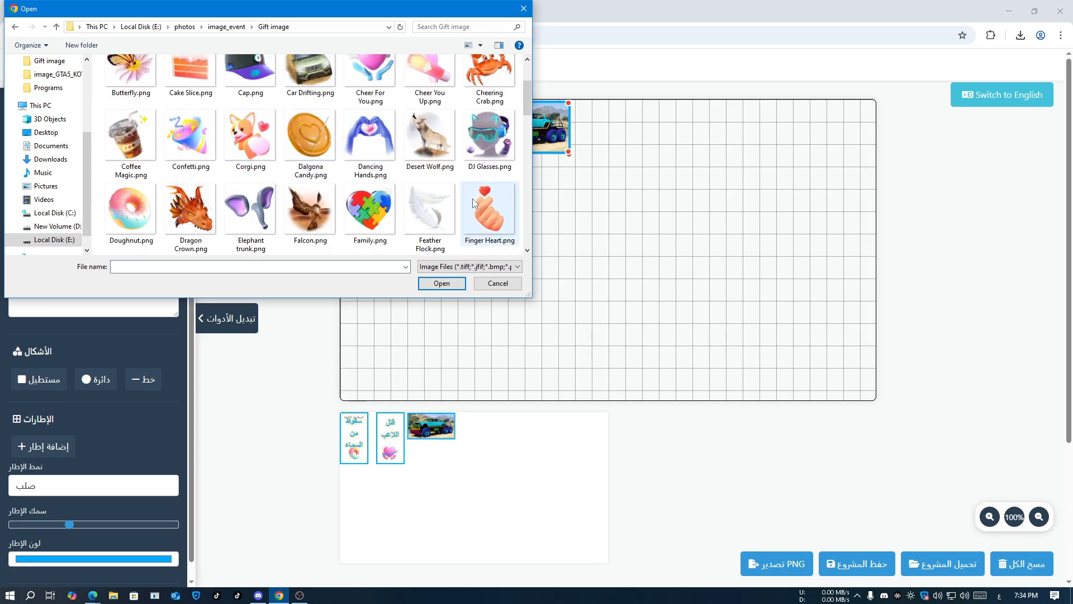
pyautogui.doubleClick(487, 210)
pyautogui.moveTo(415, 161); pyautogui.dragTo(492, 143)
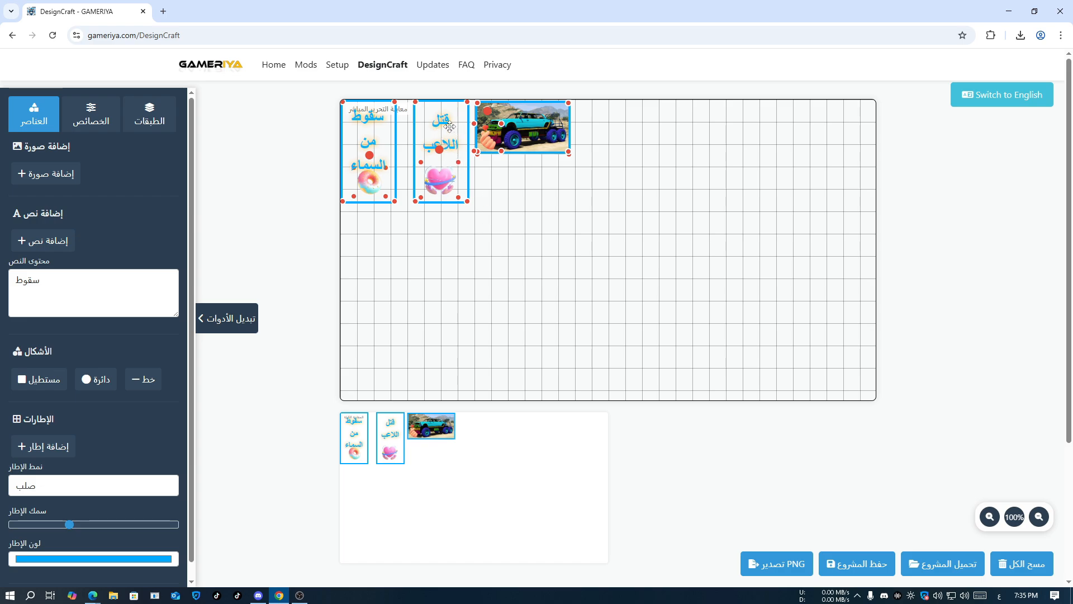
# Duplicate the second card's text and move the copy to the empty canvas area below the truck picture
pyautogui.click(159, 121)
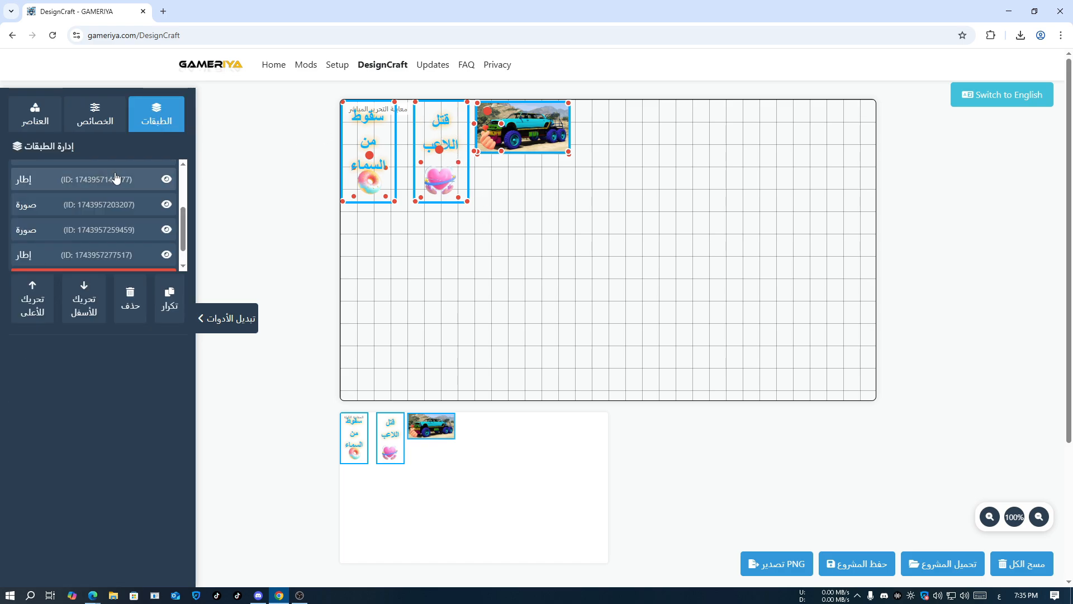
pyautogui.scroll(3, 38, 237)
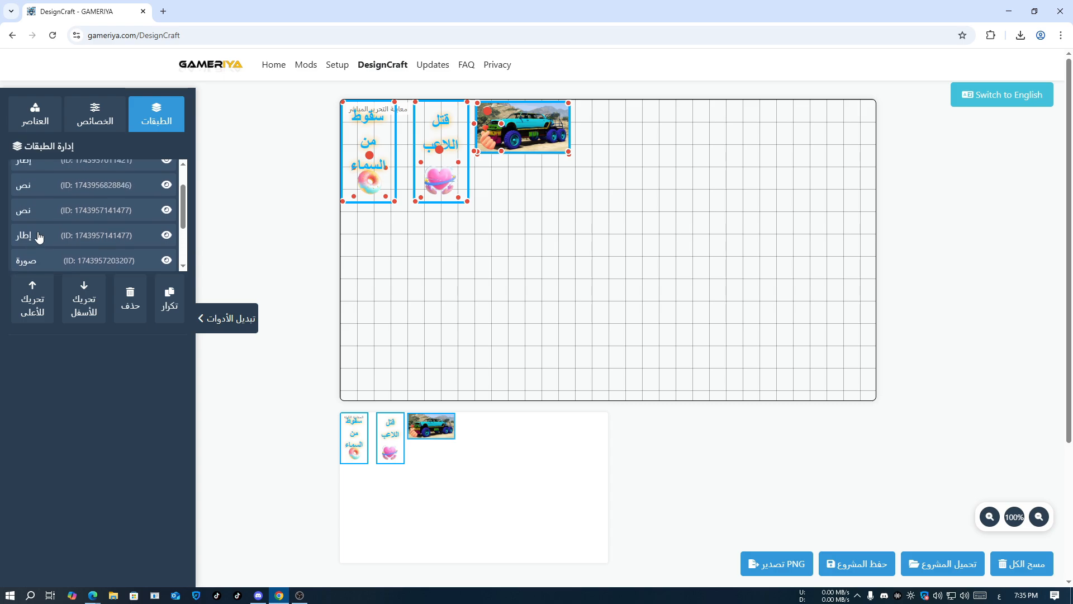
pyautogui.click(32, 195)
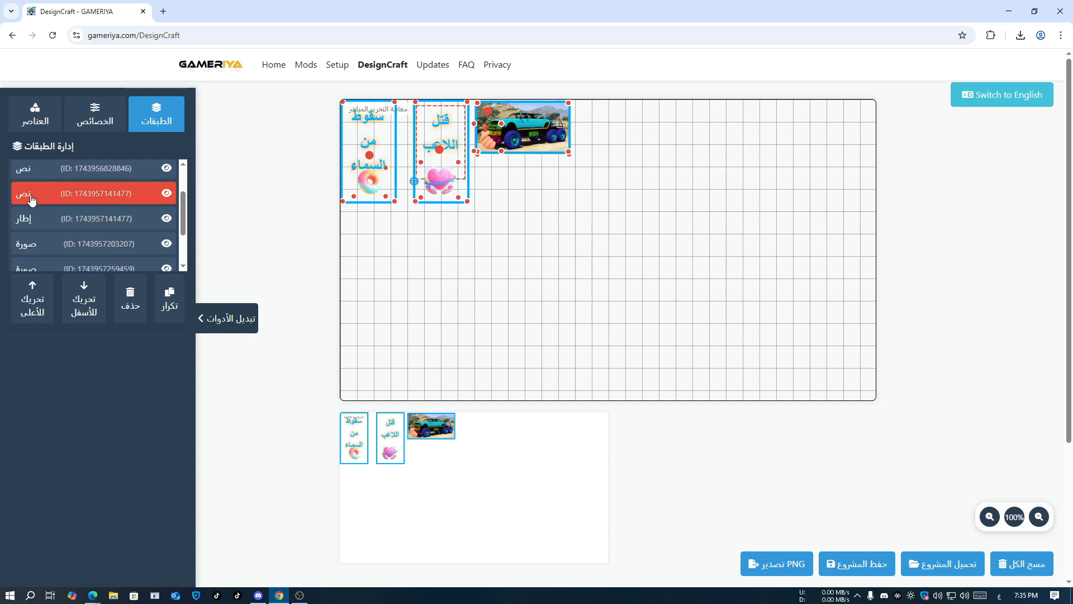
pyautogui.scroll(-3, 105, 250)
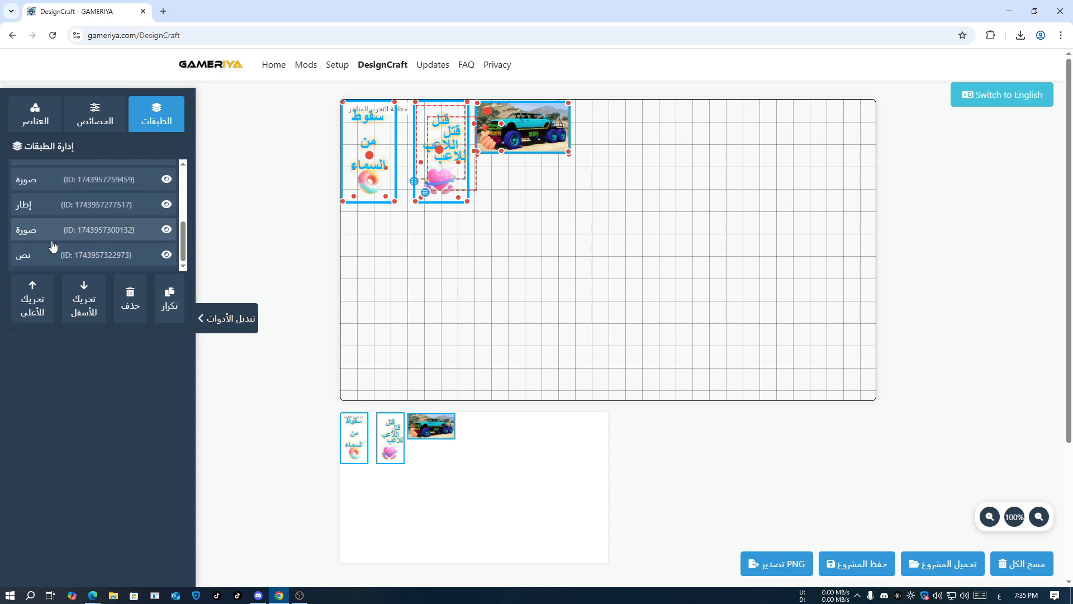
pyautogui.click(30, 256)
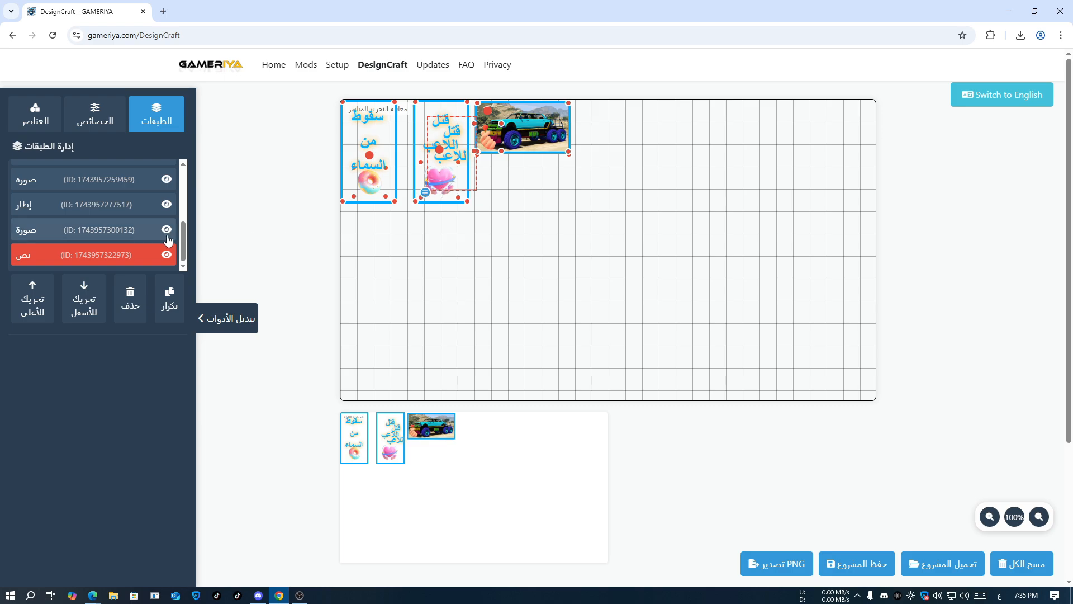
pyautogui.moveTo(425, 192); pyautogui.dragTo(543, 246)
# Replace the copied text with X15 and place it in the truck picture's upper-right corner
pyautogui.hotkey('ctrl', 'a')
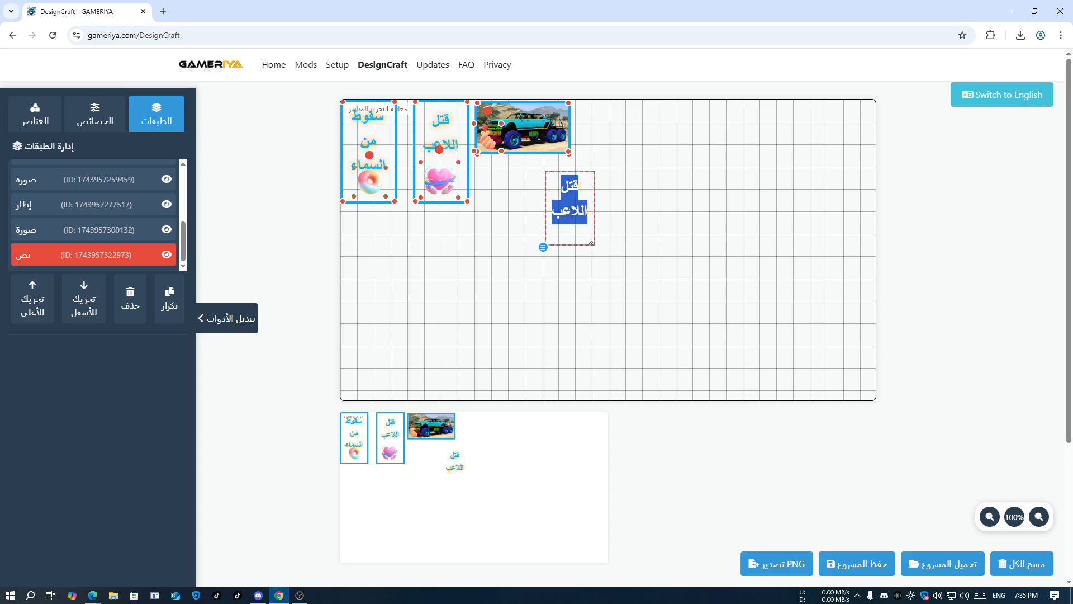
pyautogui.write('X15')
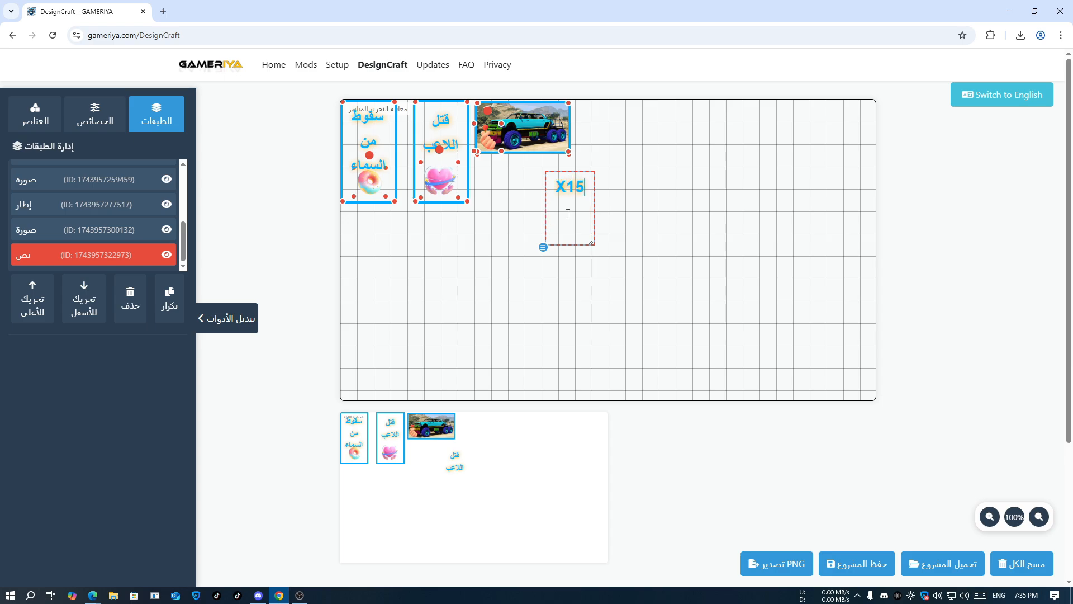
pyautogui.moveTo(588, 239); pyautogui.dragTo(531, 128)
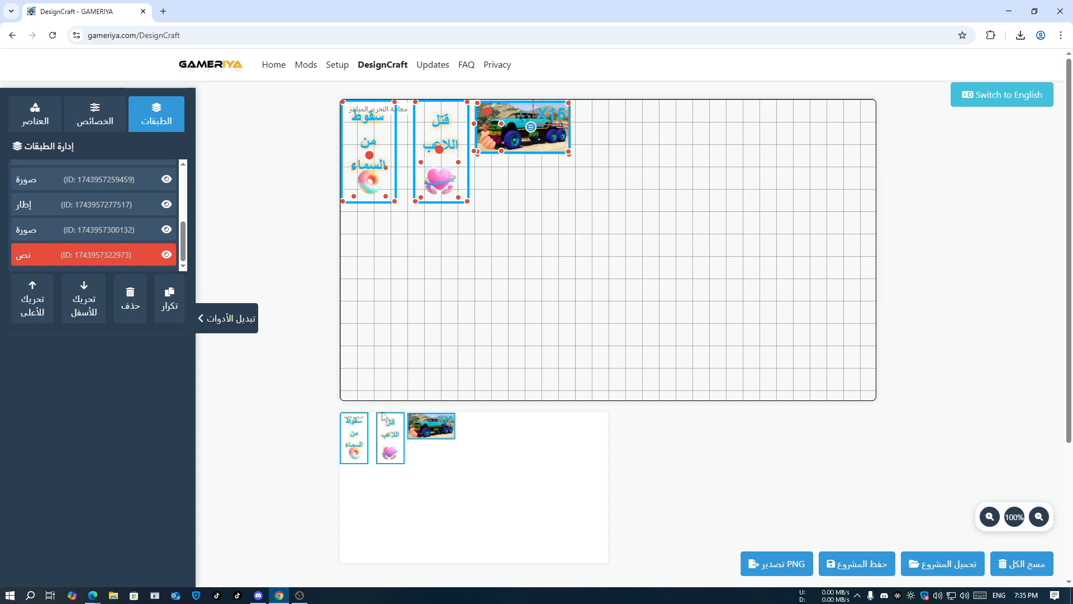
# Thicken the black outline of the X15 text, leaving its blue text colour as it is
pyautogui.click(96, 116)
pyautogui.click(74, 414)
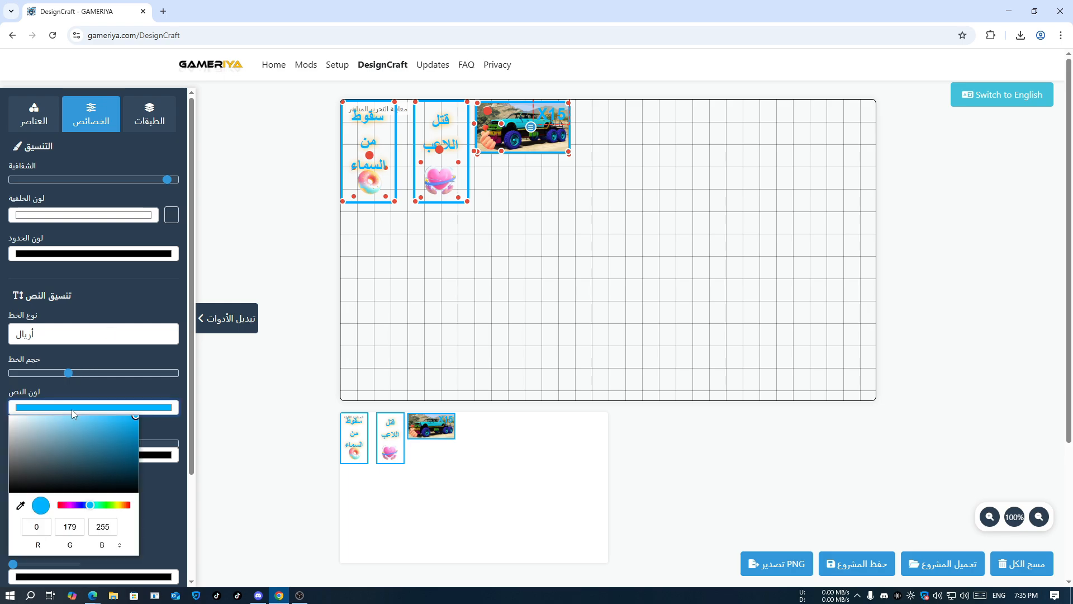
pyautogui.click(163, 428)
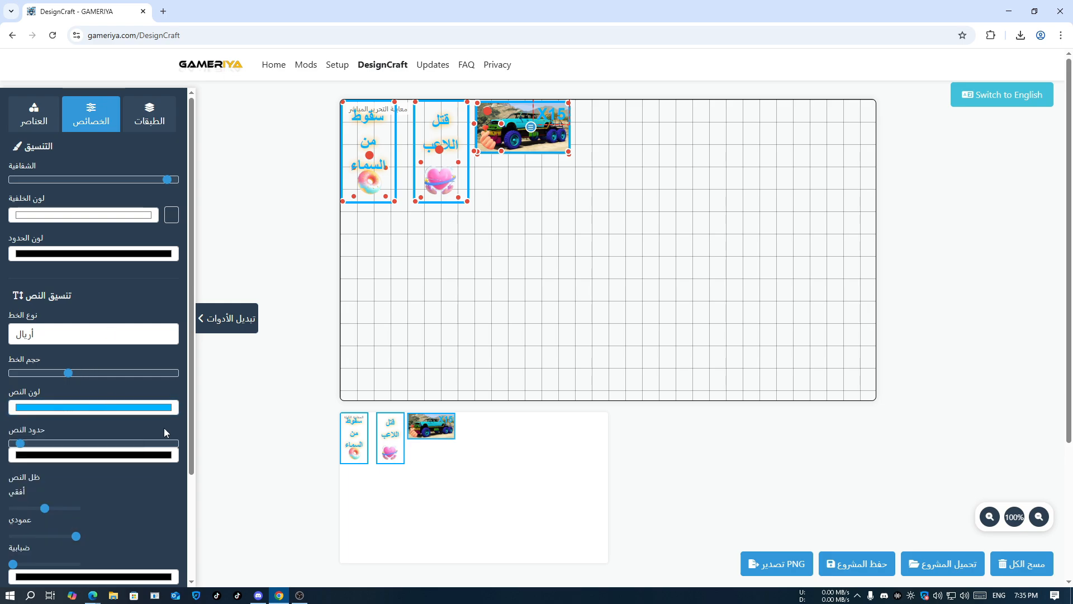
pyautogui.moveTo(22, 447); pyautogui.dragTo(44, 445)
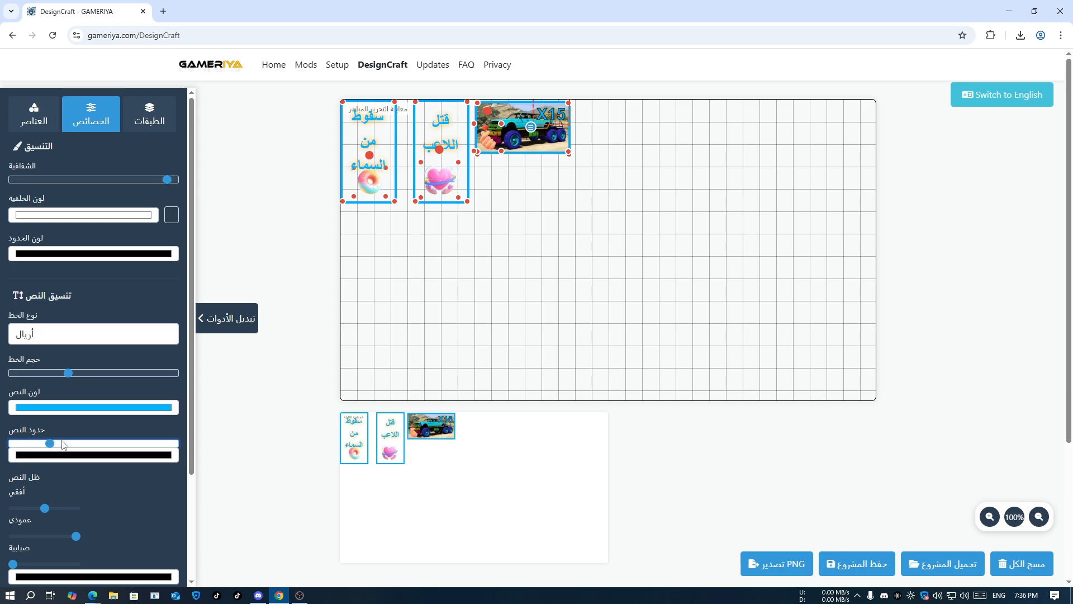
# Give the X15 text a red shadow with maximum blur and underline it
pyautogui.scroll(-1, 87, 470)
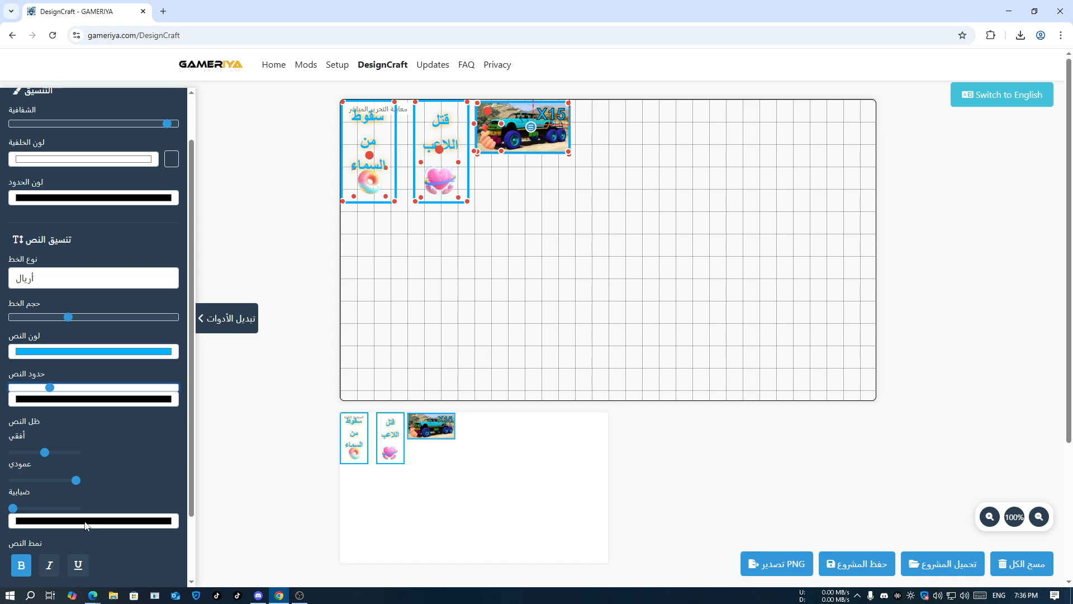
pyautogui.click(446, 195)
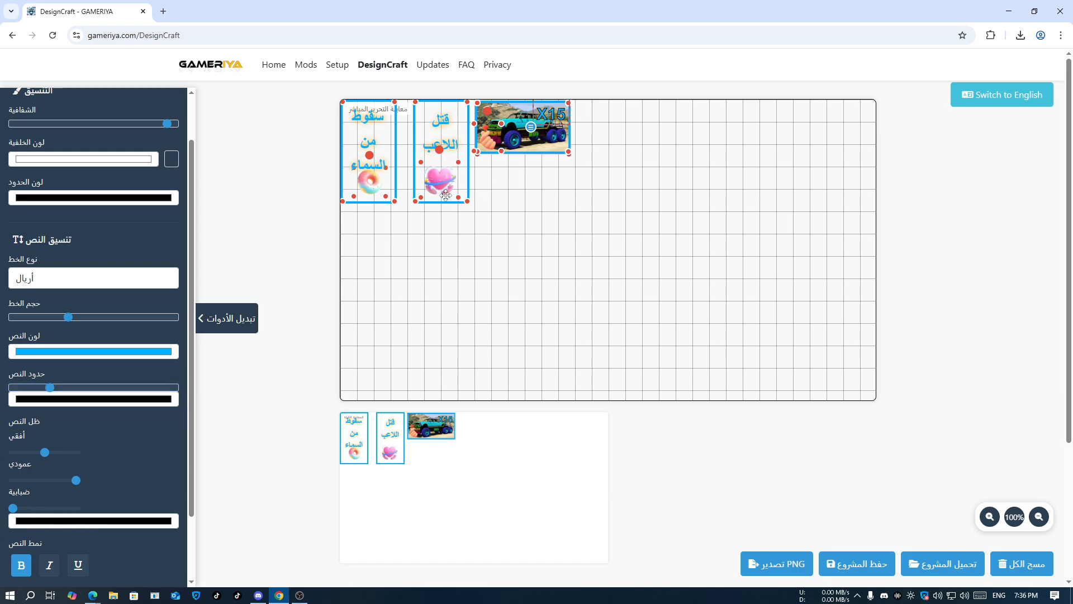
pyautogui.moveTo(17, 511); pyautogui.dragTo(90, 510)
pyautogui.click(91, 523)
pyautogui.moveTo(69, 423); pyautogui.dragTo(137, 377)
pyautogui.moveTo(92, 465); pyautogui.dragTo(130, 467)
pyautogui.click(154, 461)
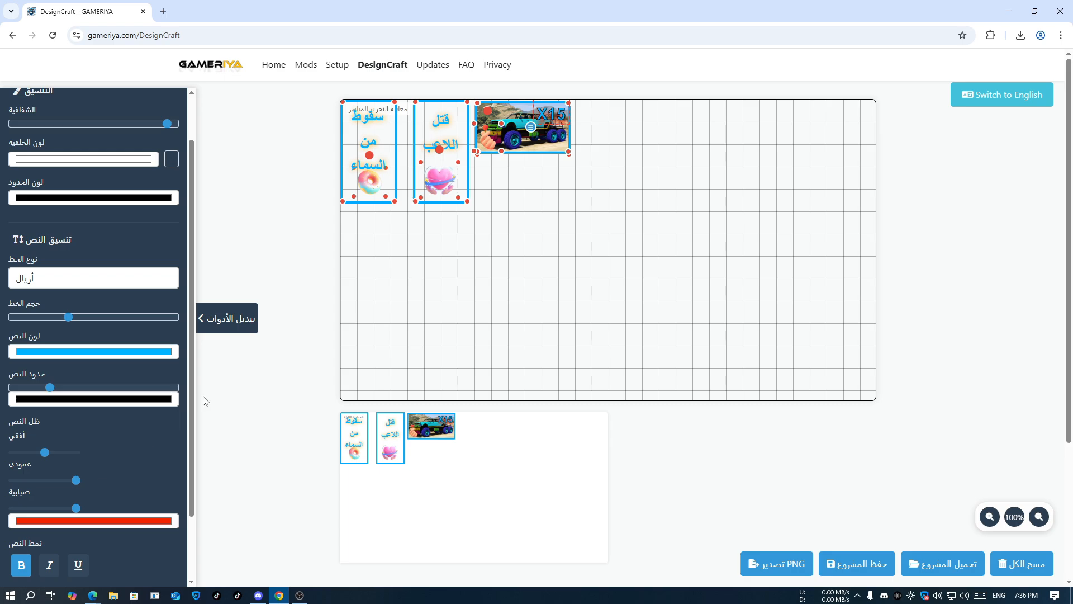
pyautogui.click(81, 565)
# Export the design as PNG, view design-export (1).png in the image viewer and close it
pyautogui.click(769, 566)
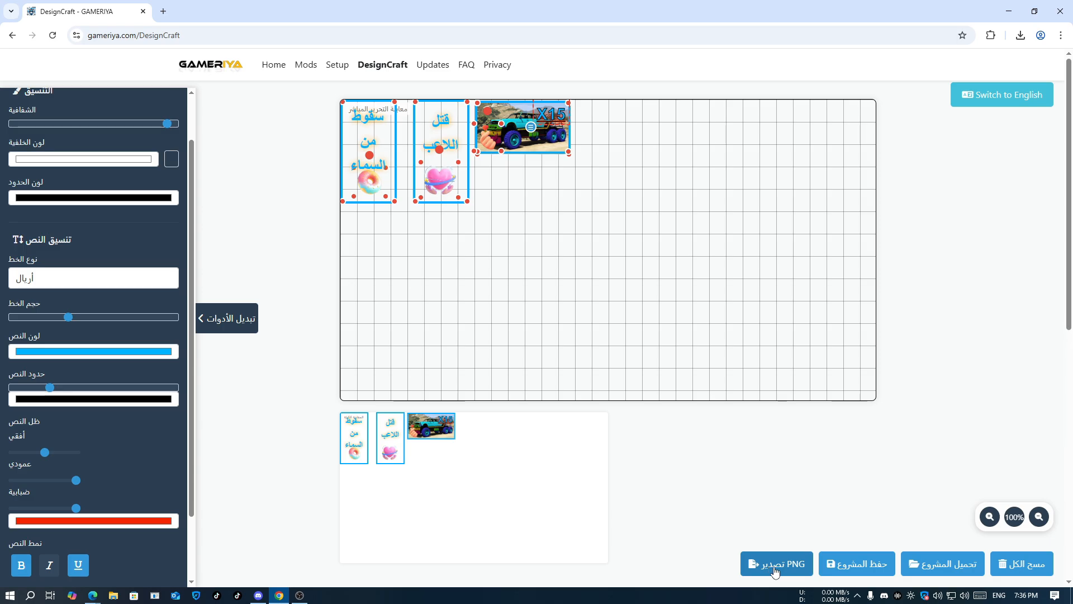
pyautogui.click(919, 68)
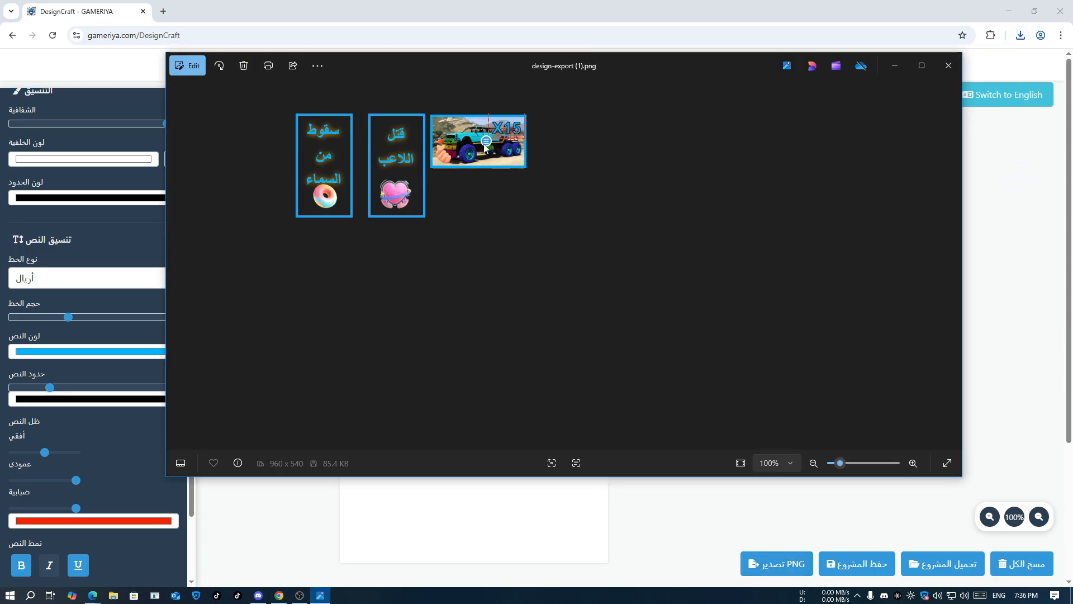
pyautogui.click(949, 66)
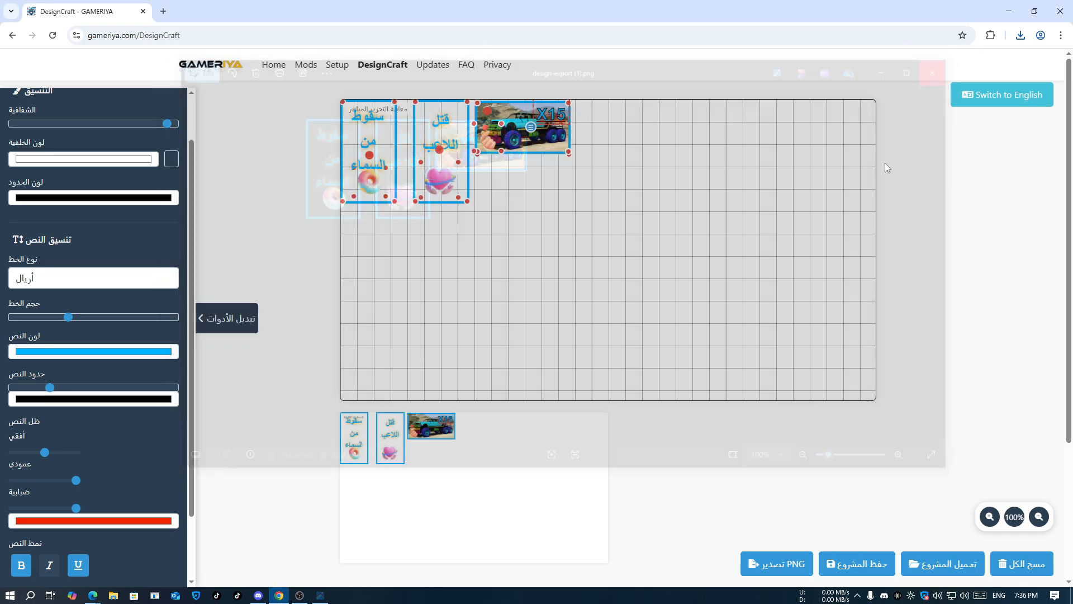
# Deselect the X15 text, export the design as PNG again, and view and close design-export (2).png
pyautogui.click(551, 115)
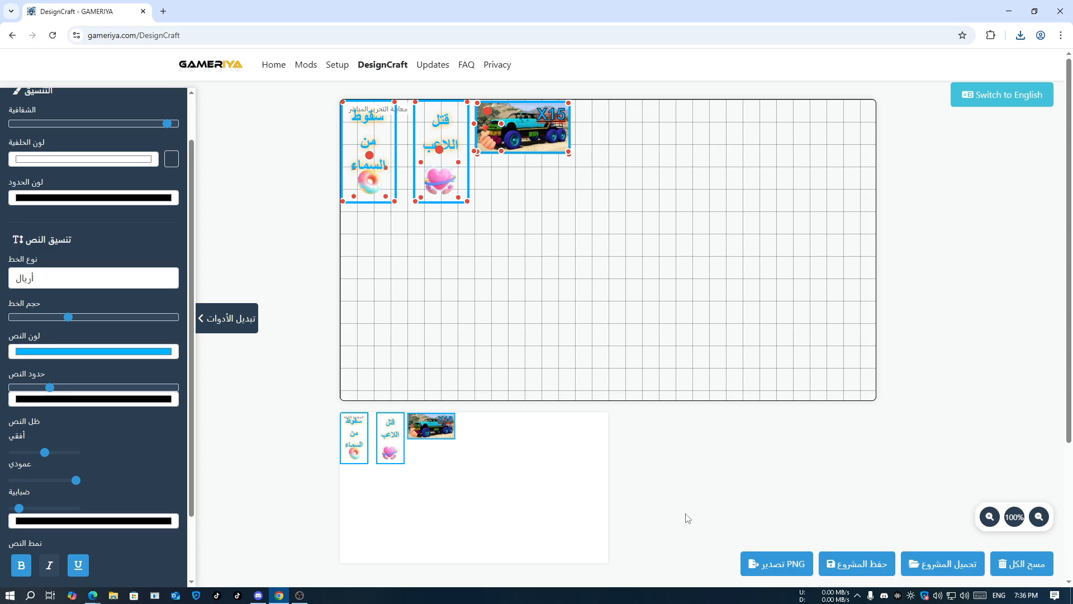
pyautogui.click(758, 571)
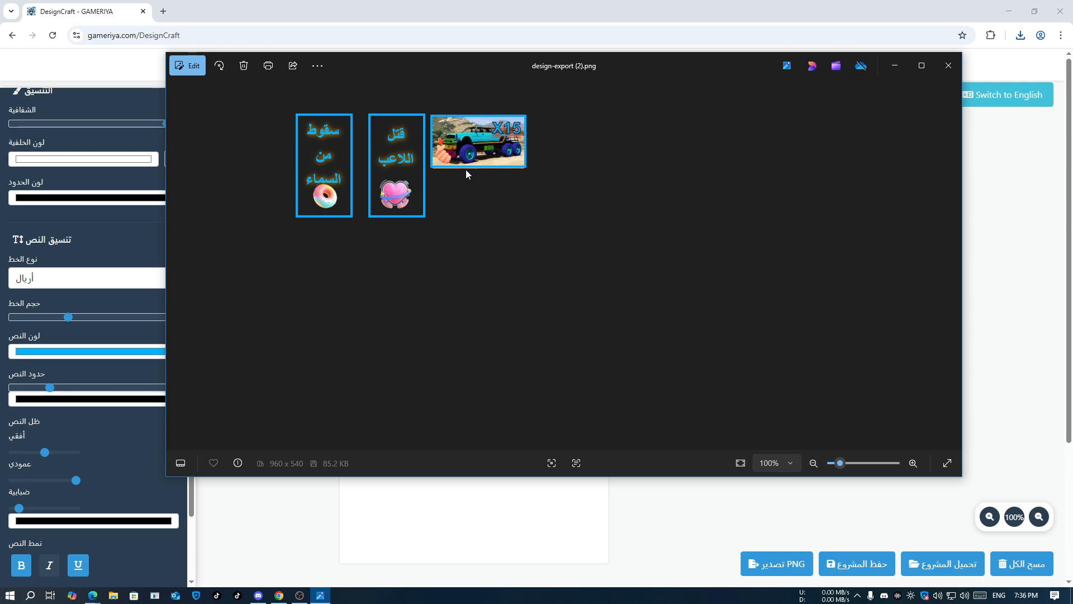
pyautogui.click(949, 67)
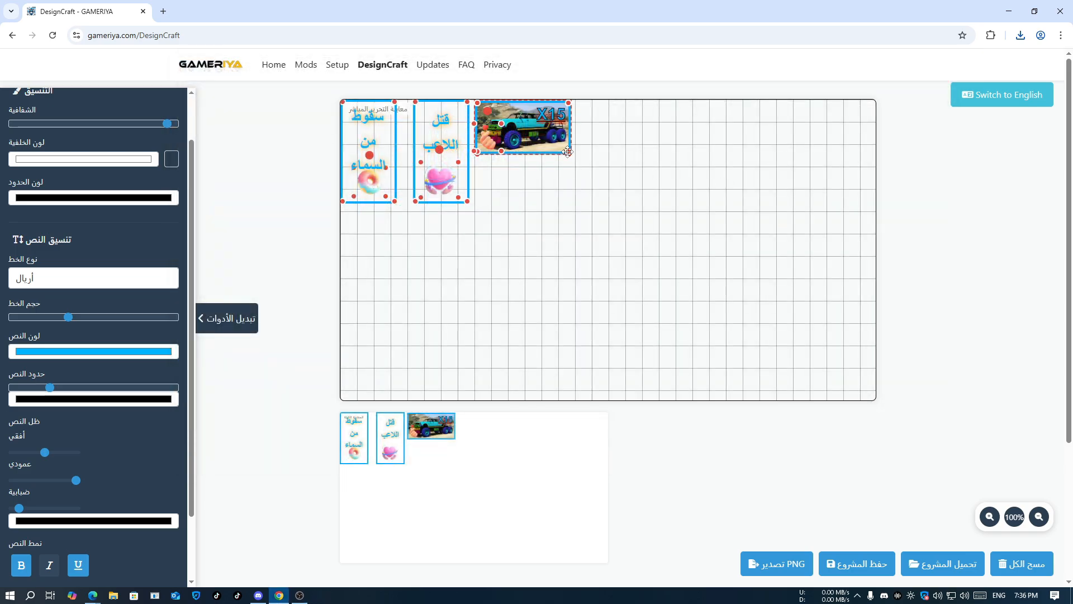
# Extend the truck picture's frame slightly downward, export the design as PNG, and view and close design-export (3).png
pyautogui.moveTo(568, 152); pyautogui.dragTo(568, 154)
pyautogui.click(780, 564)
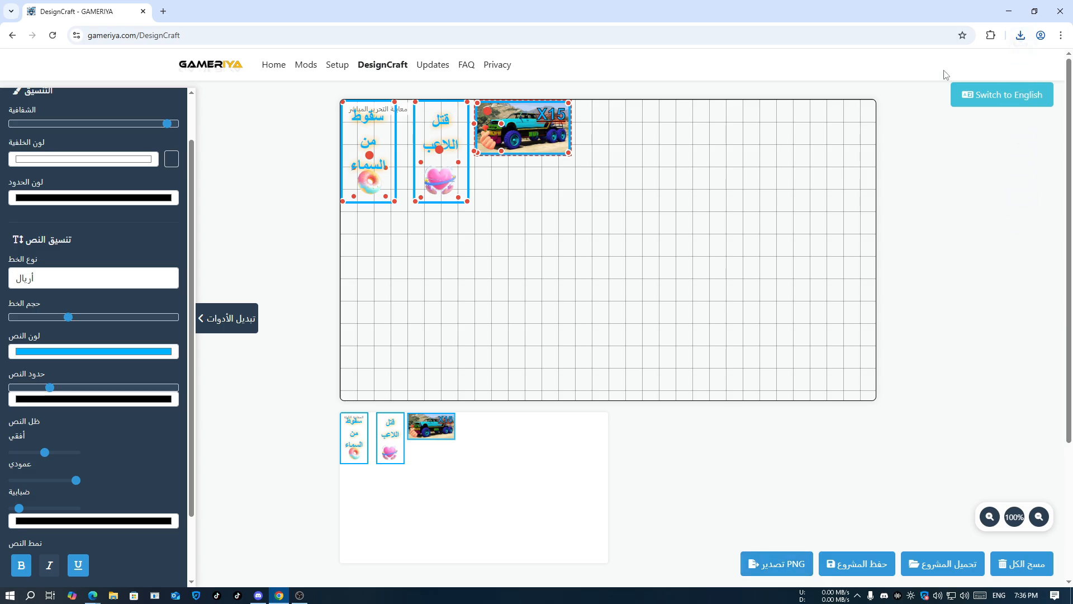
pyautogui.click(1021, 37)
pyautogui.click(926, 88)
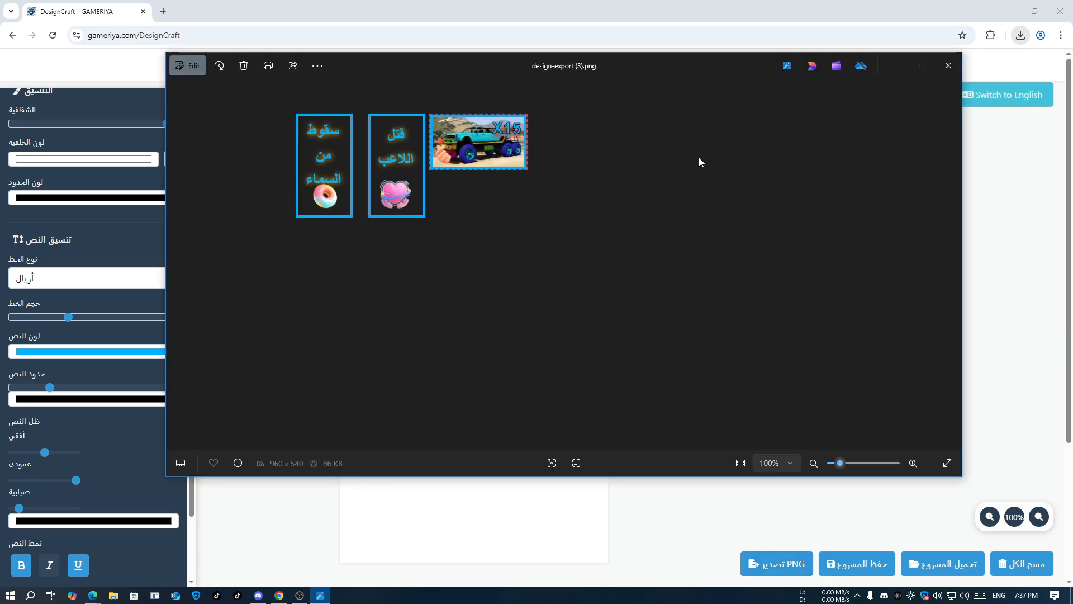
pyautogui.click(949, 65)
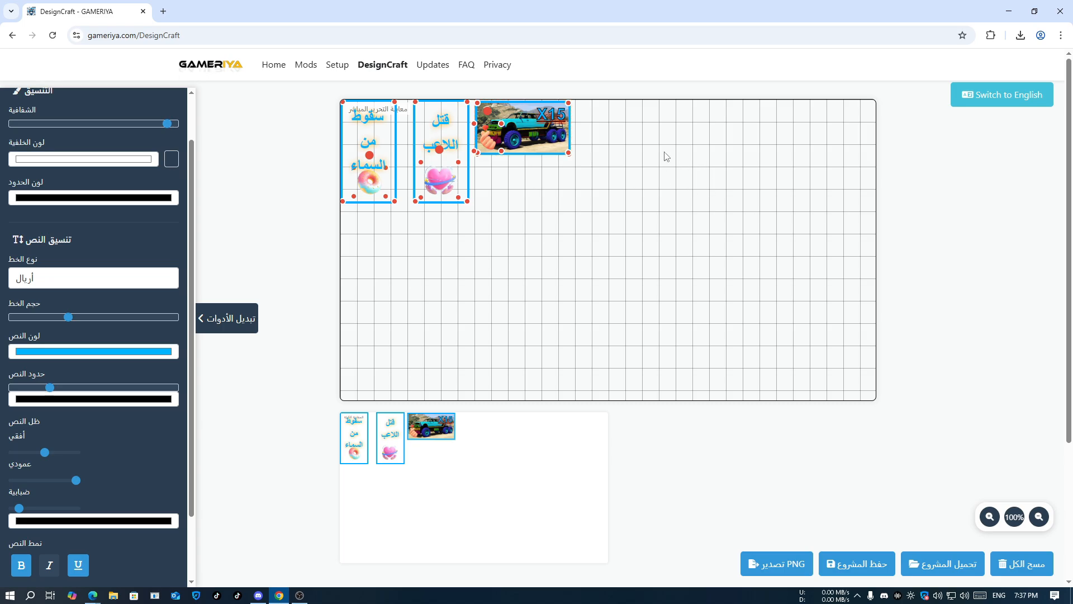
# Export the design as PNG with nothing selected, and view and close design-export (4).png
pyautogui.click(782, 564)
pyautogui.click(907, 69)
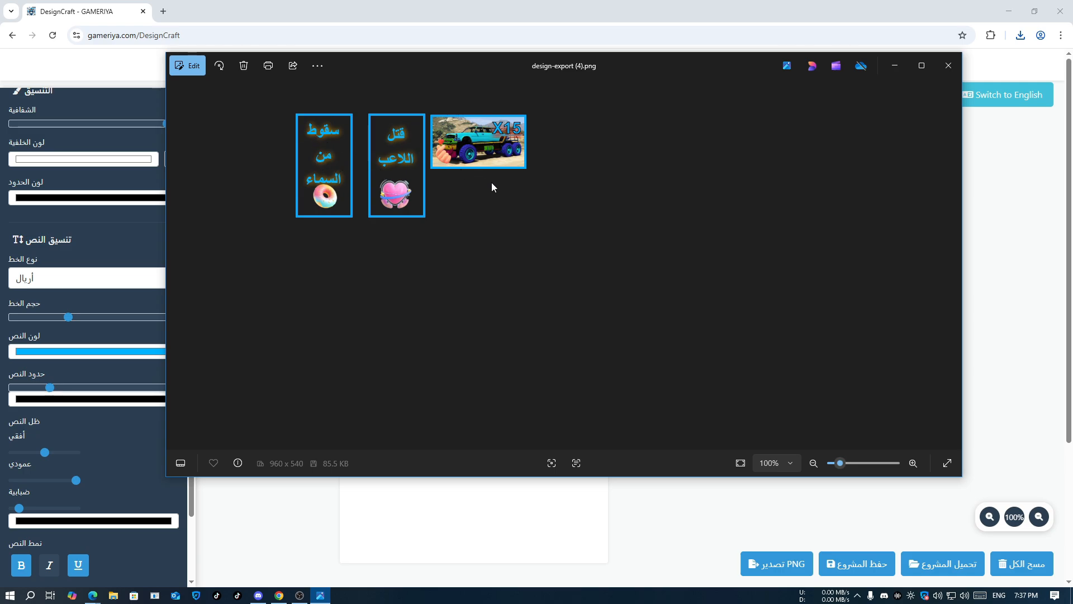
pyautogui.click(949, 65)
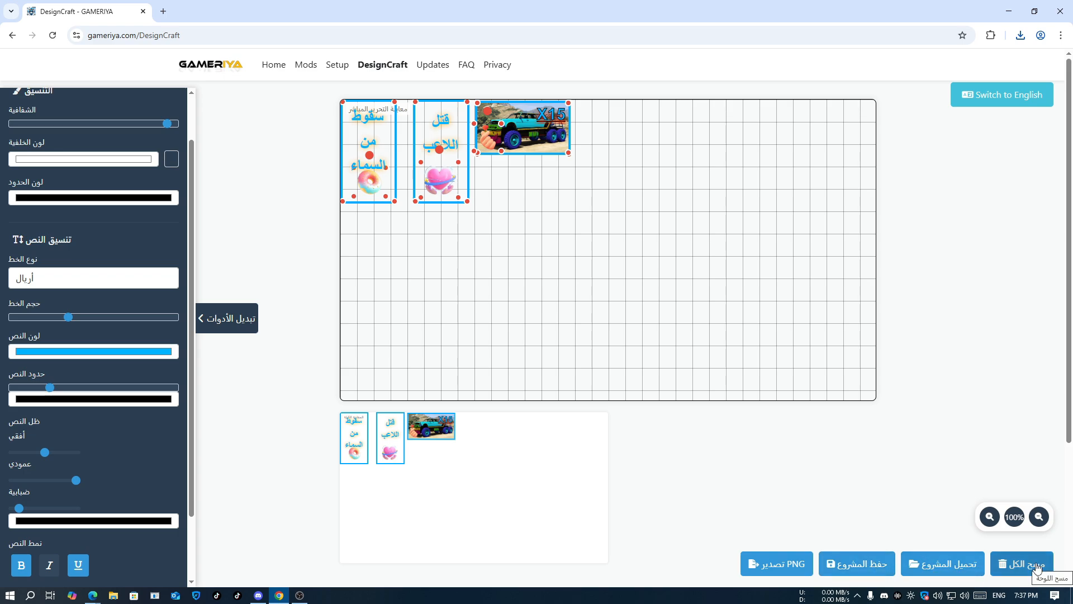
# Save the project as a file, show the downloaded ZIP archive in its folder and close the folder window
pyautogui.click(859, 566)
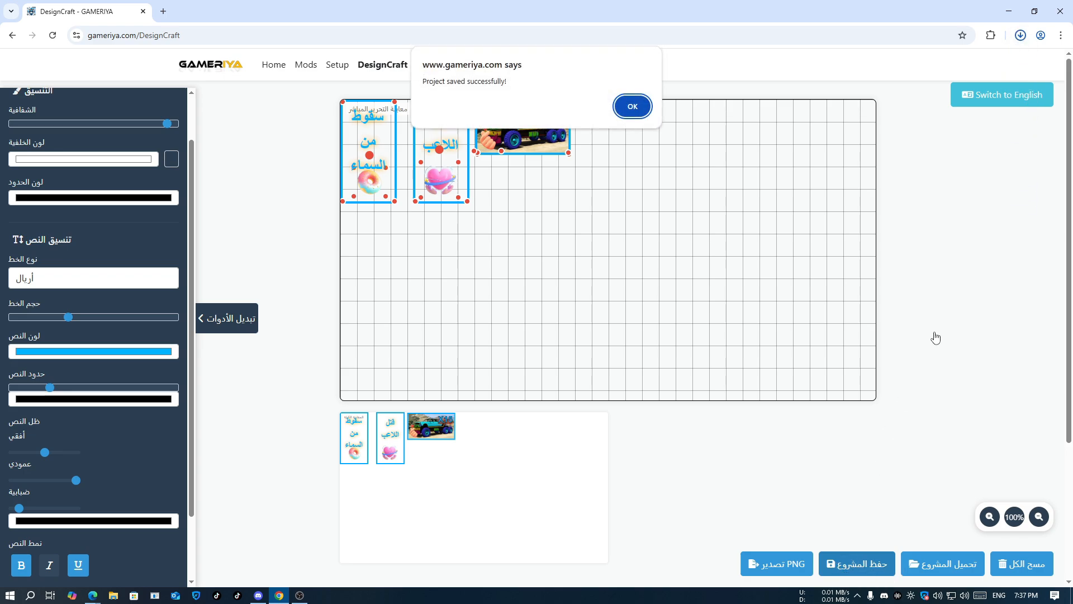
pyautogui.click(632, 106)
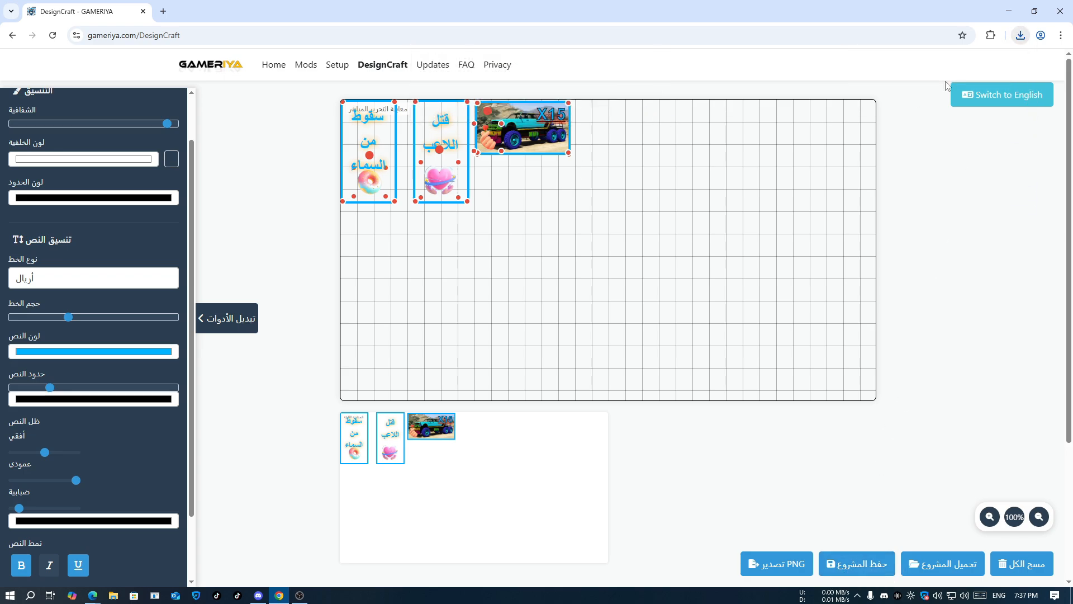
pyautogui.click(1021, 37)
pyautogui.click(981, 85)
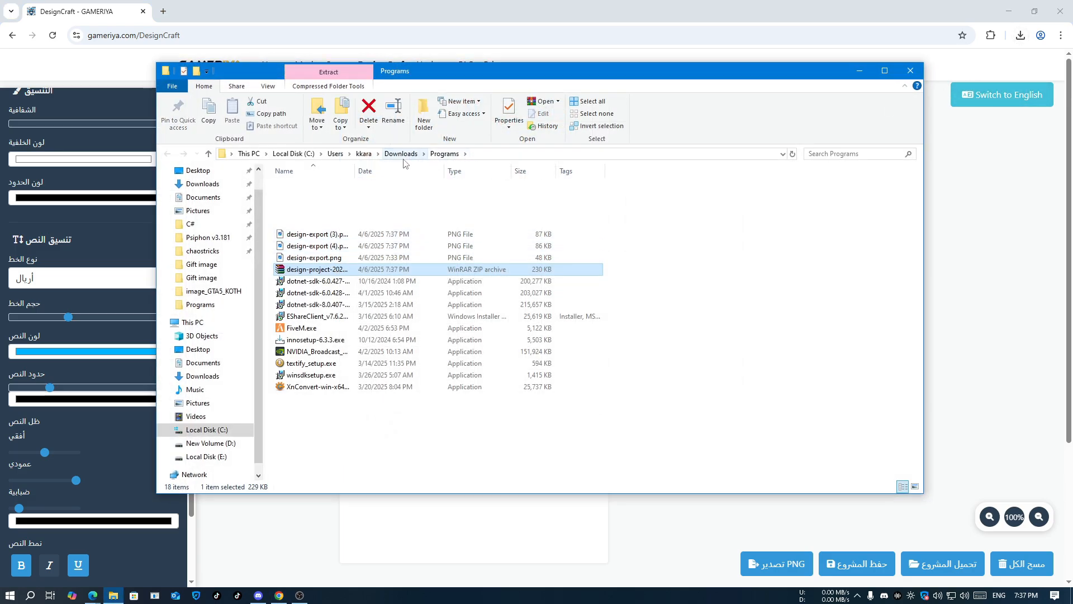
pyautogui.click(911, 71)
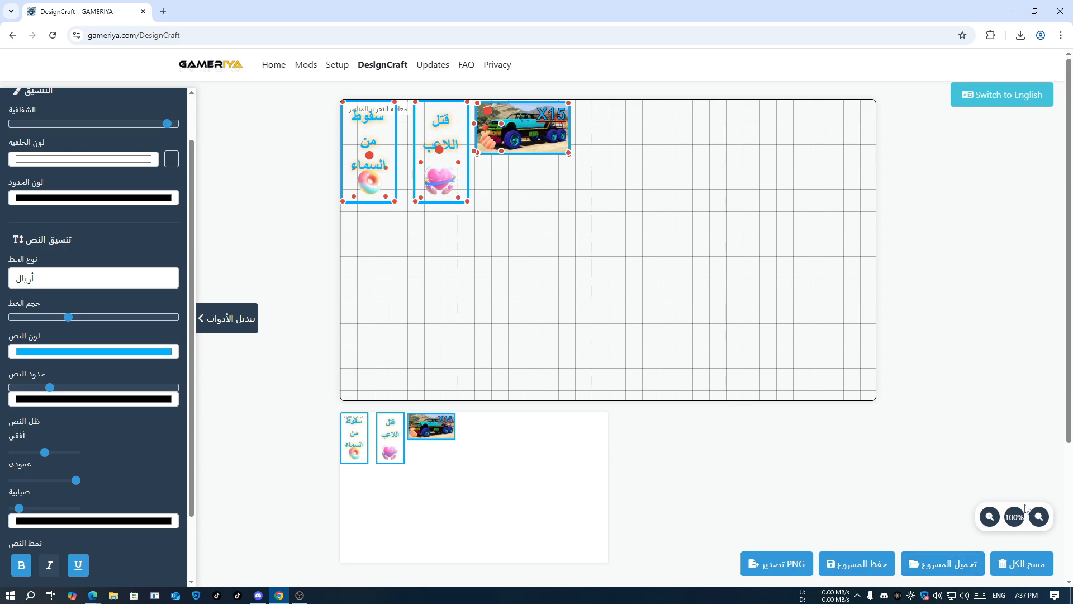
# Delete all items from the canvas, confirming the deletion, and collapse the tools sidebar
pyautogui.click(1018, 565)
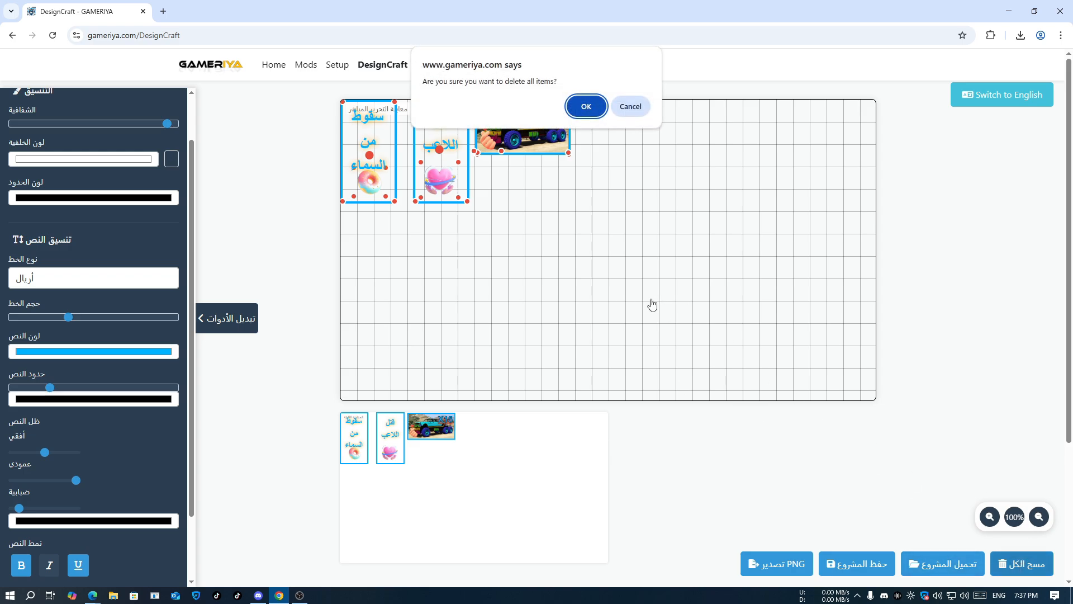
pyautogui.click(585, 106)
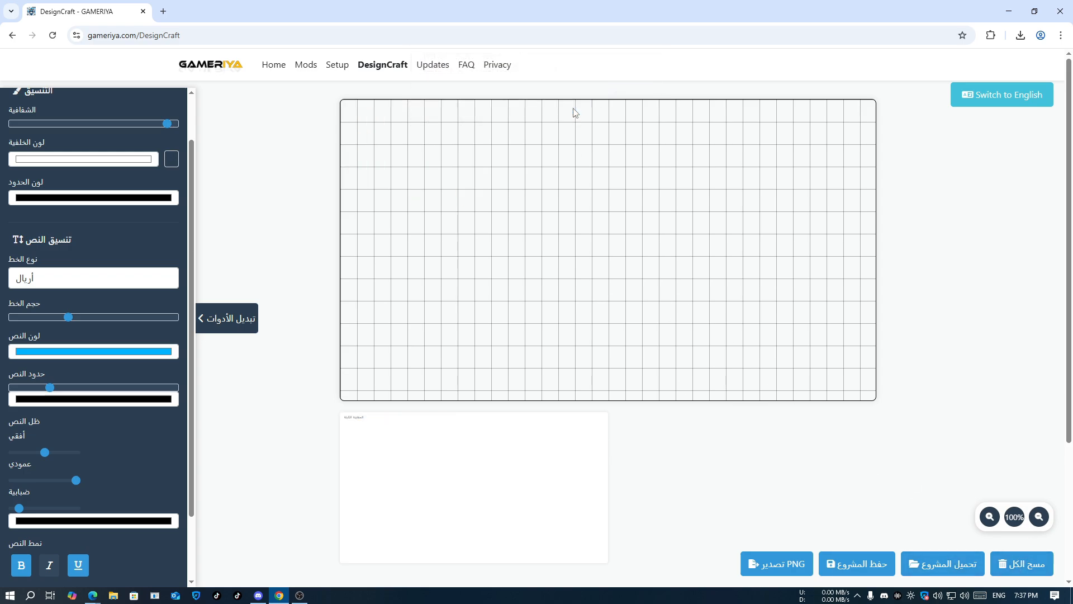
pyautogui.click(238, 309)
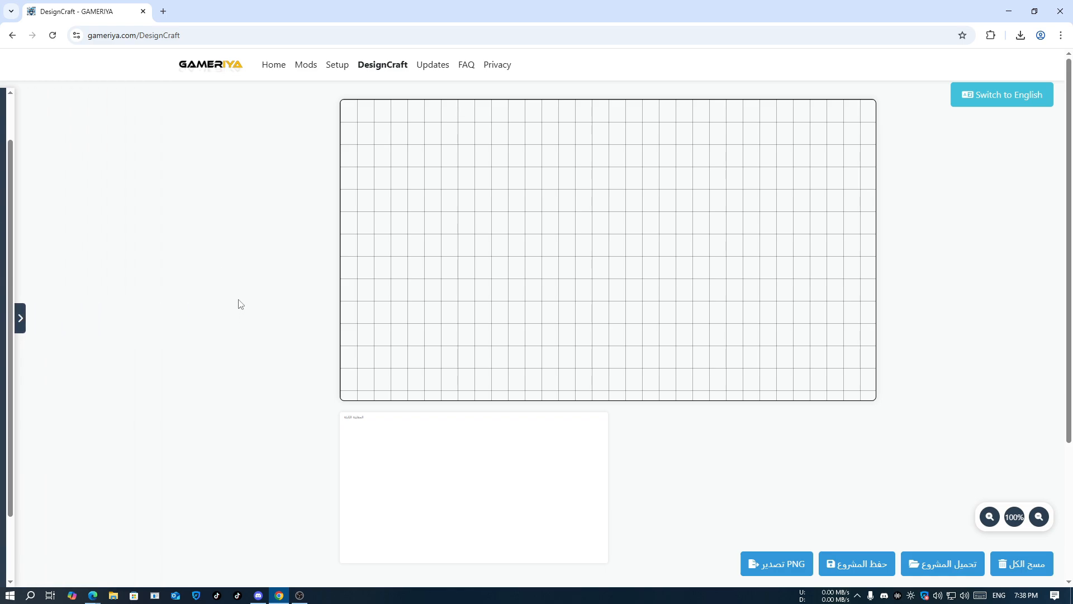
# Load the saved design-project ZIP archive from the Programs folder in Downloads back onto the canvas
pyautogui.click(944, 569)
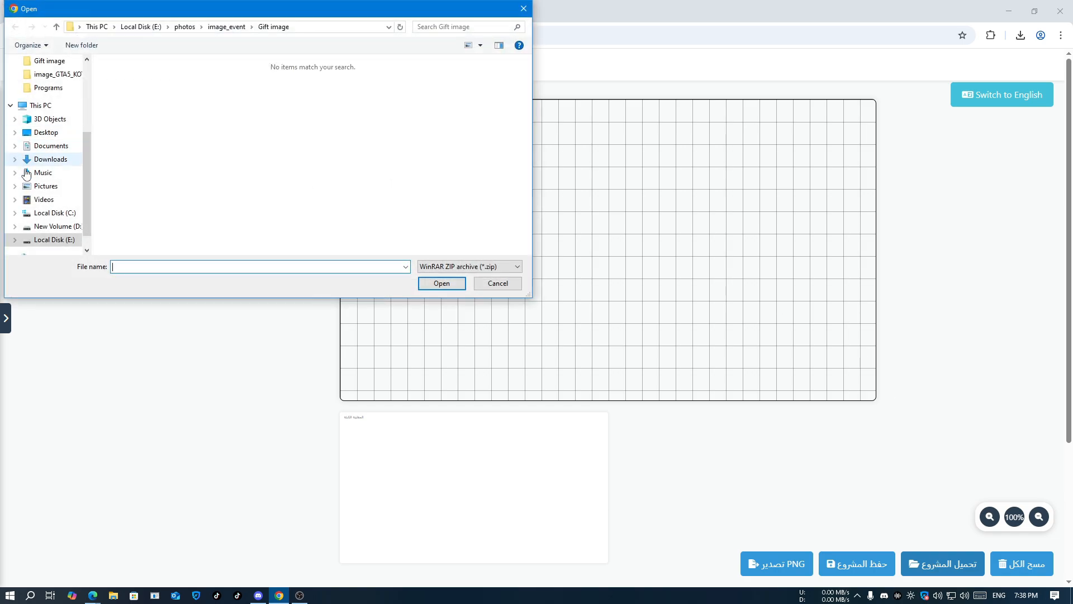
pyautogui.click(50, 159)
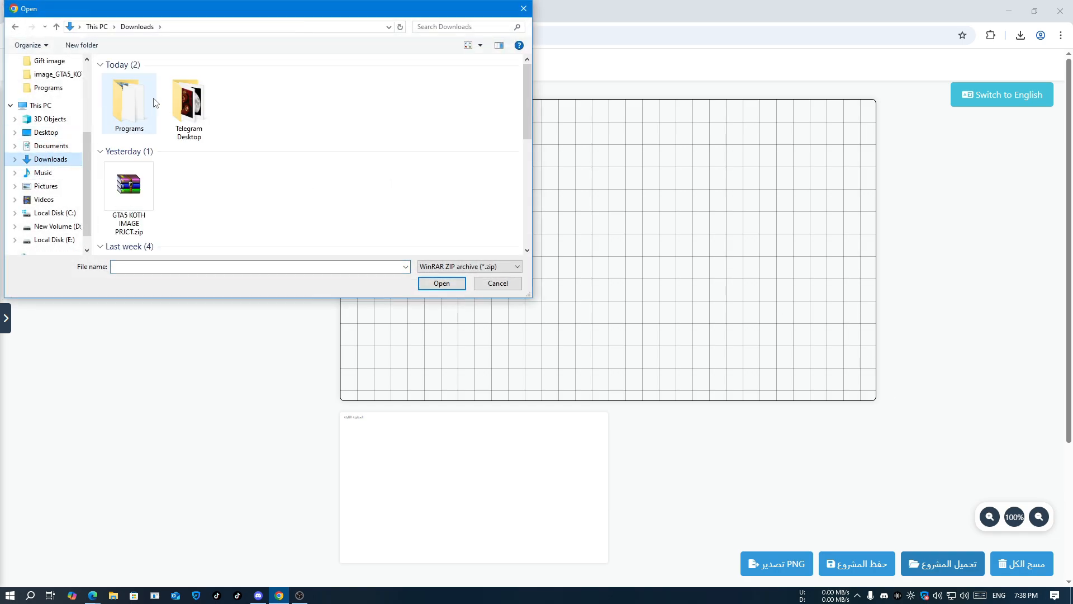
pyautogui.doubleClick(130, 103)
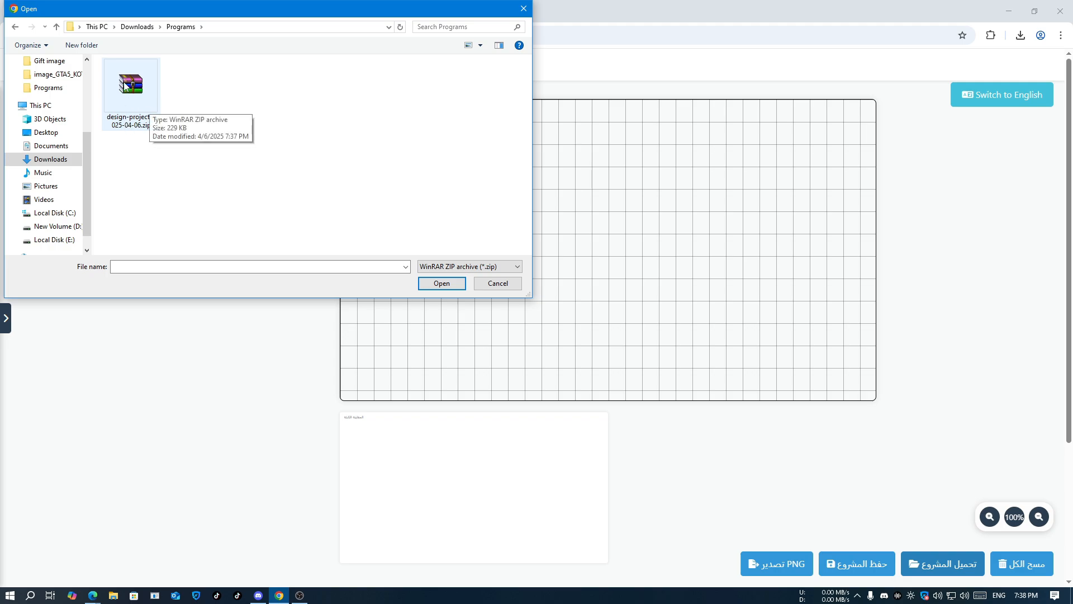
pyautogui.doubleClick(132, 86)
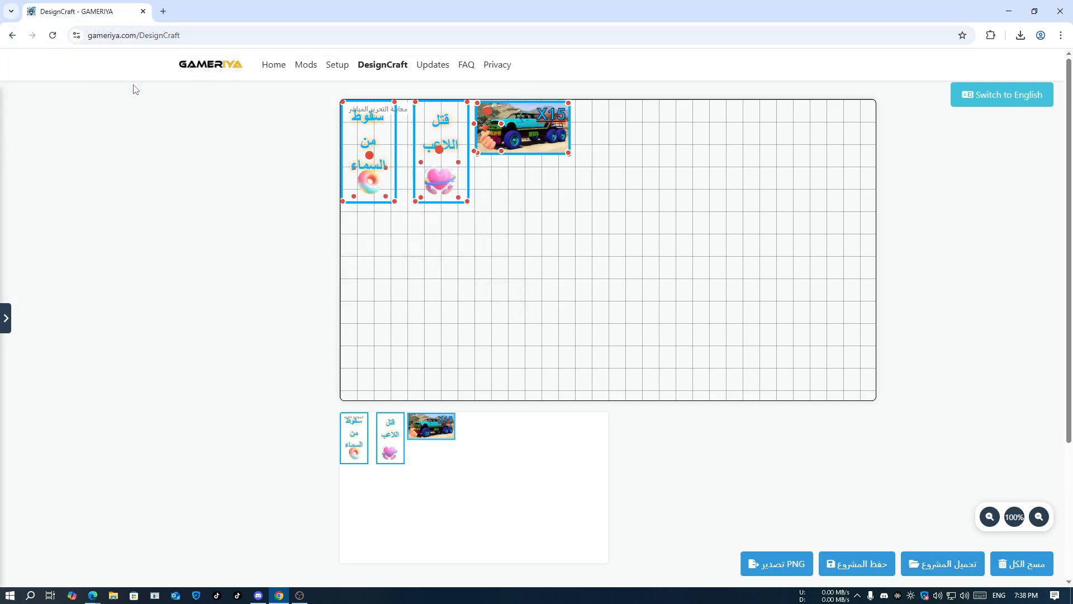